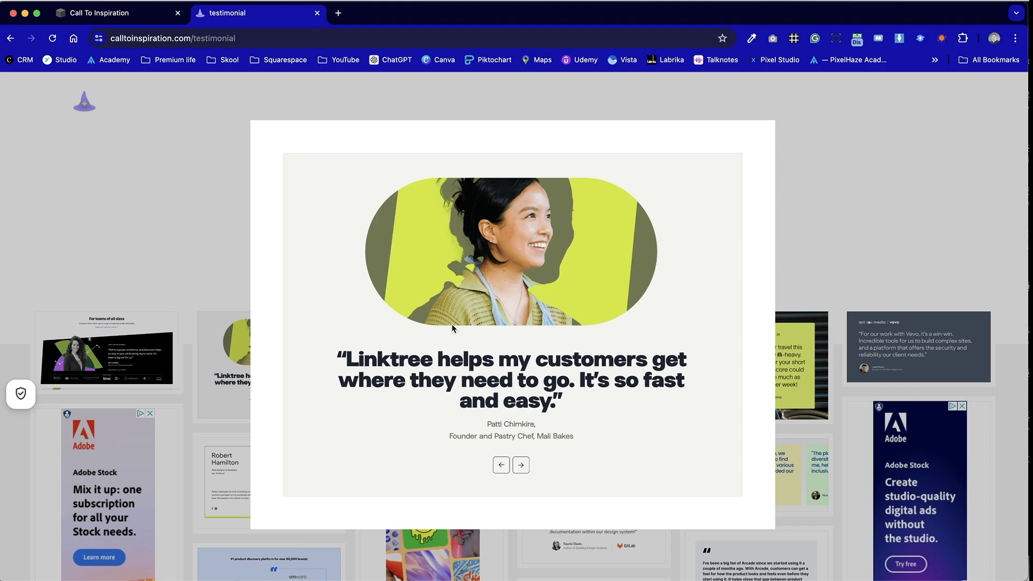
Switch from the pill-photo testimonial example to the Squarespace editor showing the empty Home page.
key(ctrl+shift+Tab)
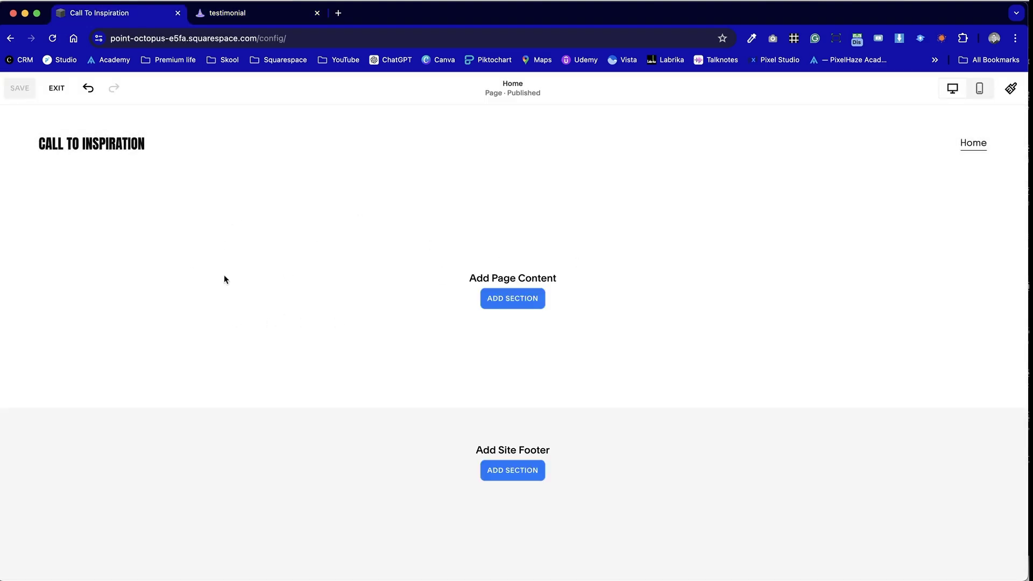
Add a blank section with a text block holding pasted Lorem ipsum text.
click(530, 306)
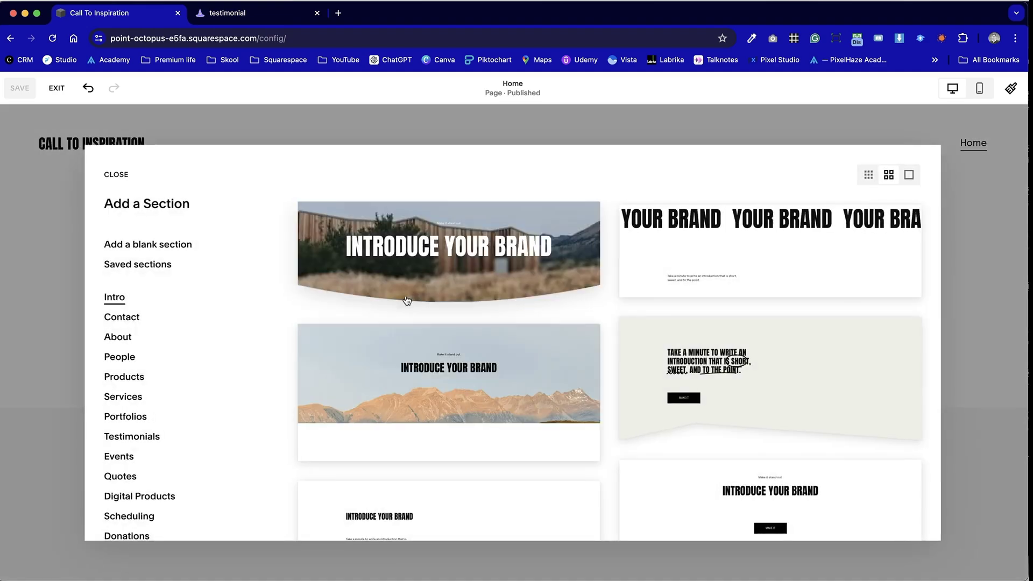
click(151, 245)
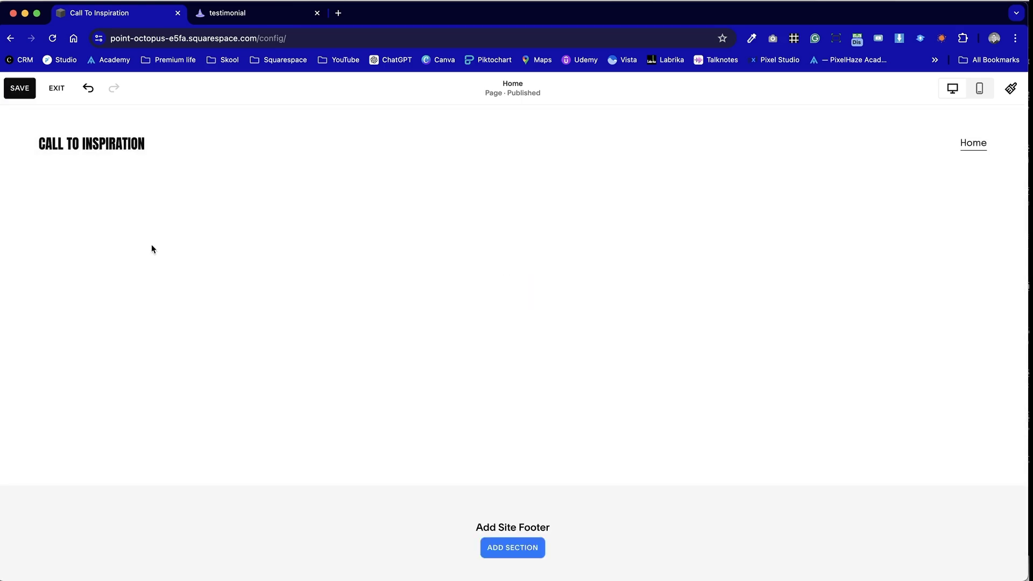
click(80, 215)
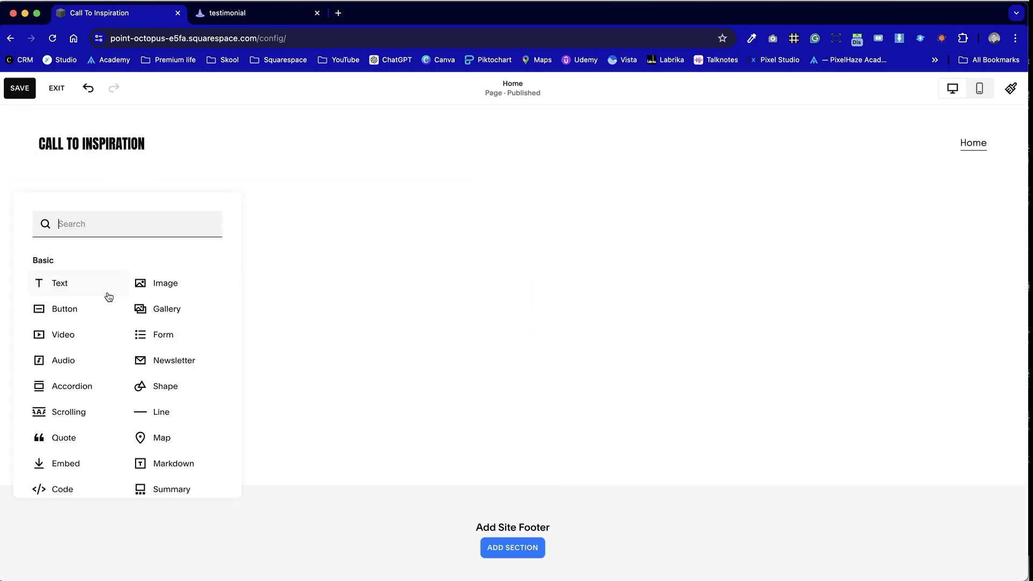
click(106, 293)
click(211, 261)
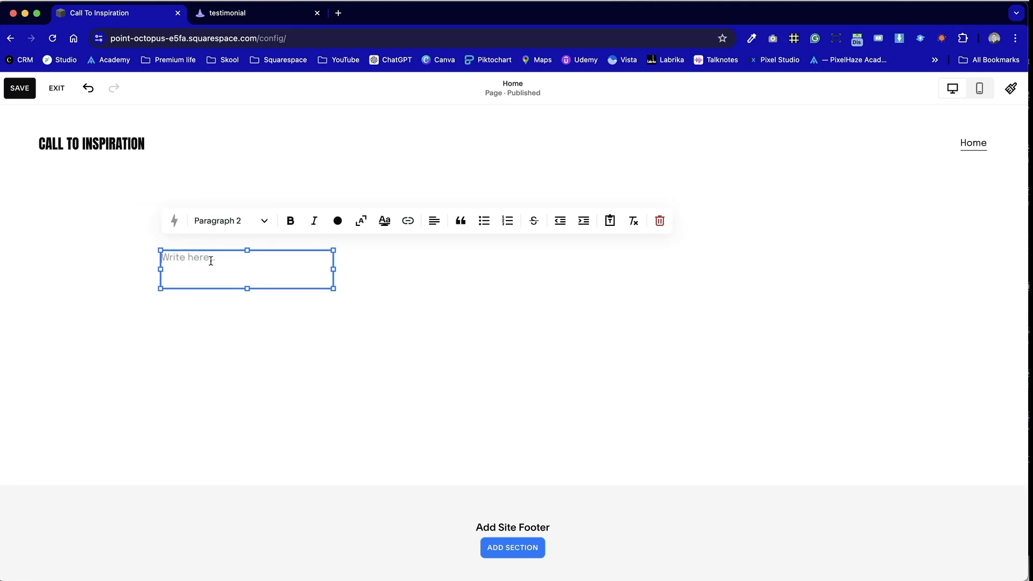
text(Lorem ipsum dolor sit amet, consectetur adipiscing elit, sed do eiusmod tempor incididunt ut labore et dolore magna aliqua. Ut enim ad minim veniam, quis nostrud exercitation ullamco laboris nisi ut aliquip ex ea commodo consequat. Duis aute irure dolor in reprehenderit in voluptate velit esse cillum dolore eu fugiat nulla pariatur. Excepteur sint occaecat cupidatat non proident, sunt in culpa qui officia deserunt mollit anim id est laborum.)
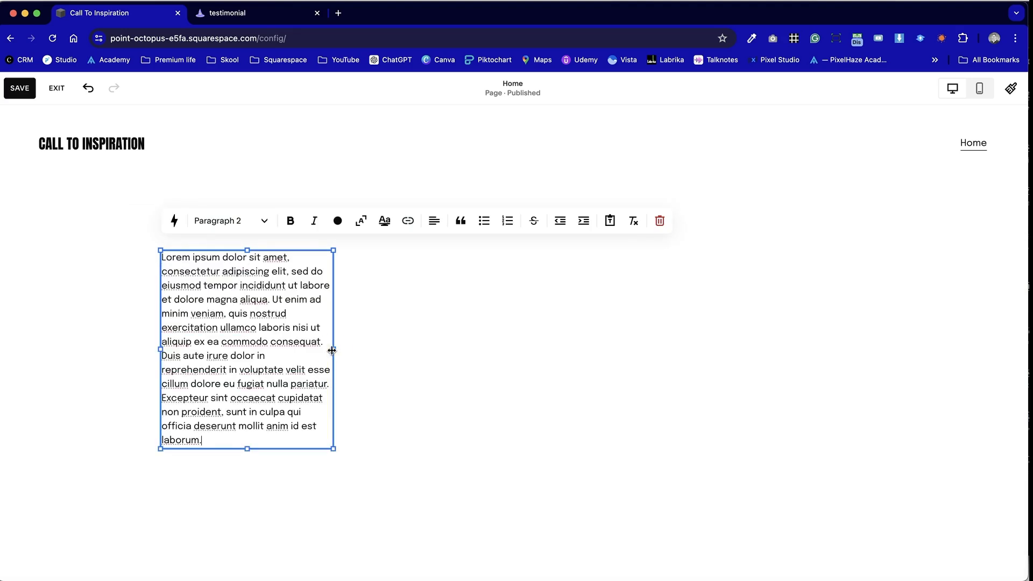
Widen the text block and move it lower, checking against the reference page.
drag(334, 353, 646, 428)
drag(513, 526, 536, 440)
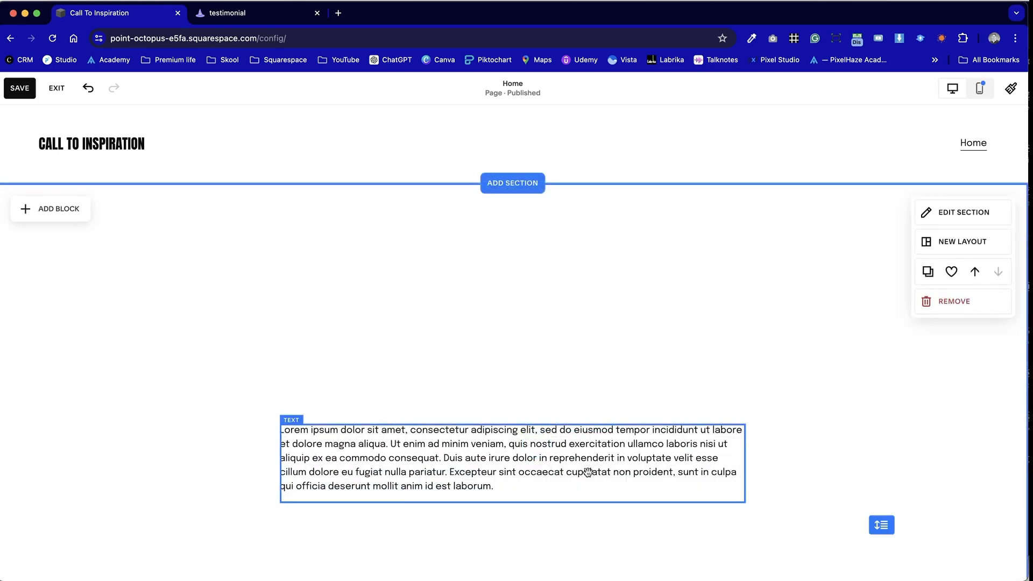
key(ctrl+Tab)
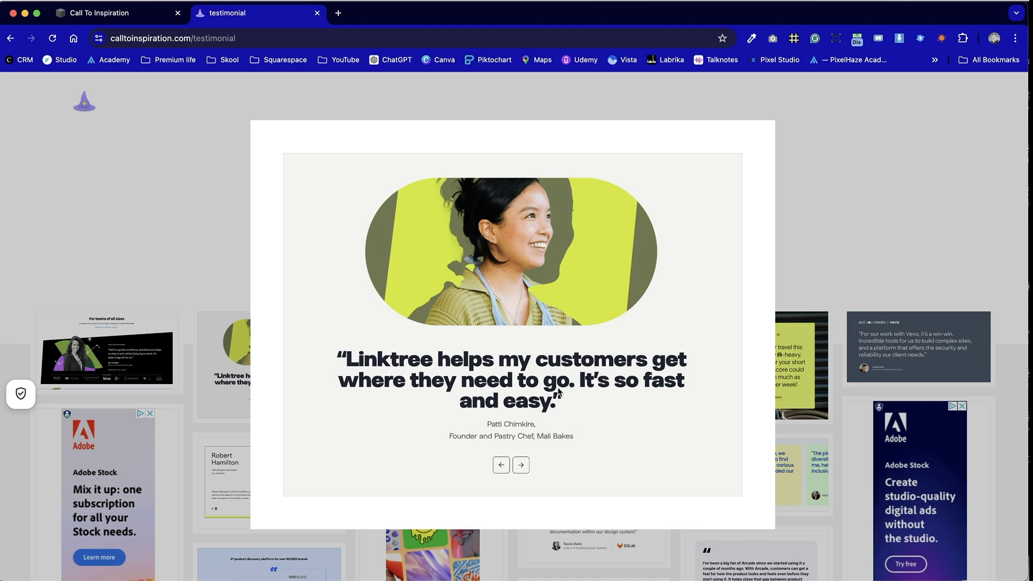
key(ctrl+shift+Tab)
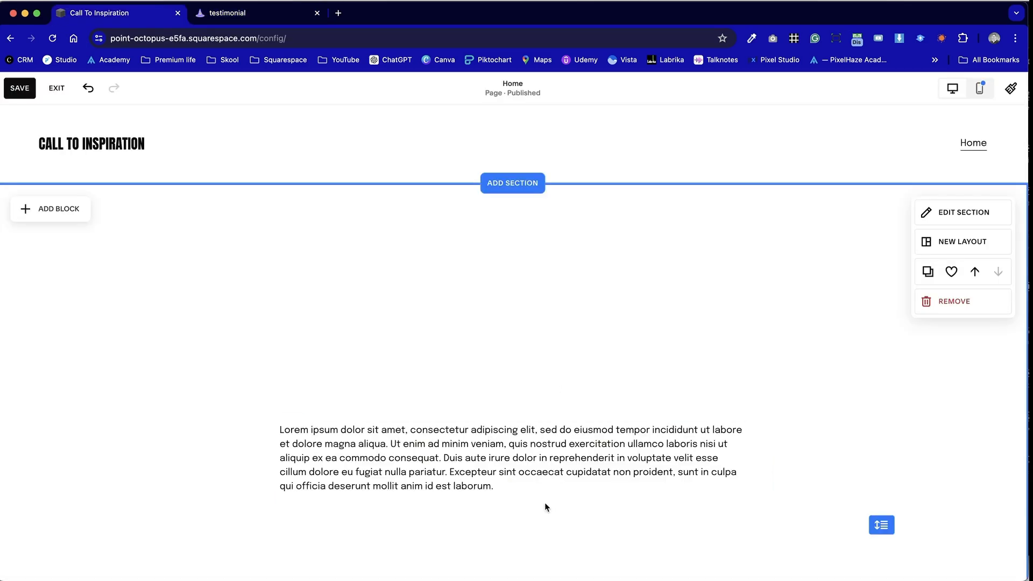
Make the Lorem ipsum text bold and set it to Heading 2.
click(538, 474)
triple_click(538, 477)
click(408, 393)
click(350, 393)
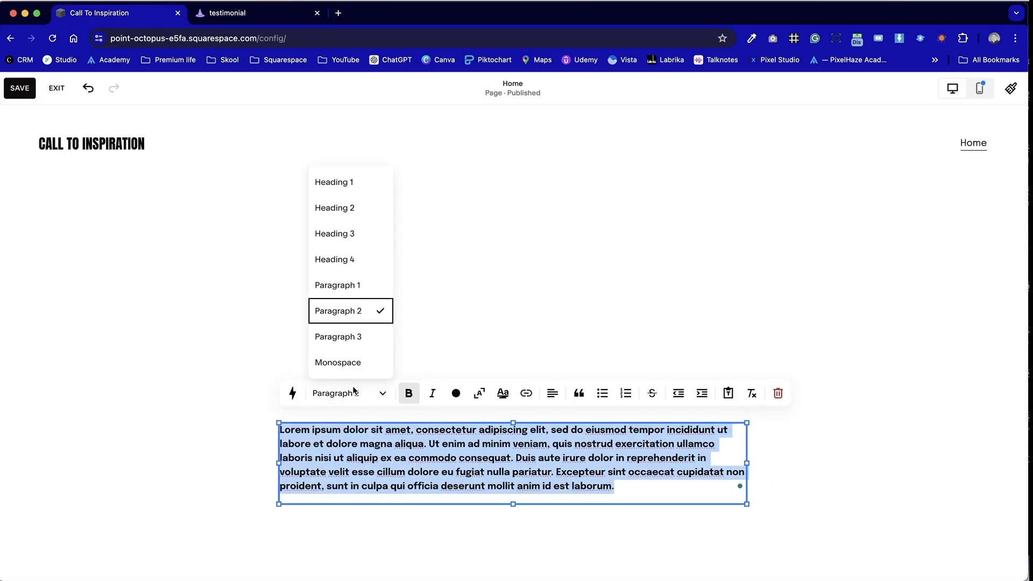
click(372, 207)
click(226, 270)
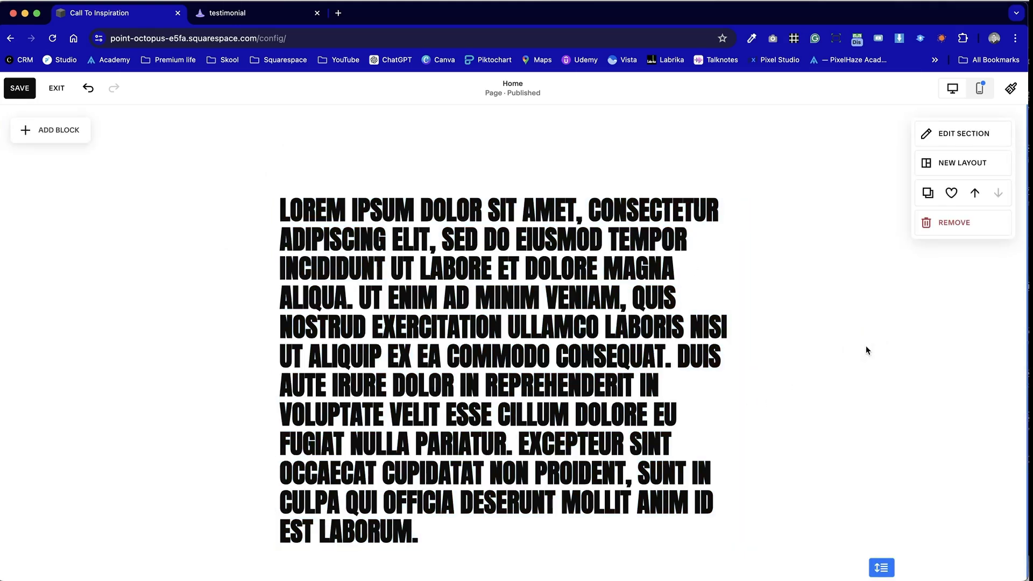
Trim the heading so it ends at 'veniam.'.
triple_click(536, 406)
click(642, 355)
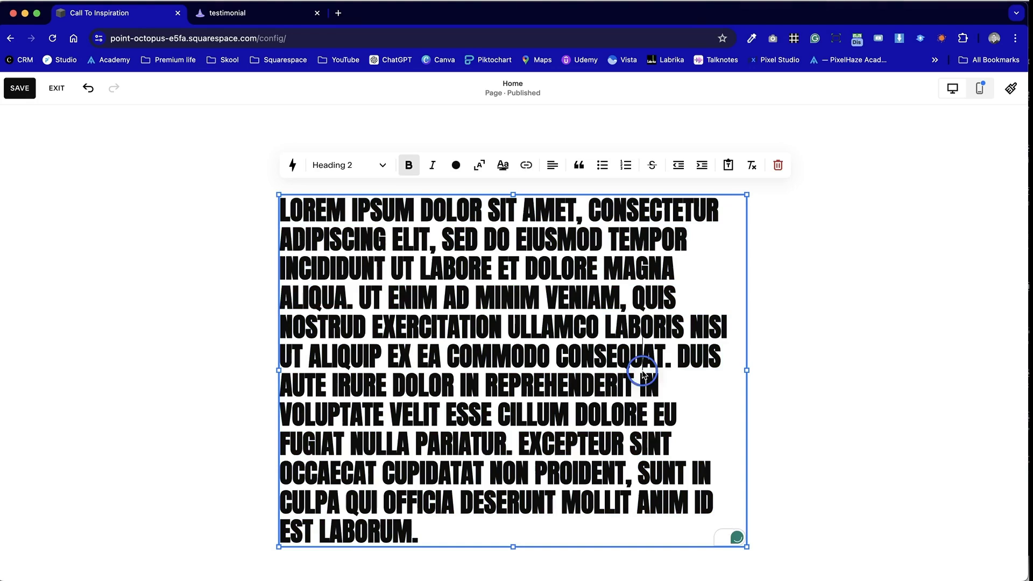
drag(680, 355, 666, 535)
key(Return)
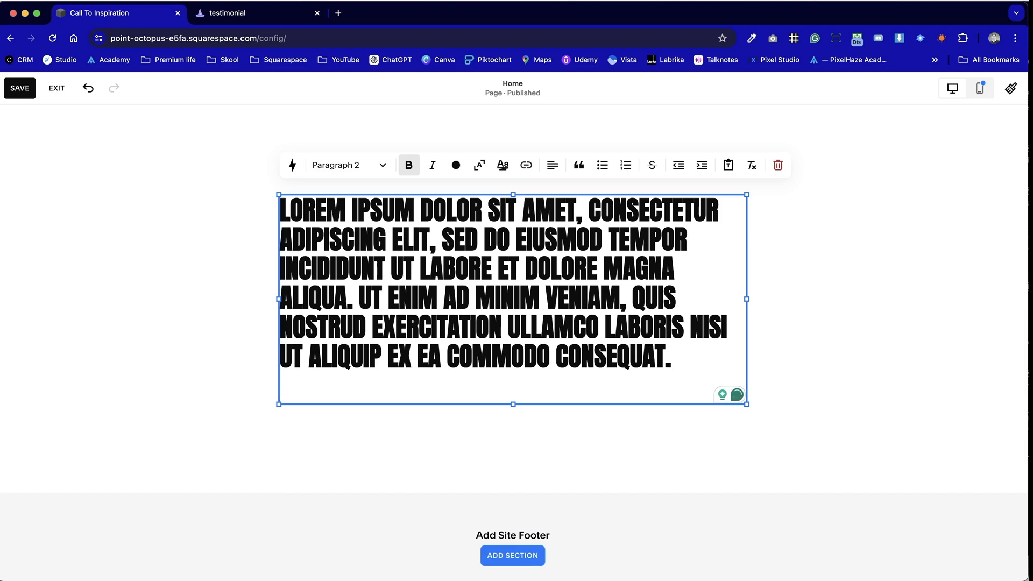
key(BackSpace)
drag(676, 358, 622, 302)
text(.)
click(781, 324)
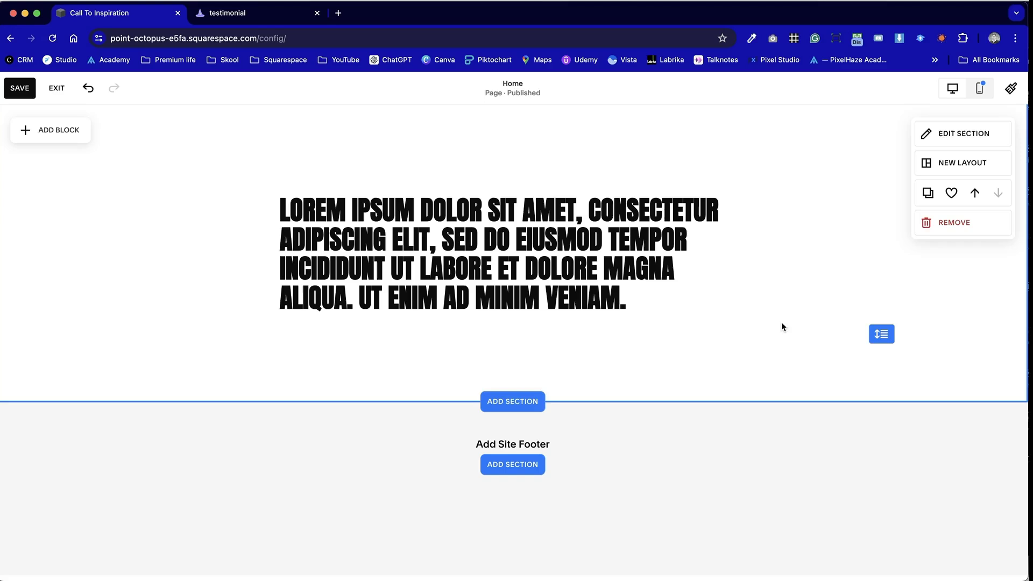
Wrap the heading quote in opening and closing quotation marks.
click(369, 194)
click(344, 217)
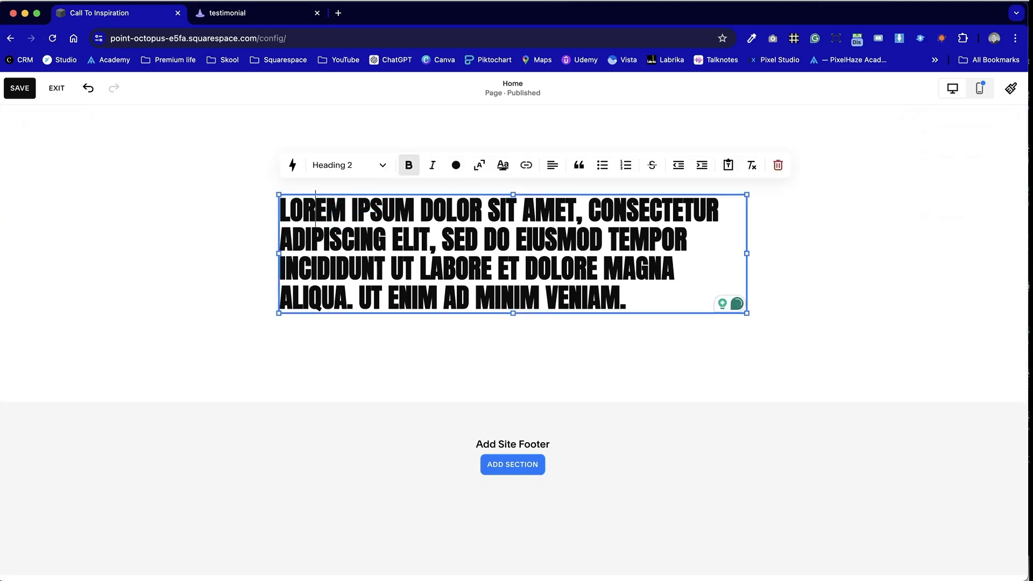
text(")
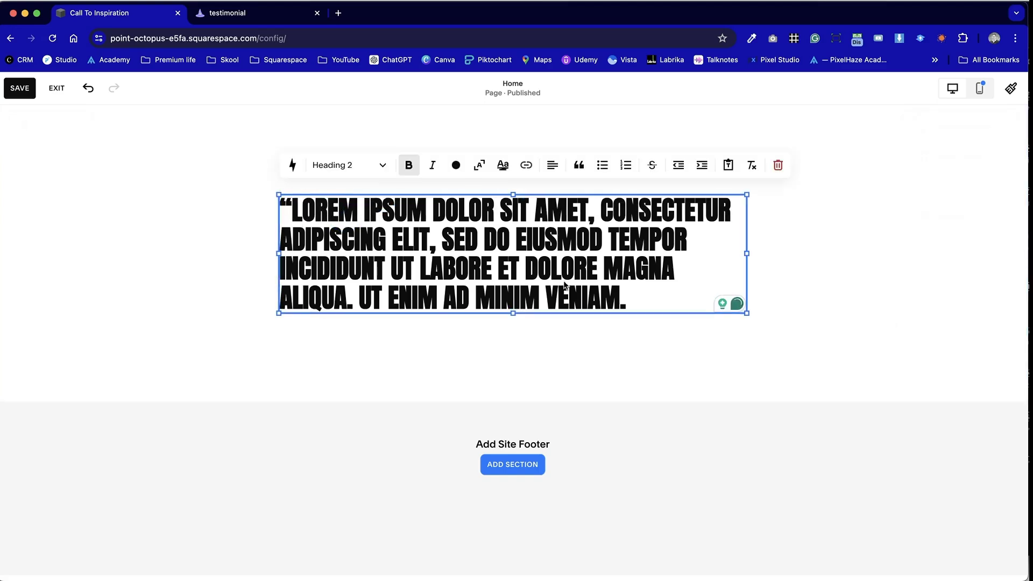
click(643, 297)
text(")
click(850, 321)
scroll(850, 320, up, 1)
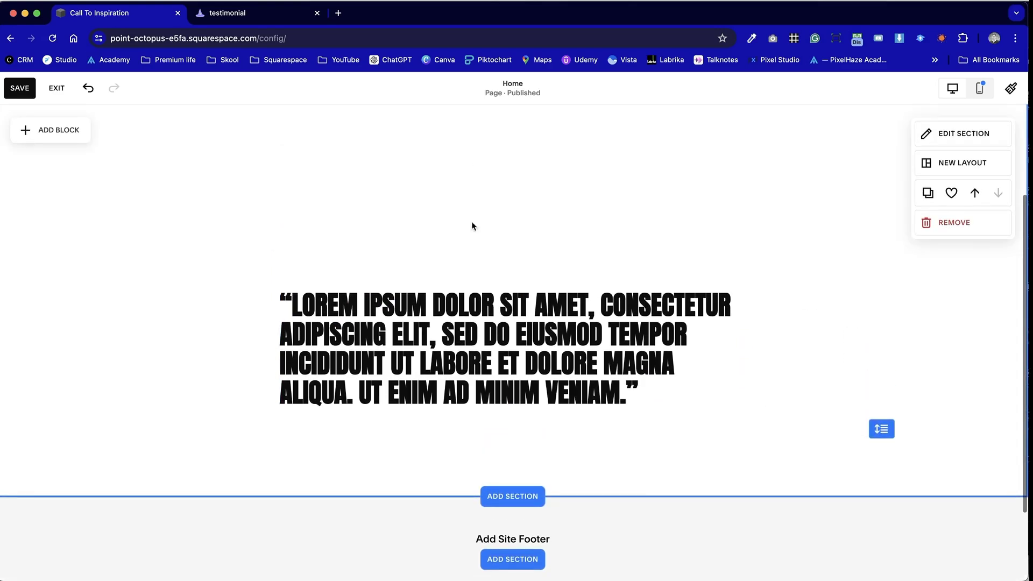
click(652, 380)
Shrink the quote section's height, comparing with the reference page.
click(825, 408)
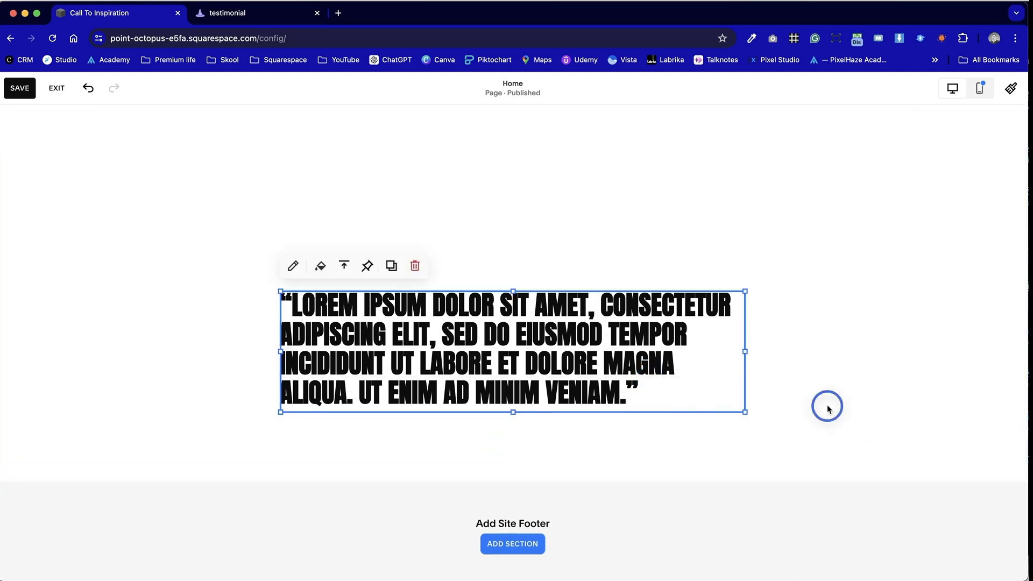
drag(881, 412, 878, 430)
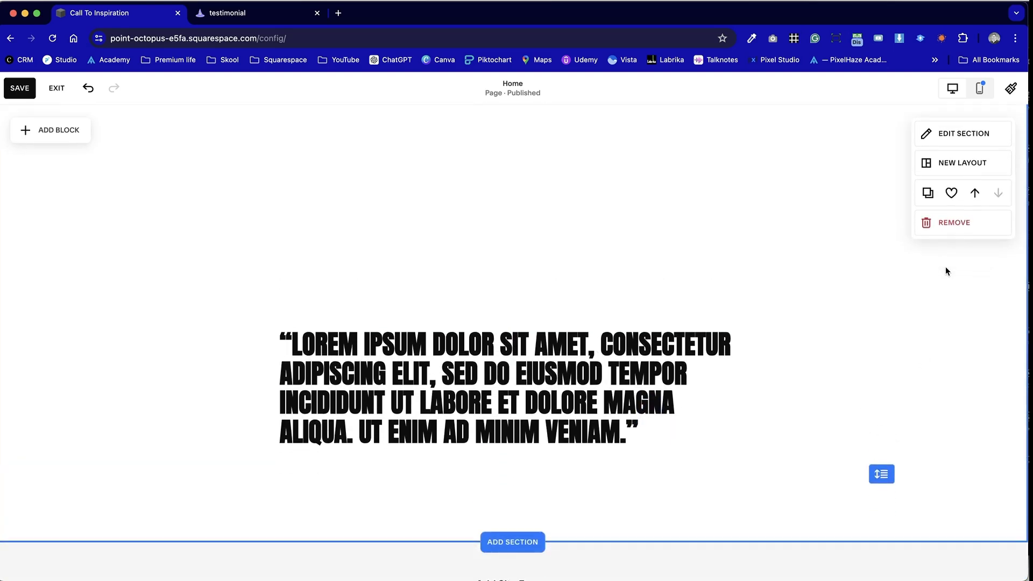
key(ctrl+Tab)
key(ctrl+shift+Tab)
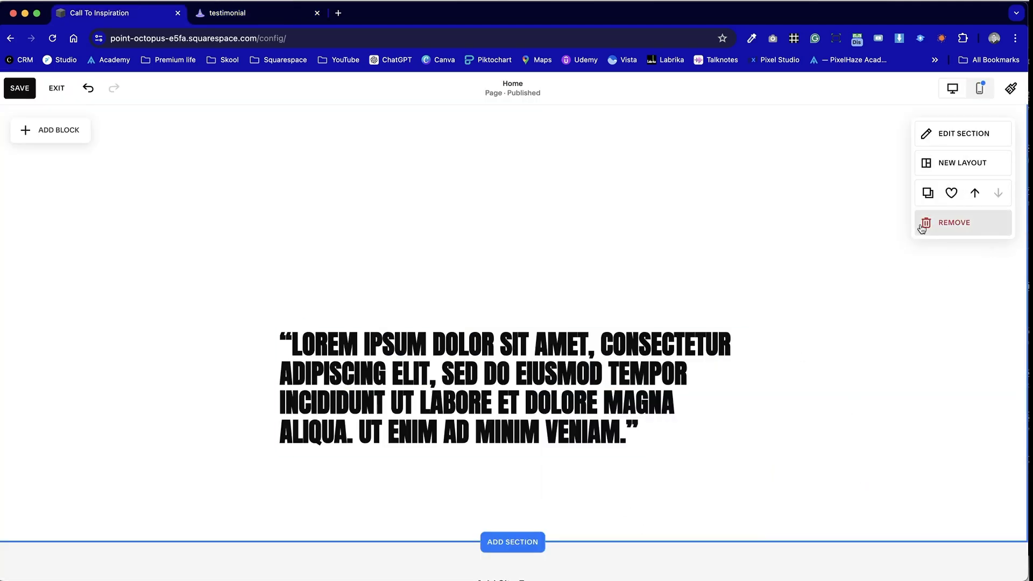
Apply the LIGHT 1 colour theme to the section for a light grey background.
click(952, 129)
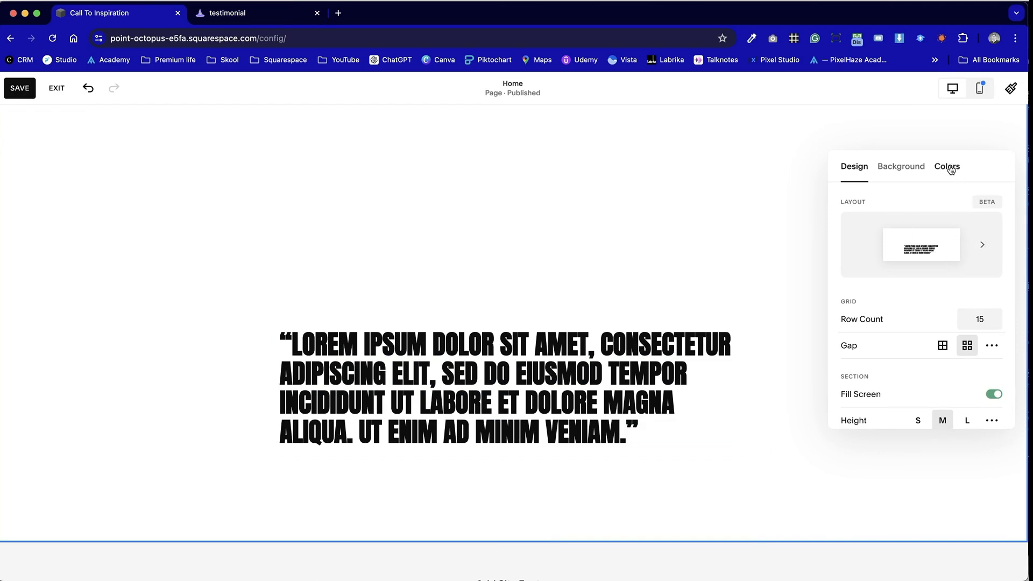
click(946, 167)
click(948, 307)
click(586, 243)
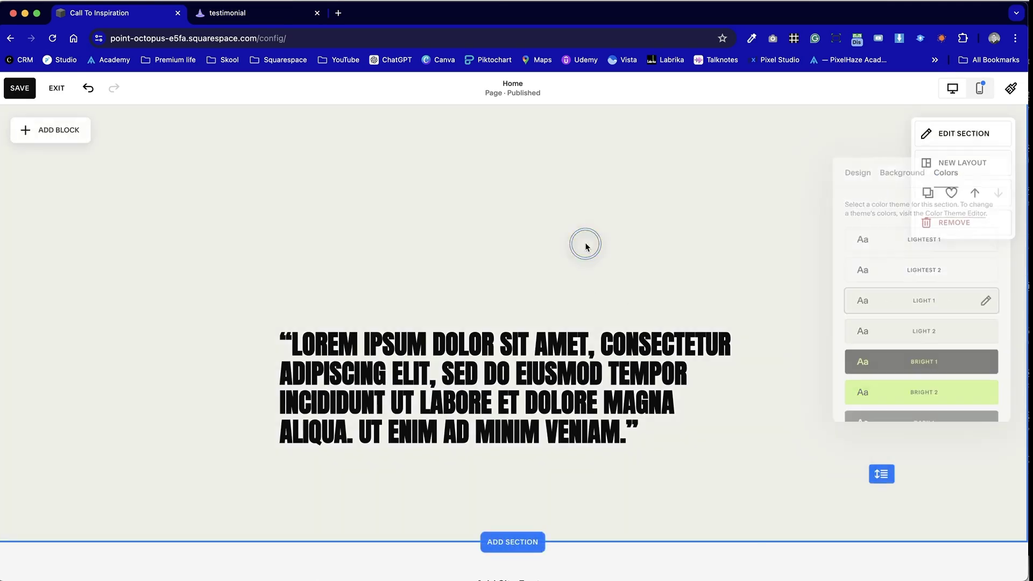
key(ctrl+Tab)
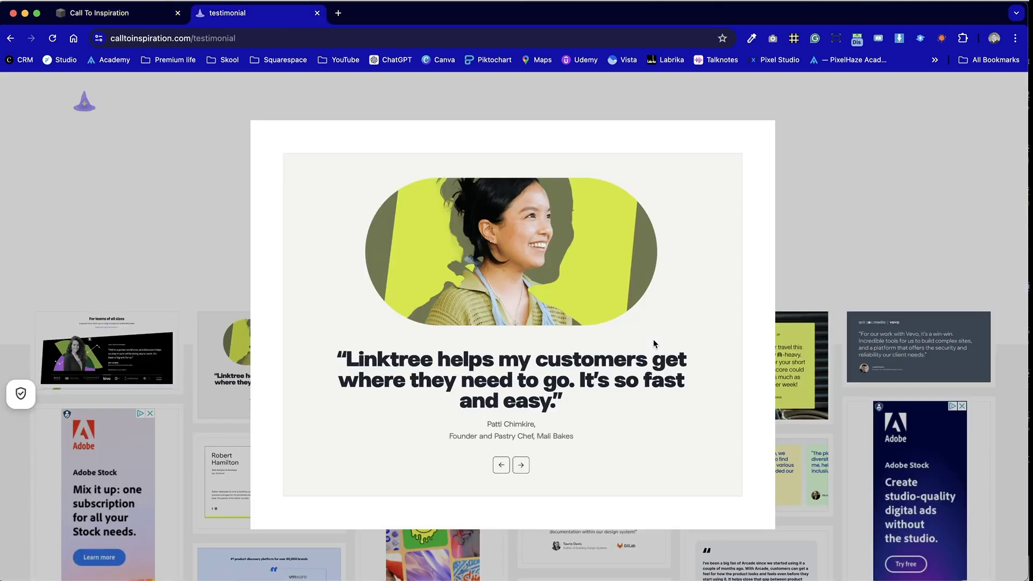
key(ctrl+shift+Tab)
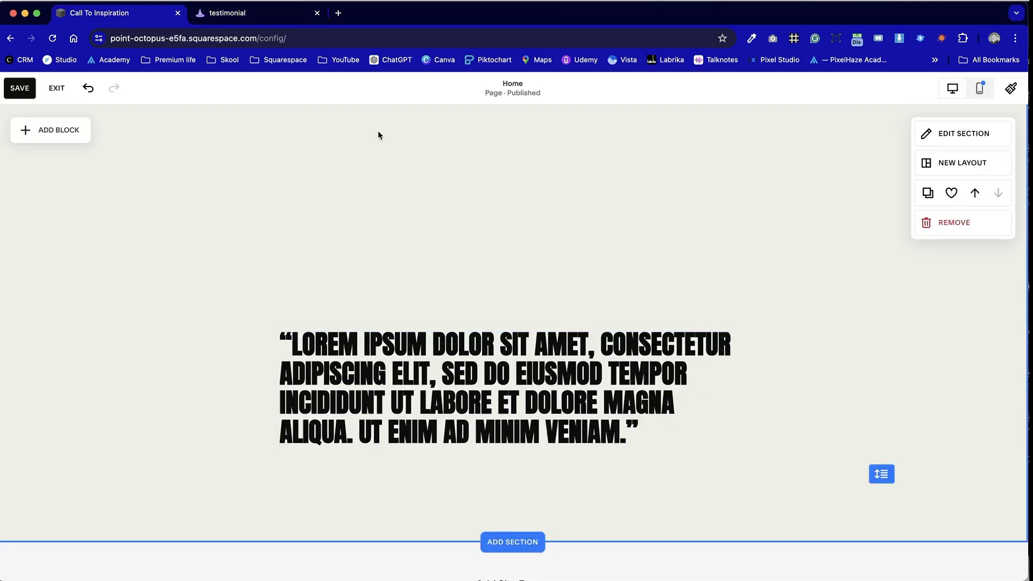
Add an image block above the quote and widen it to match the quote.
click(64, 131)
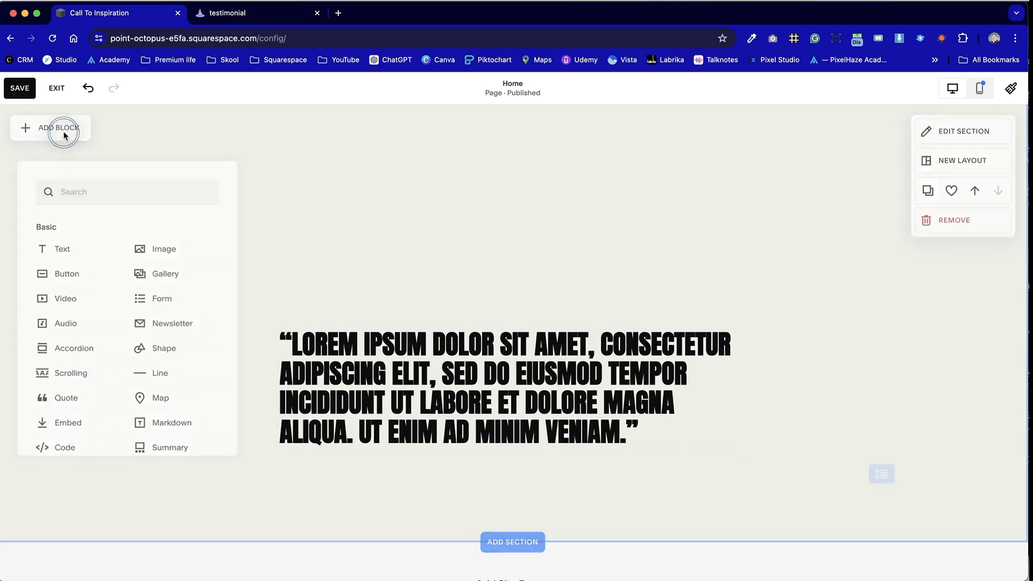
click(178, 255)
drag(247, 305, 369, 276)
drag(450, 240, 745, 243)
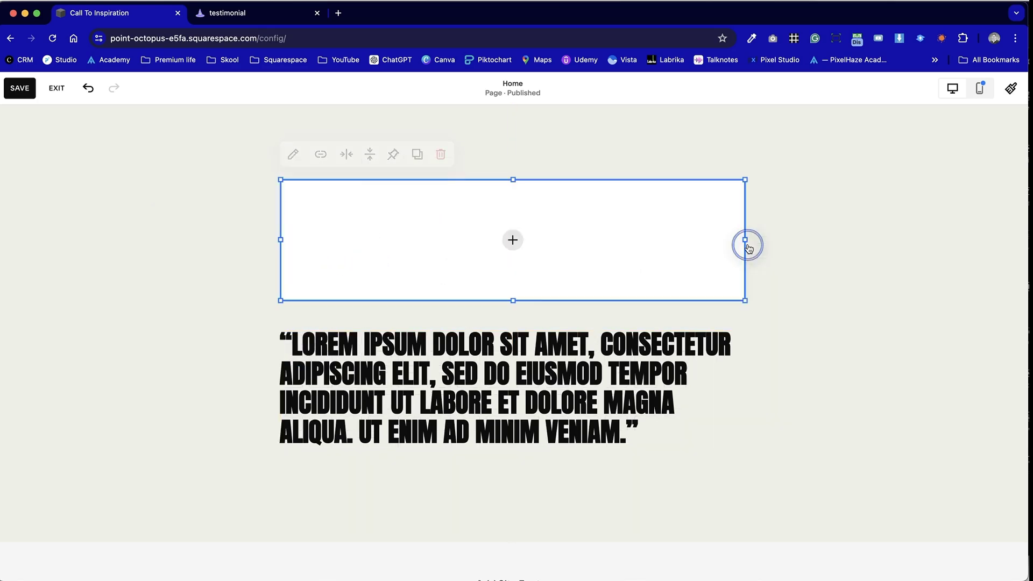
click(828, 289)
Make the empty image block taller and reselect it.
click(549, 344)
click(546, 272)
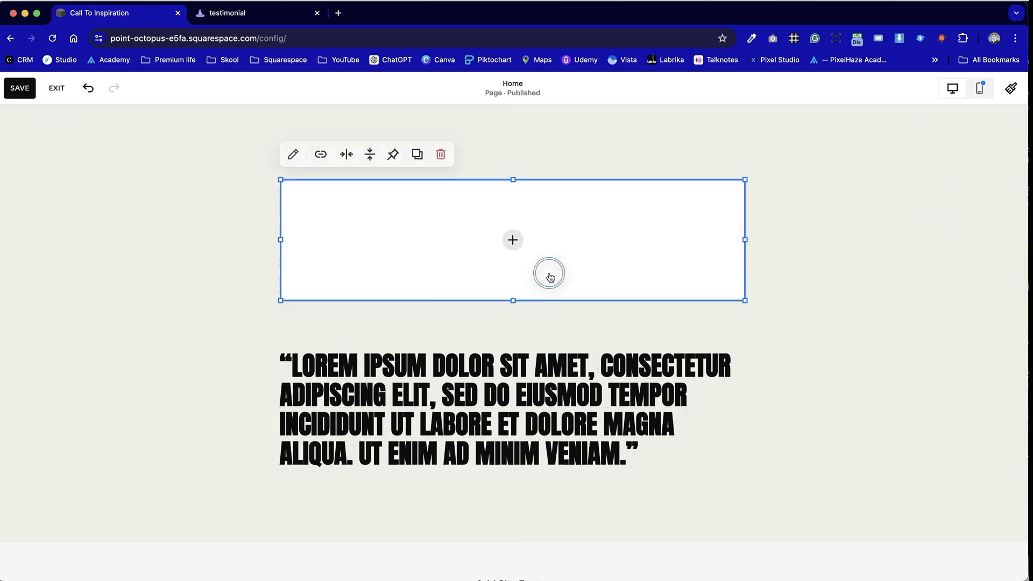
drag(511, 301, 509, 343)
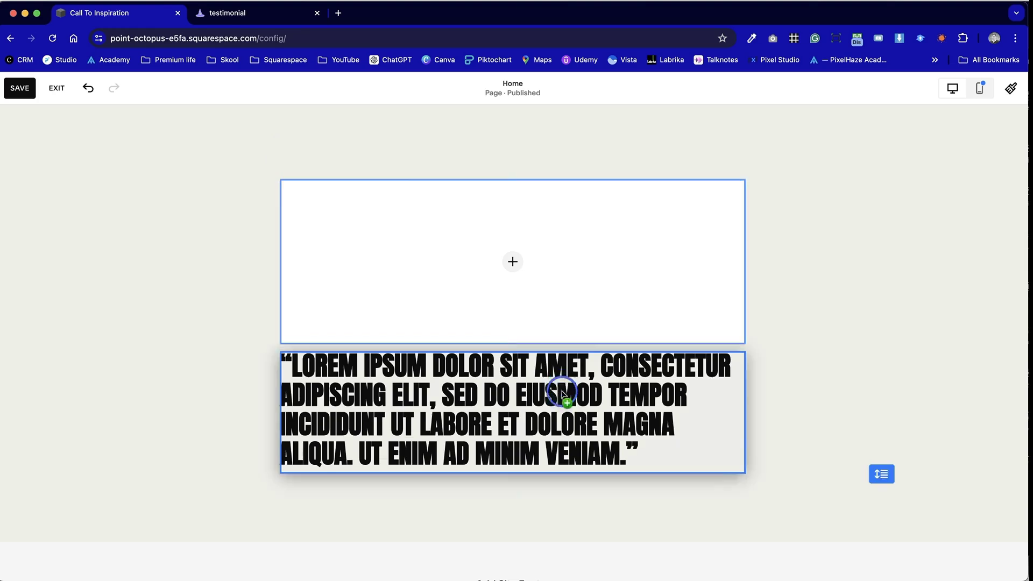
click(861, 383)
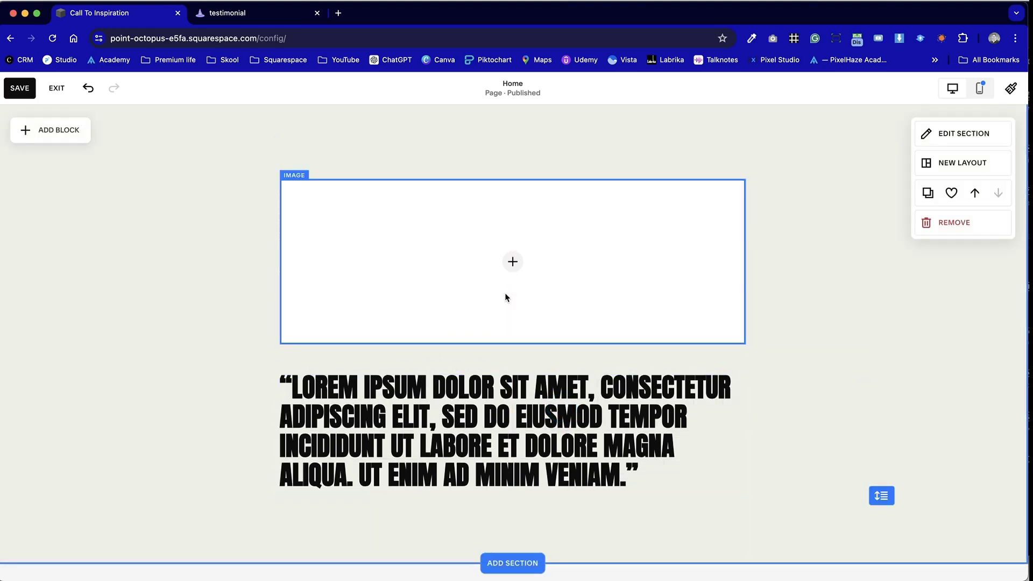
click(59, 130)
click(288, 154)
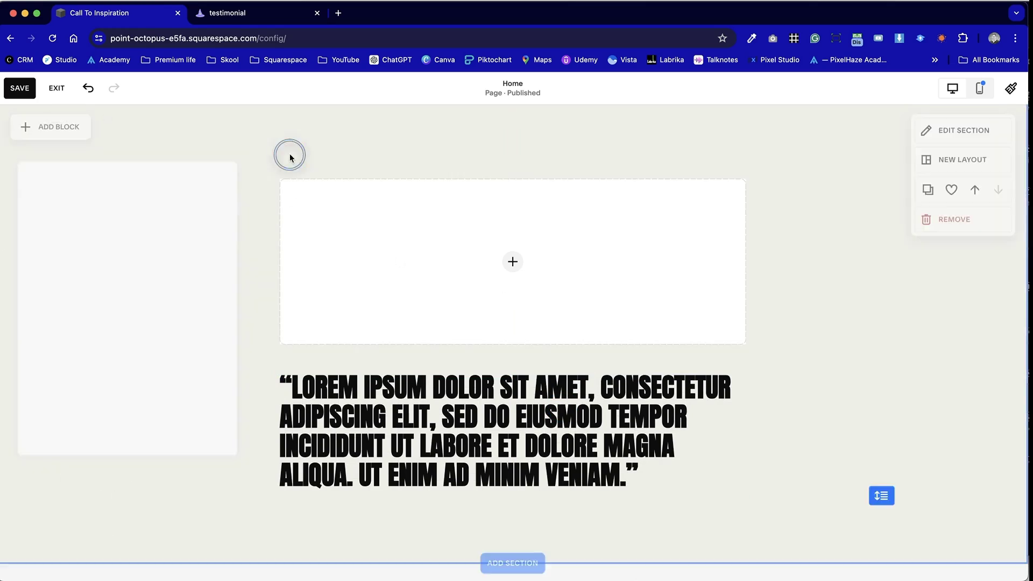
click(516, 261)
Search the free stock images for 'customer'.
click(513, 262)
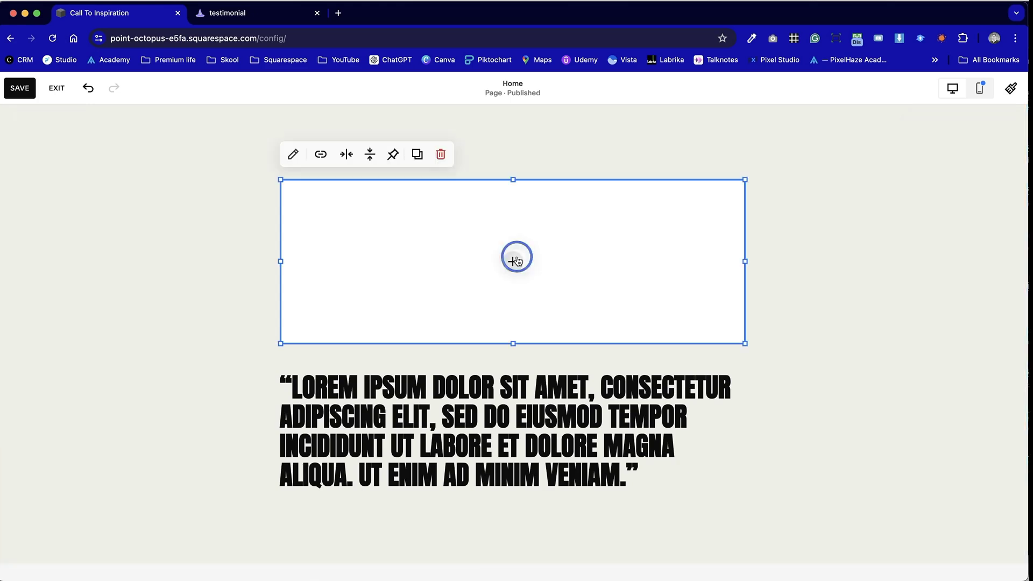
click(504, 310)
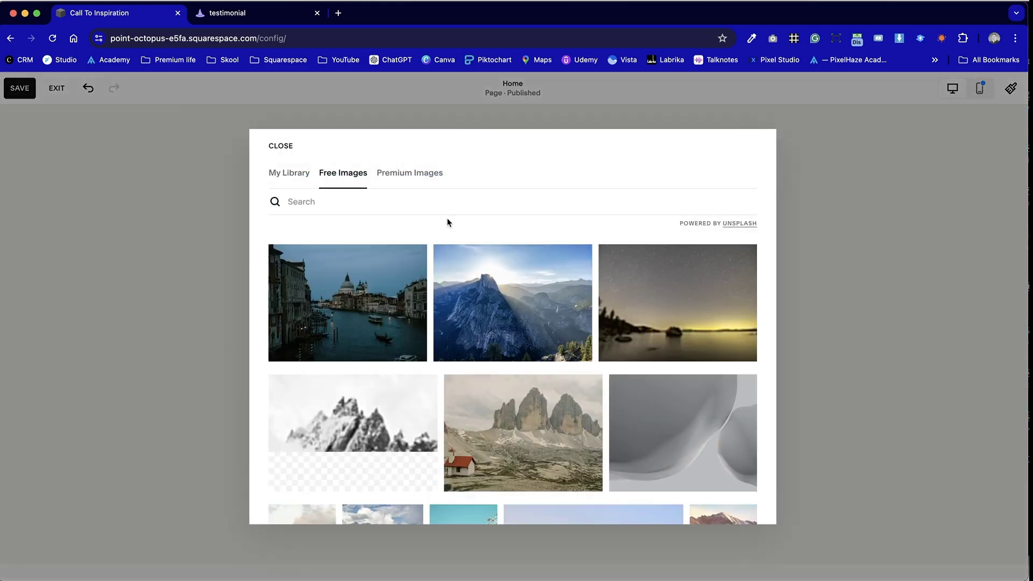
click(350, 199)
text(hea)
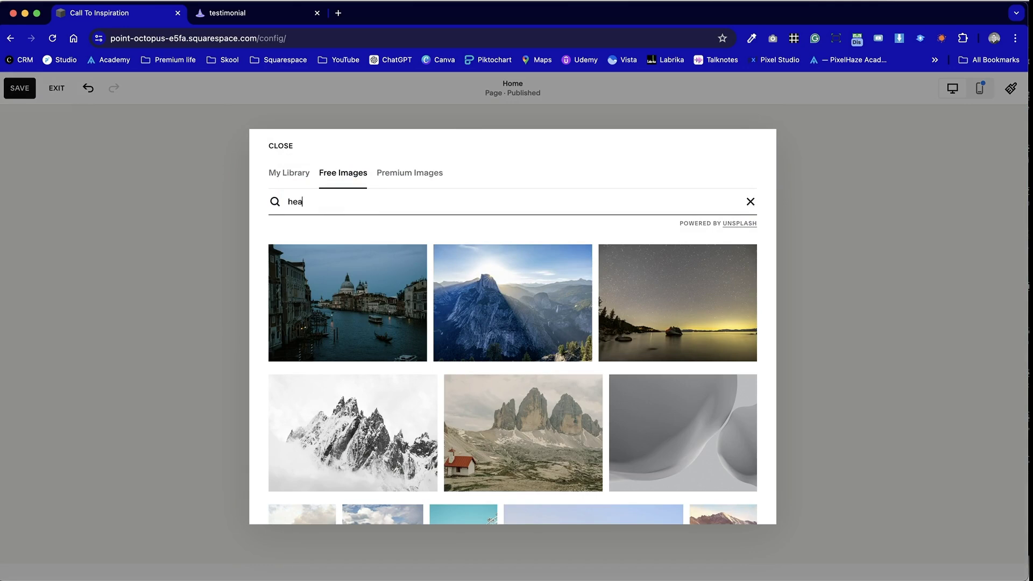
key(BackSpace)
key(BackSpace)
text(customer)
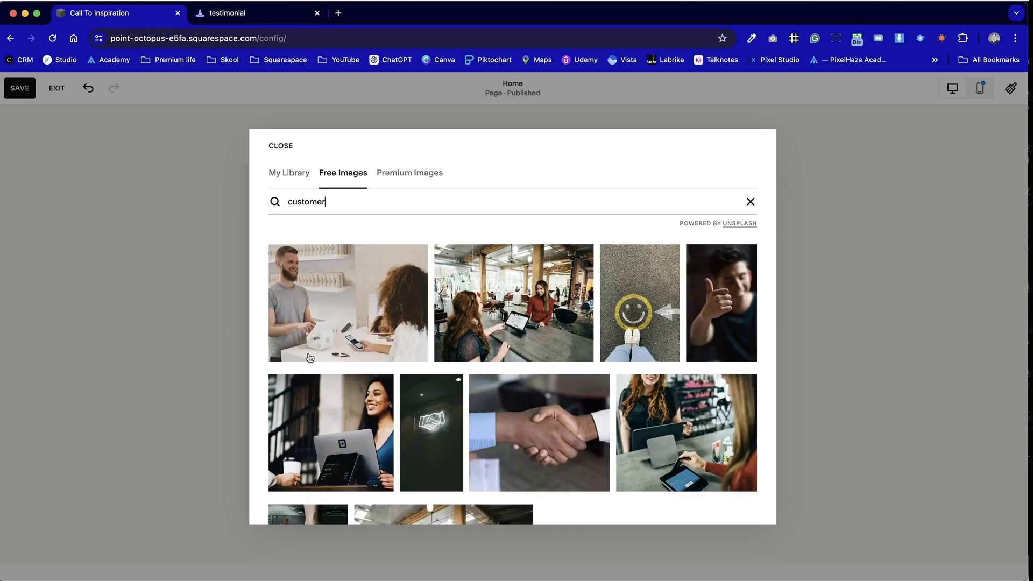
Add the woman-at-checkout-counter photo to the image block, then view the reference page.
scroll(376, 371, down, 3)
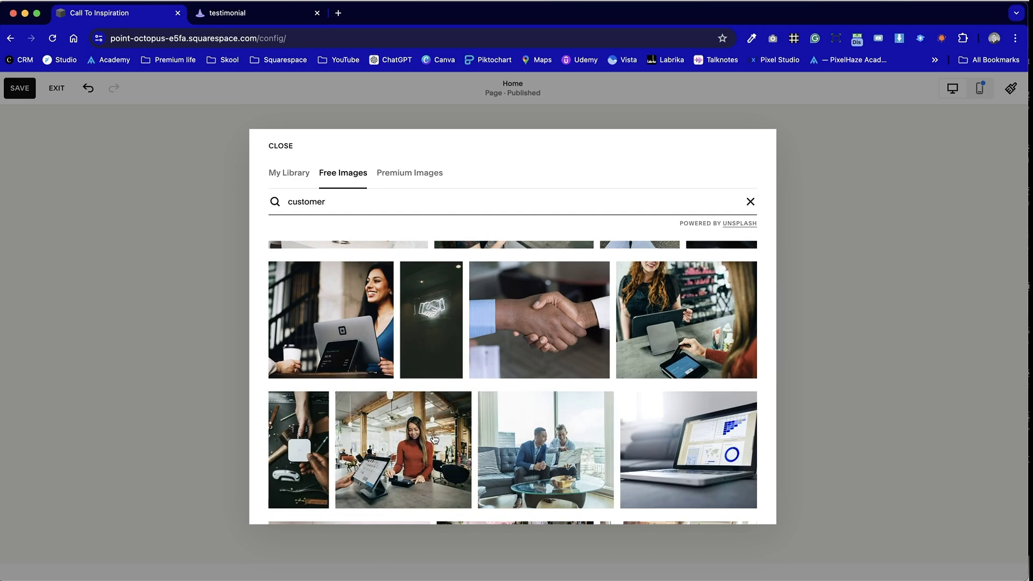
scroll(434, 440, down, 6)
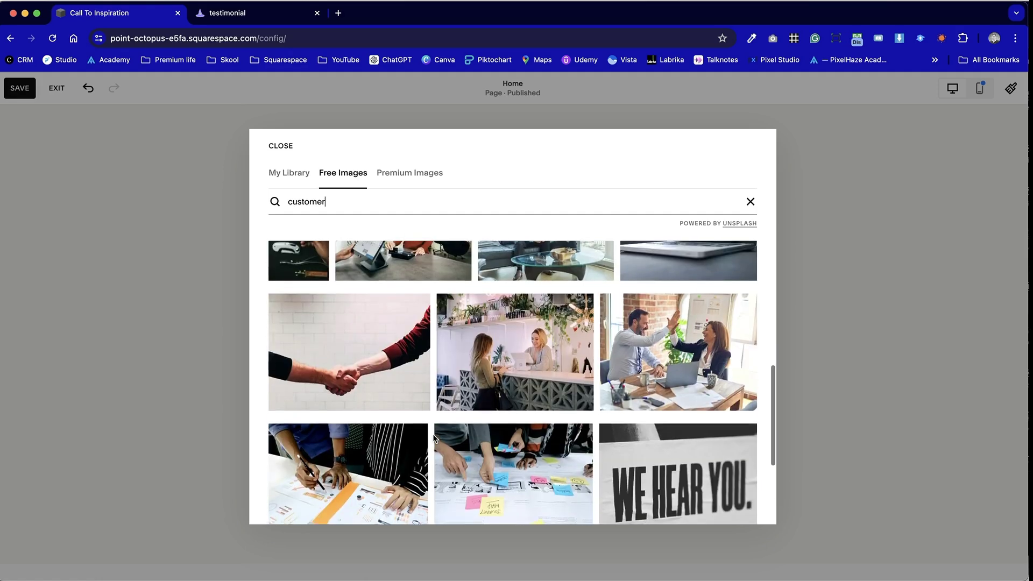
scroll(433, 433, down, 4)
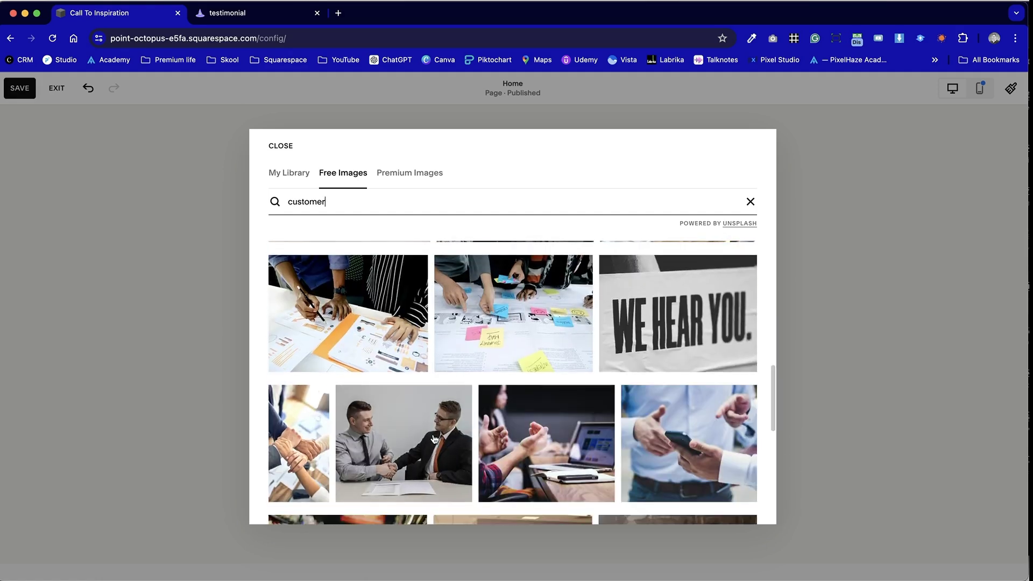
scroll(433, 434, up, 8)
click(433, 433)
click(425, 418)
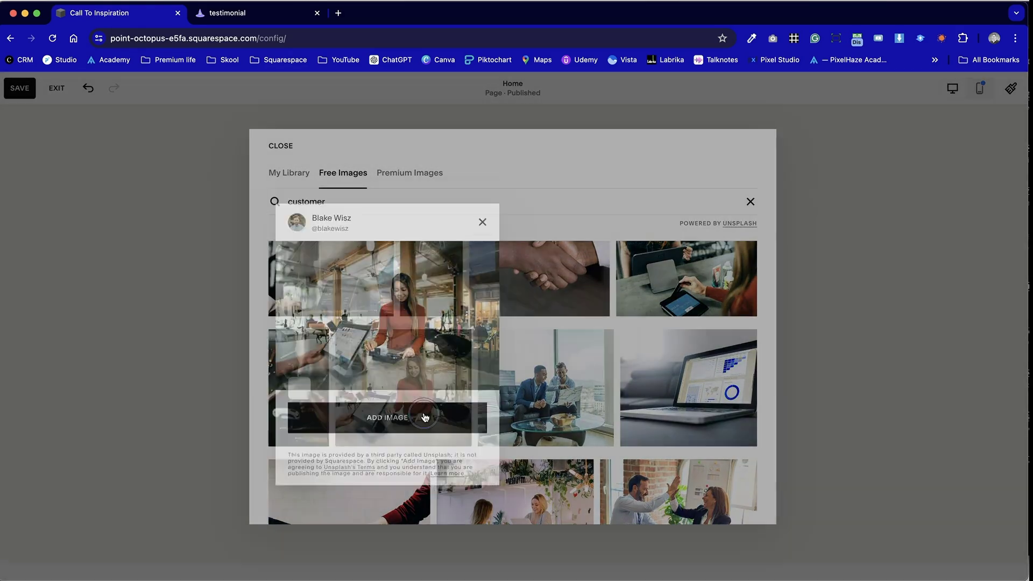
key(ctrl+Tab)
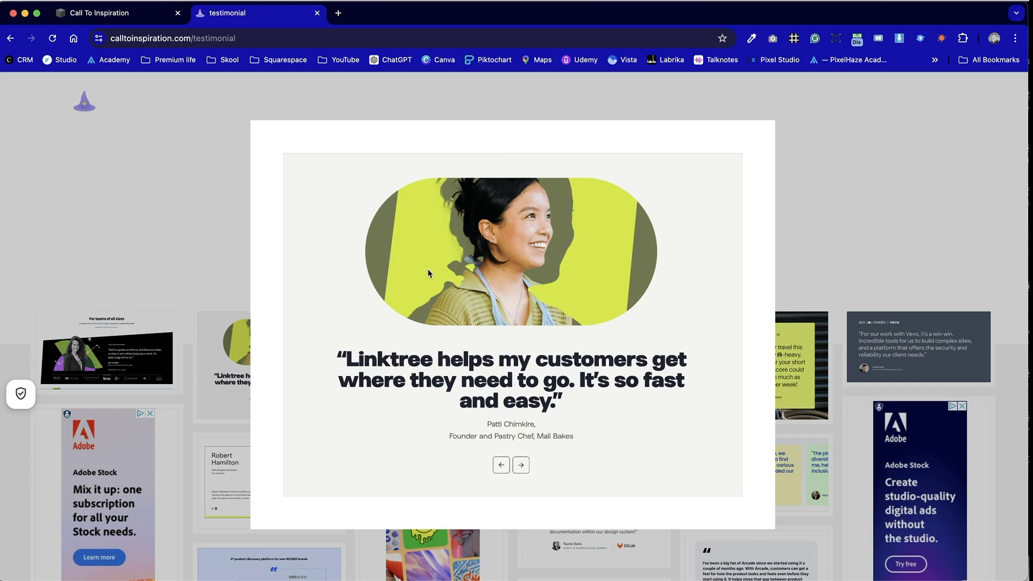
Set the customer photo to Fill and switch it to a shaped crop.
key(ctrl+shift+Tab)
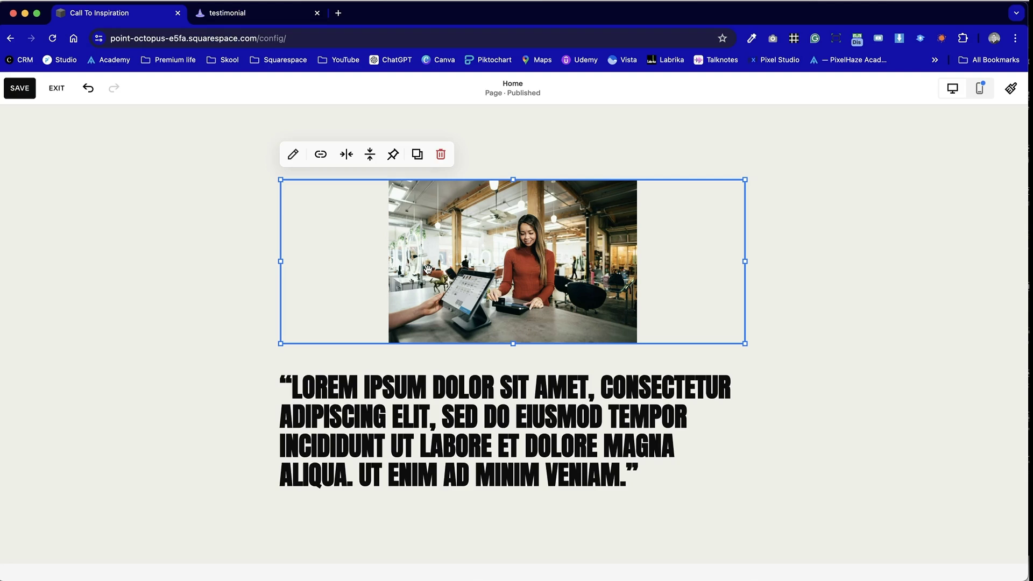
click(564, 292)
click(293, 155)
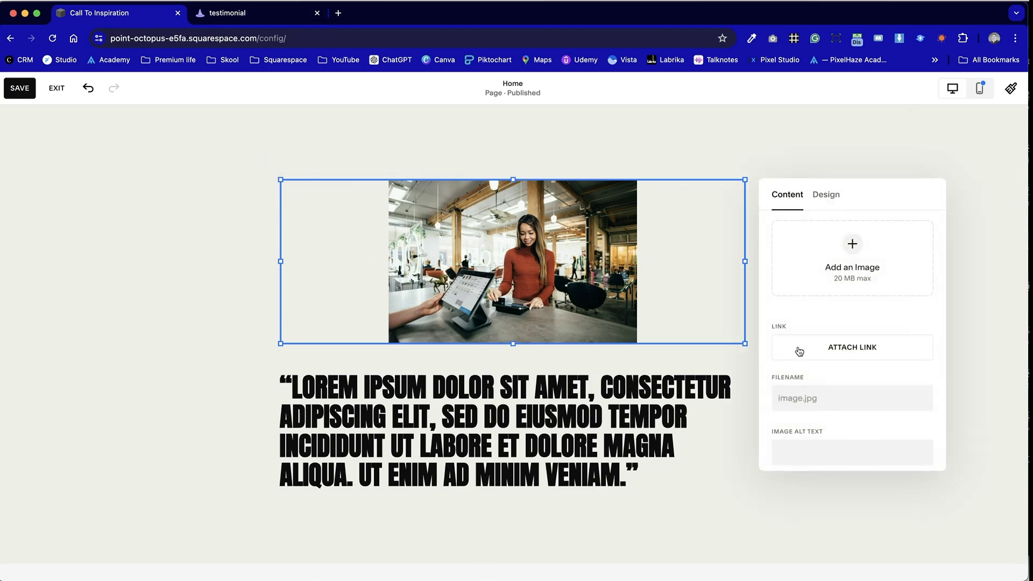
click(827, 196)
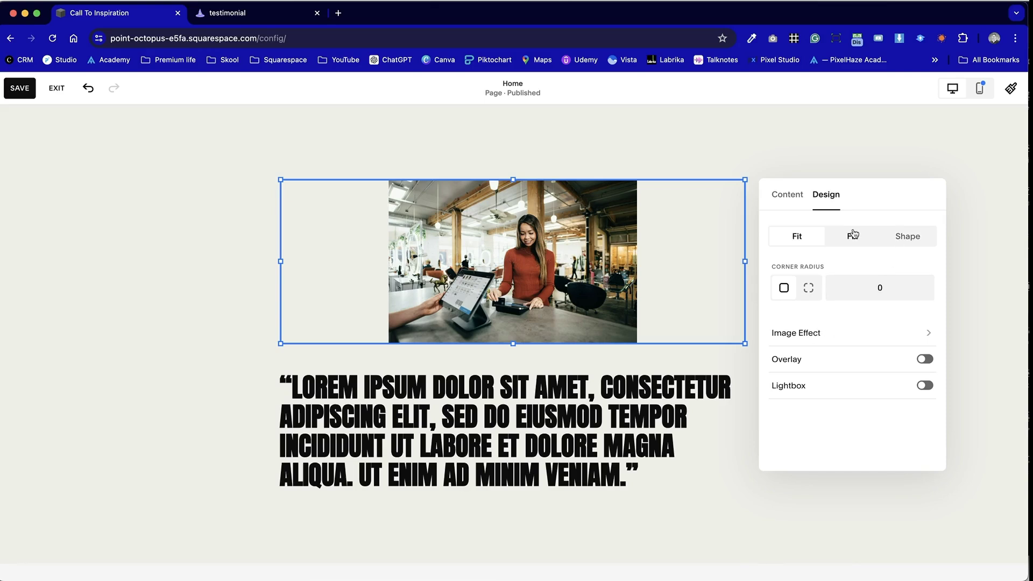
click(853, 234)
click(925, 242)
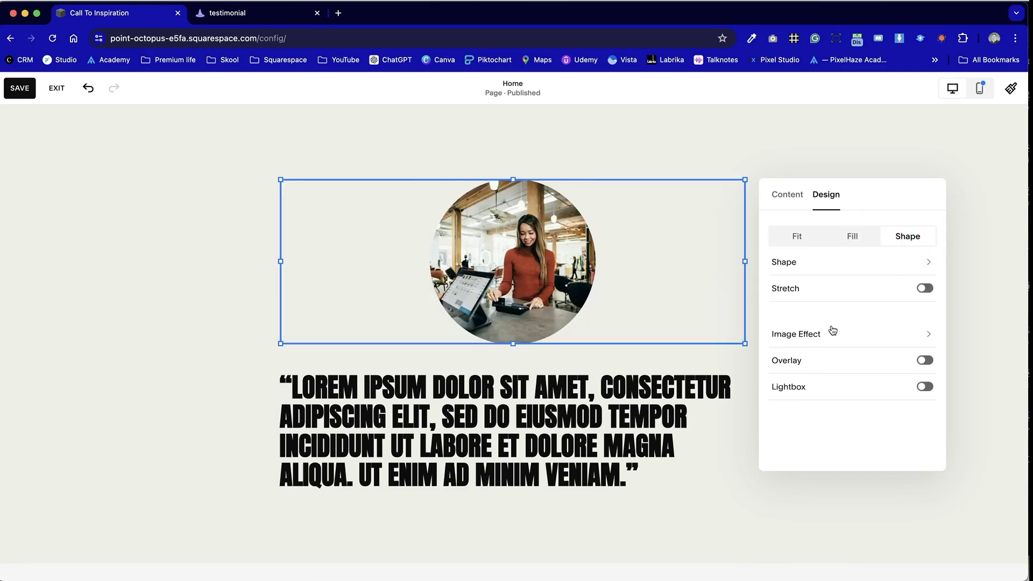
click(897, 262)
Try the rounded-square, cut-corner and blob crop shapes on the photo.
scroll(828, 404, down, 3)
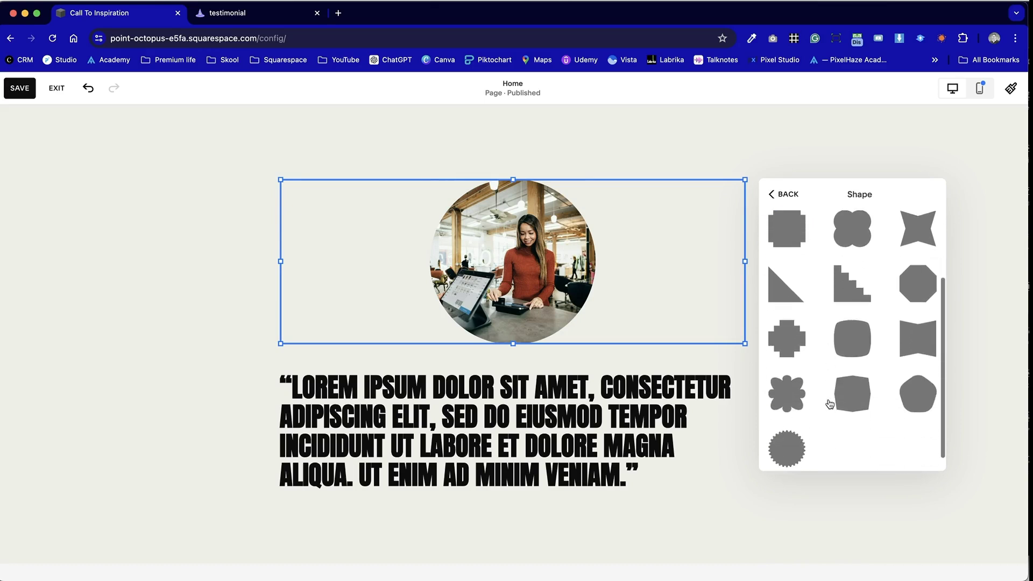
scroll(829, 404, up, 4)
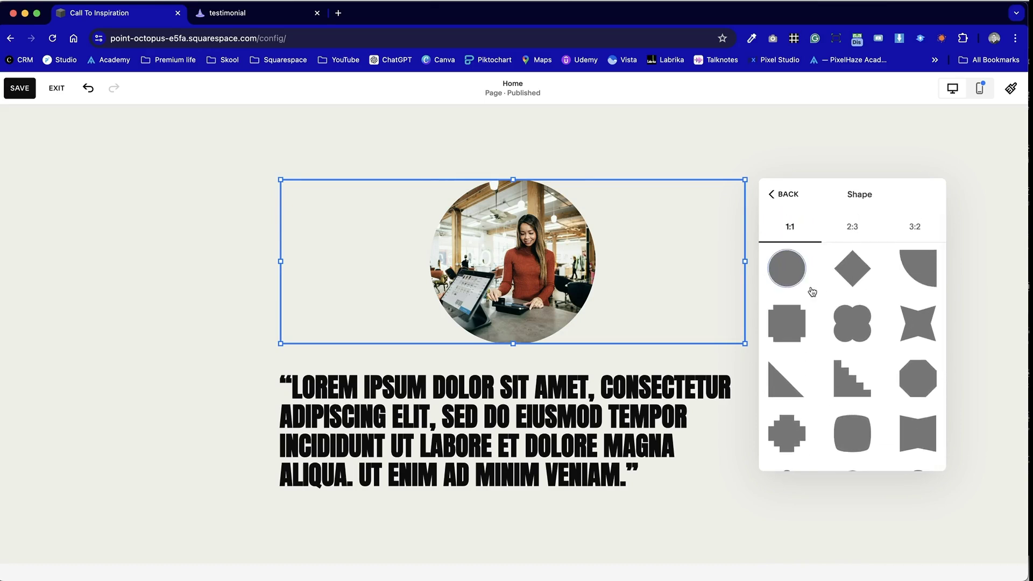
scroll(837, 429, down, 3)
click(837, 308)
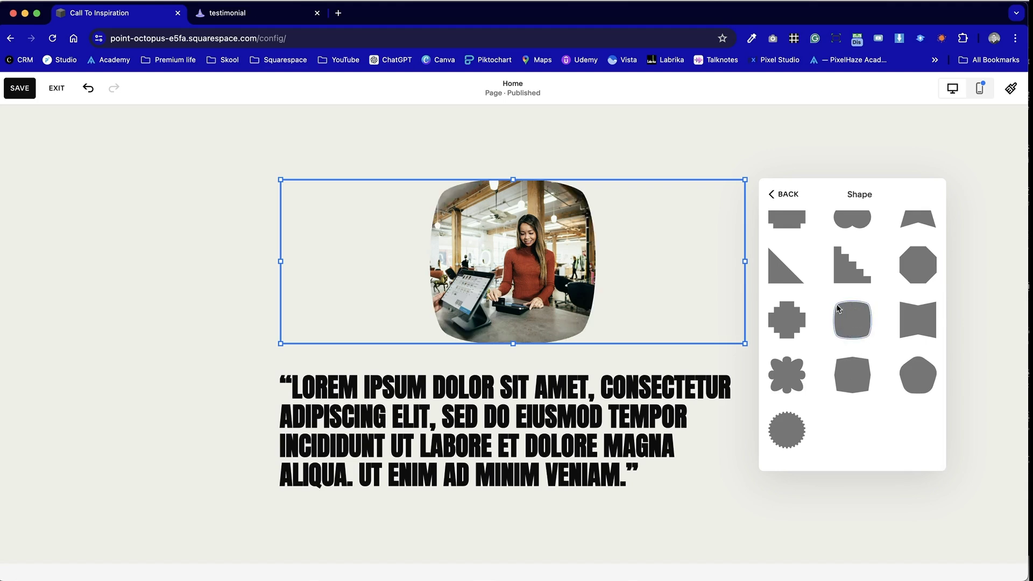
click(869, 379)
scroll(906, 382, up, 1)
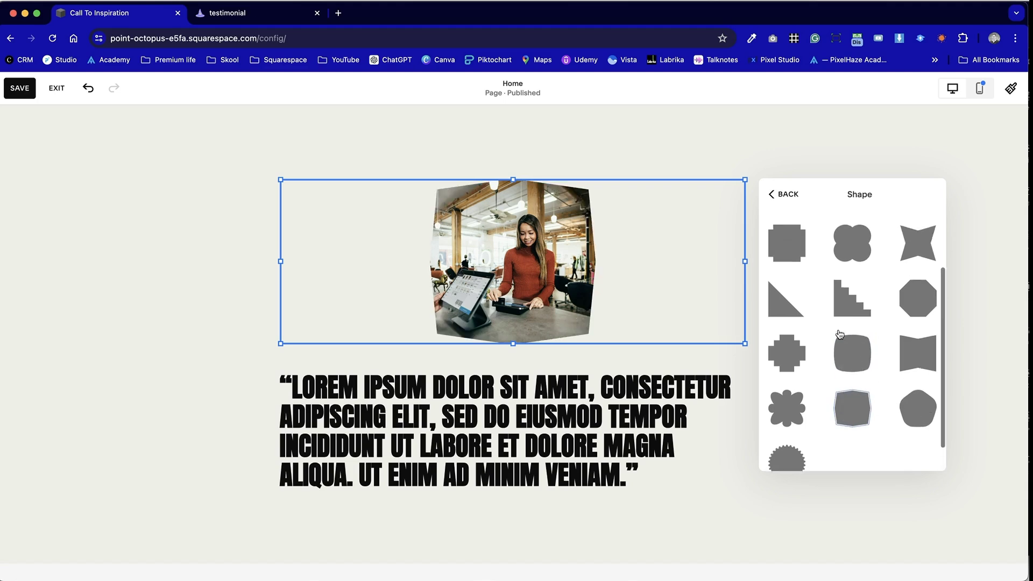
click(898, 401)
scroll(880, 340, up, 2)
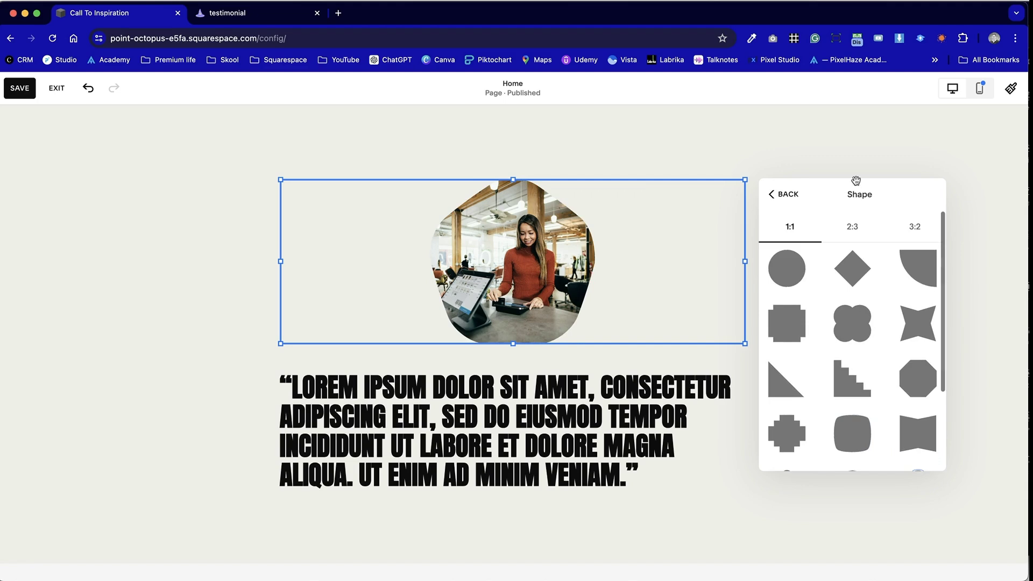
Try the 3:2 double-circle and wide hexagon shapes, then return to design settings.
click(855, 225)
click(912, 225)
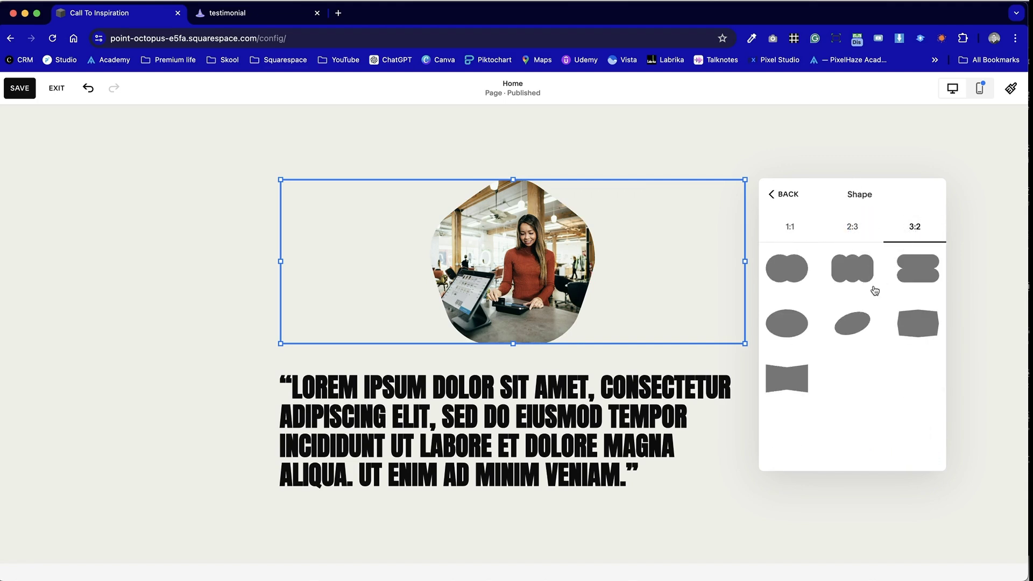
click(795, 332)
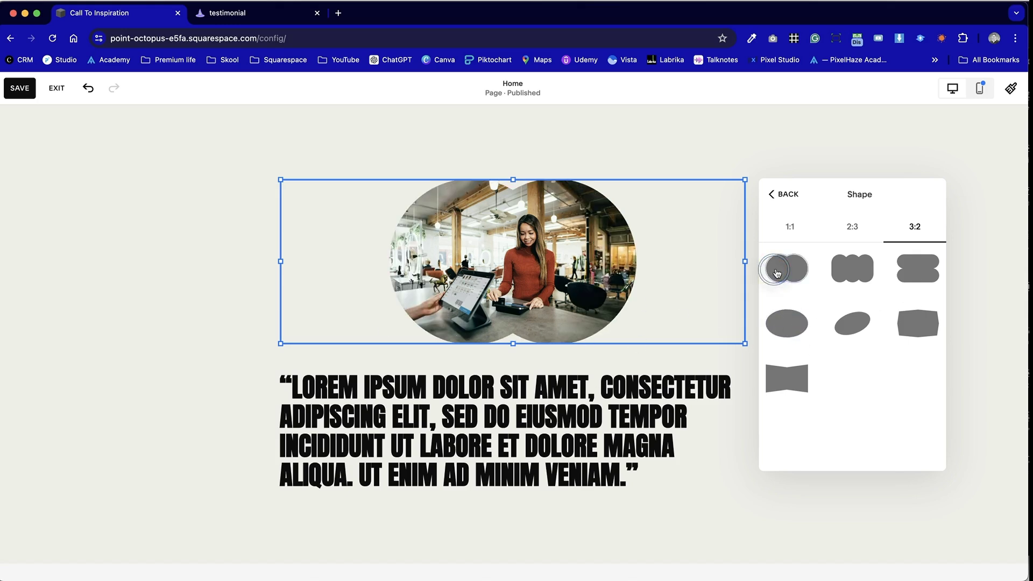
click(926, 332)
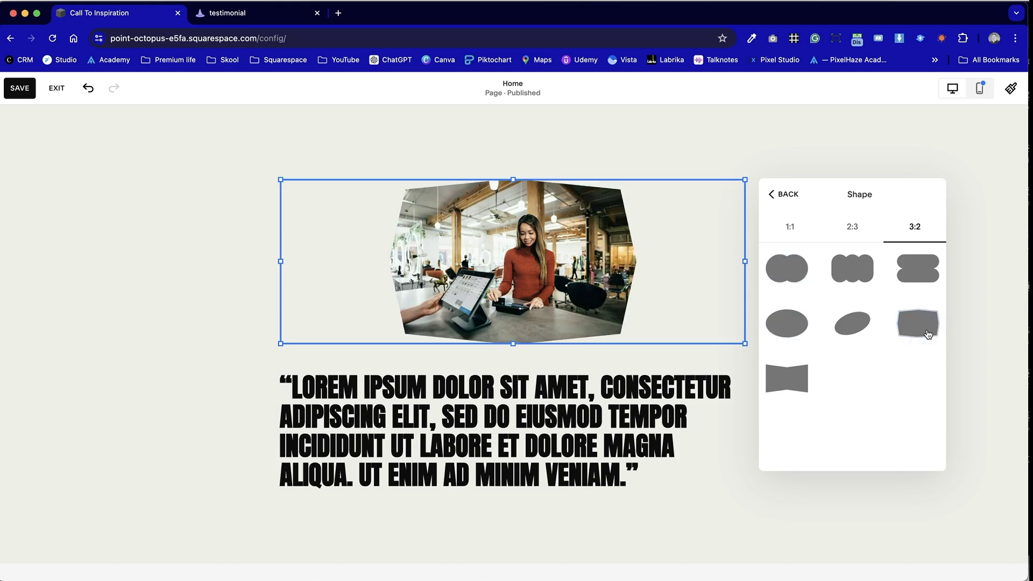
click(790, 226)
click(785, 194)
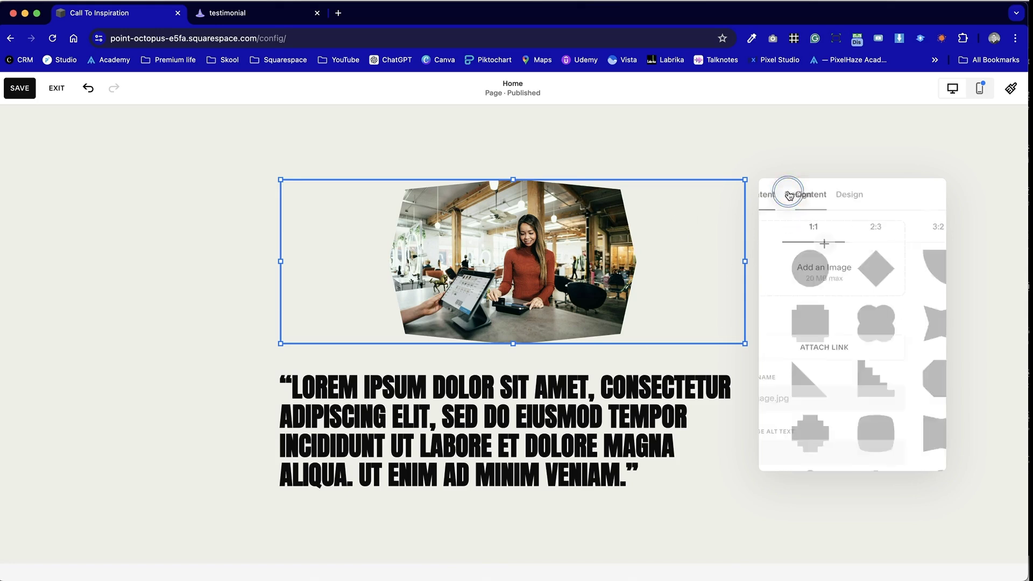
click(831, 200)
Set the photo to Fill with a single 150 corner radius, after trying 100.
click(863, 234)
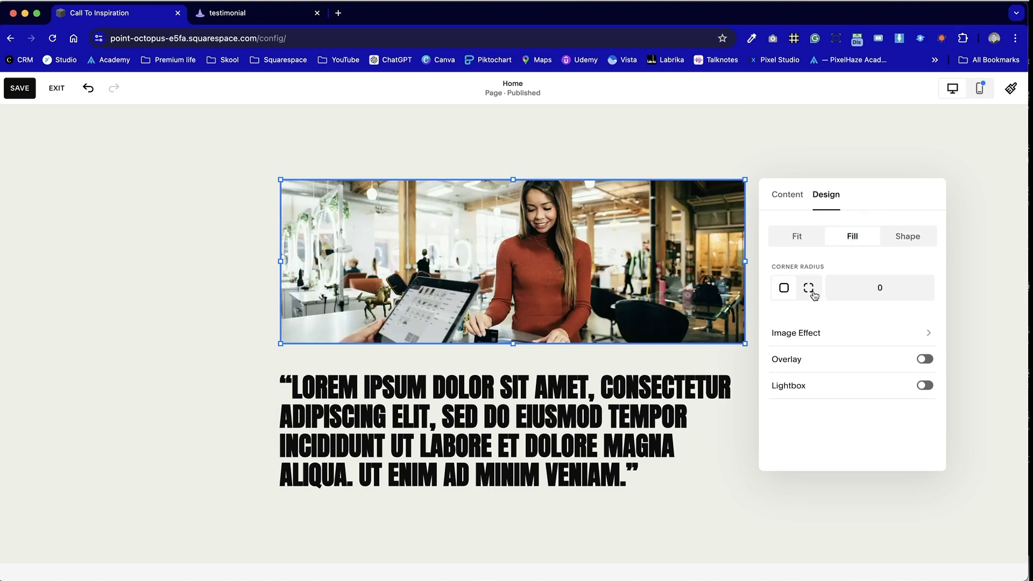
click(810, 289)
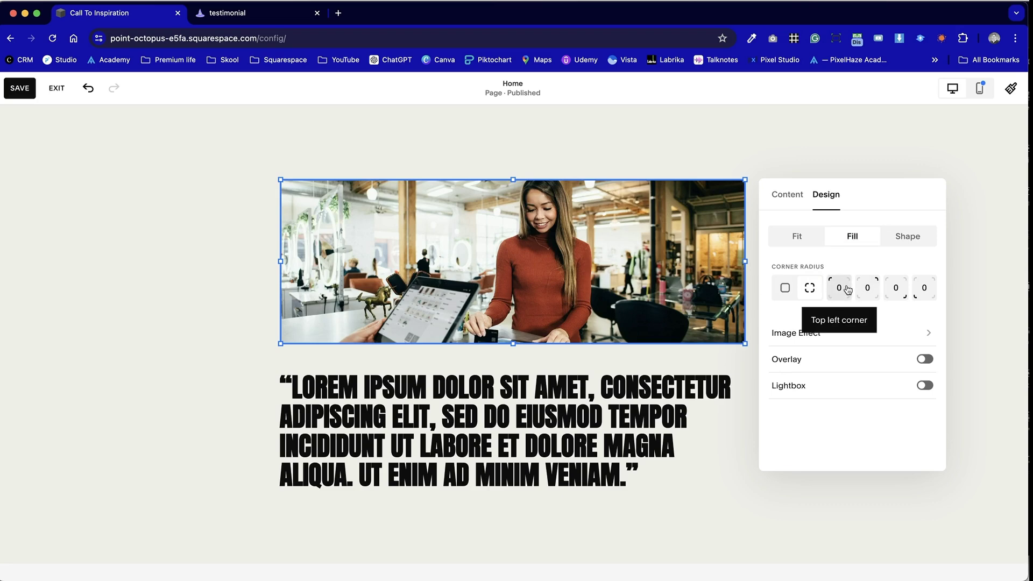
text(100)
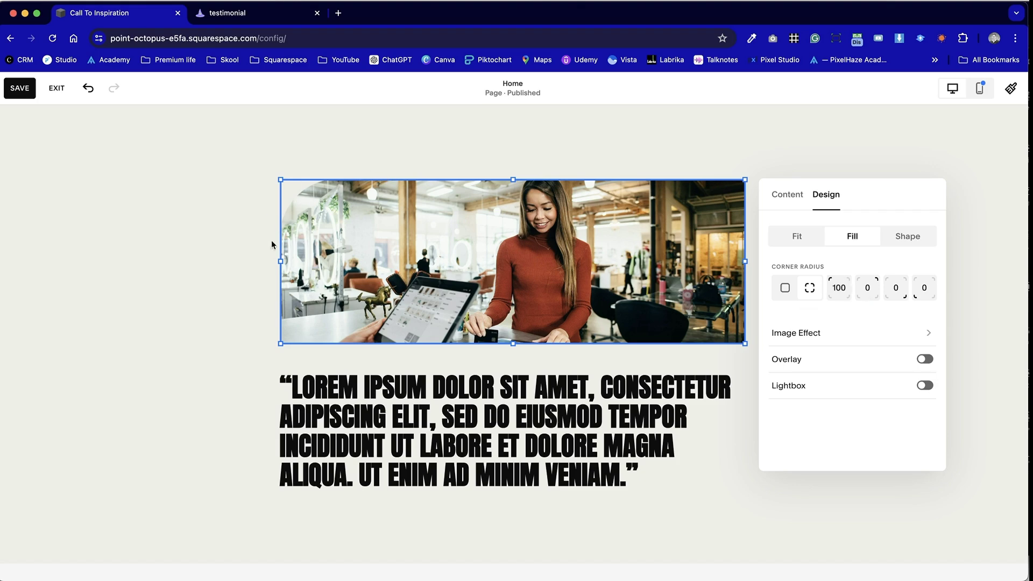
click(778, 292)
click(809, 287)
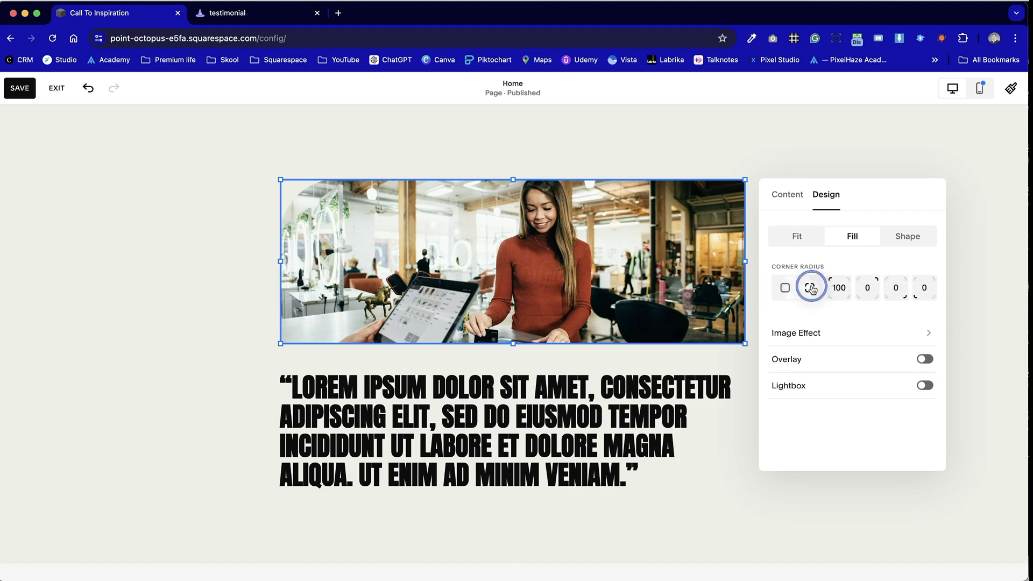
click(785, 289)
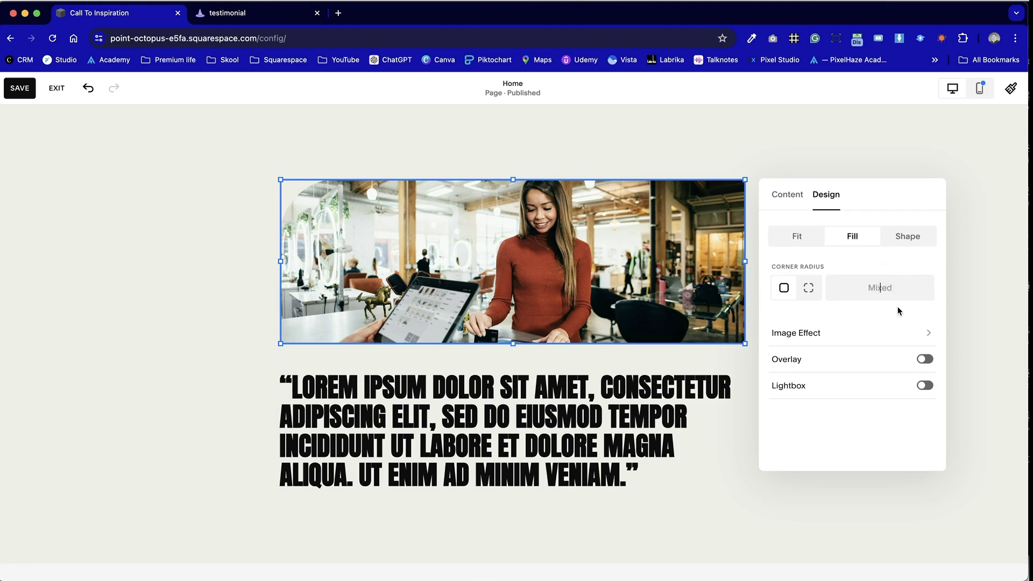
text(150)
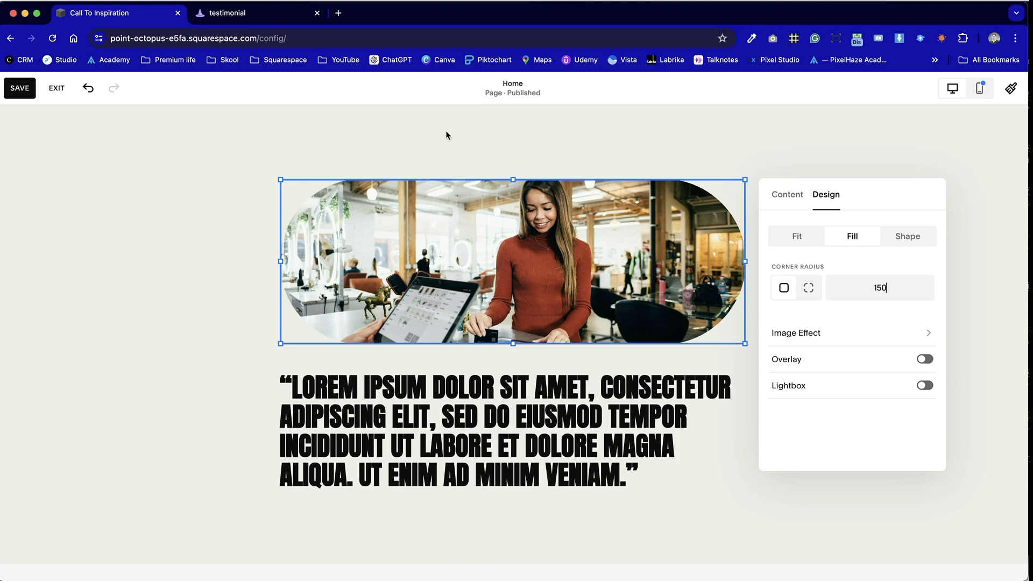
click(160, 269)
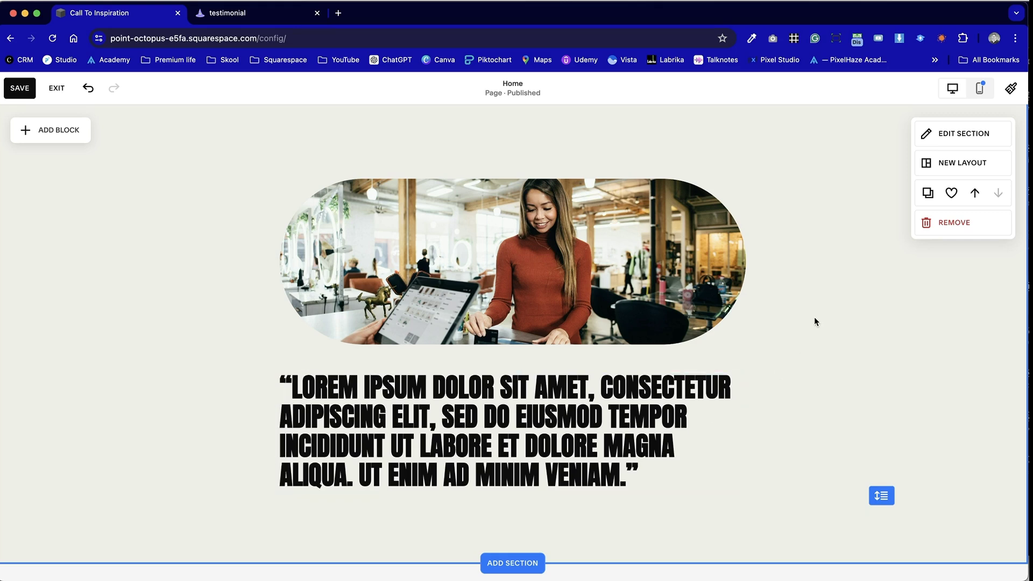
Add a lime-green colour overlay to the pill photo and lower its opacity.
click(730, 252)
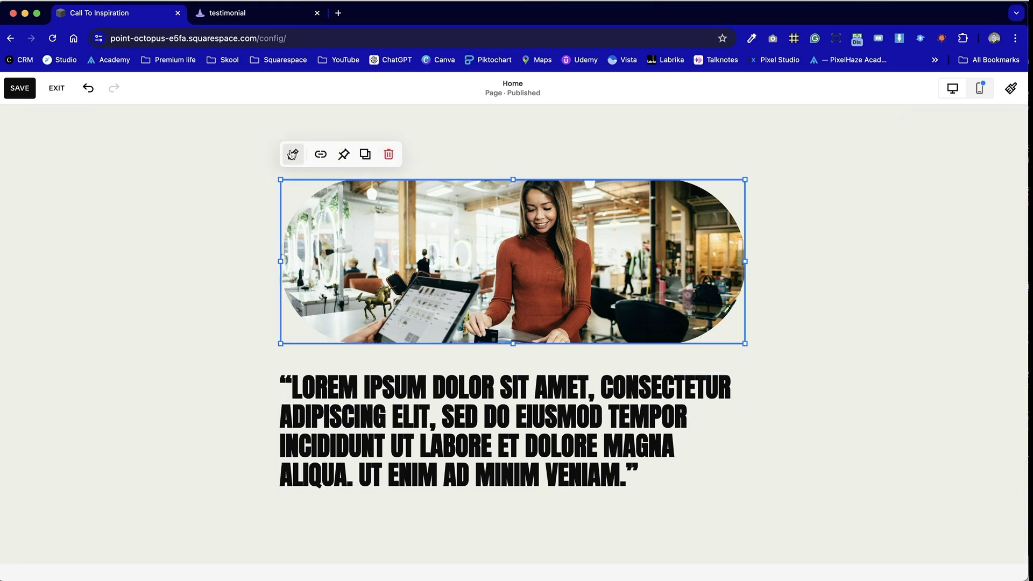
click(293, 154)
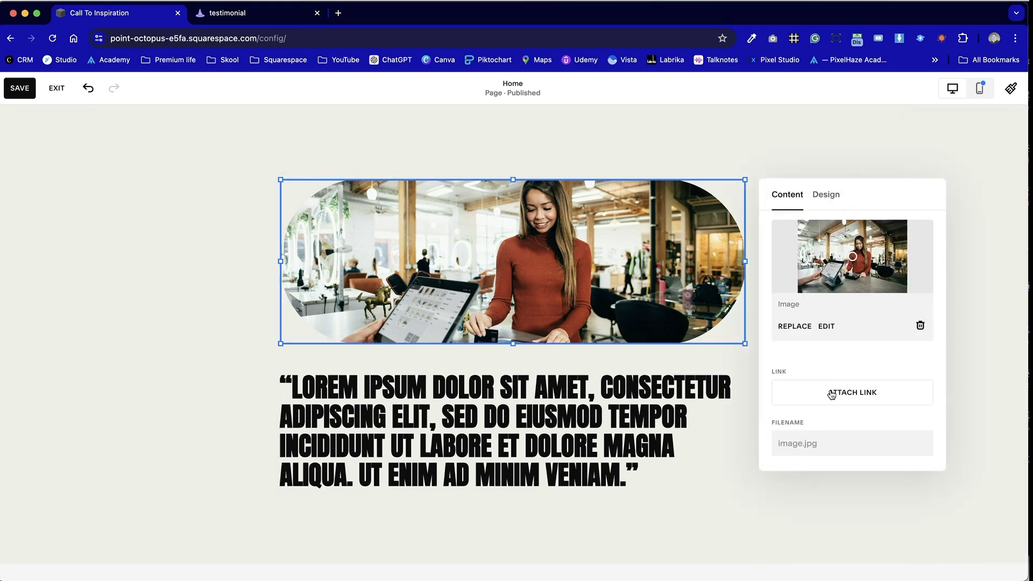
scroll(832, 392, down, 3)
scroll(832, 392, up, 3)
click(824, 196)
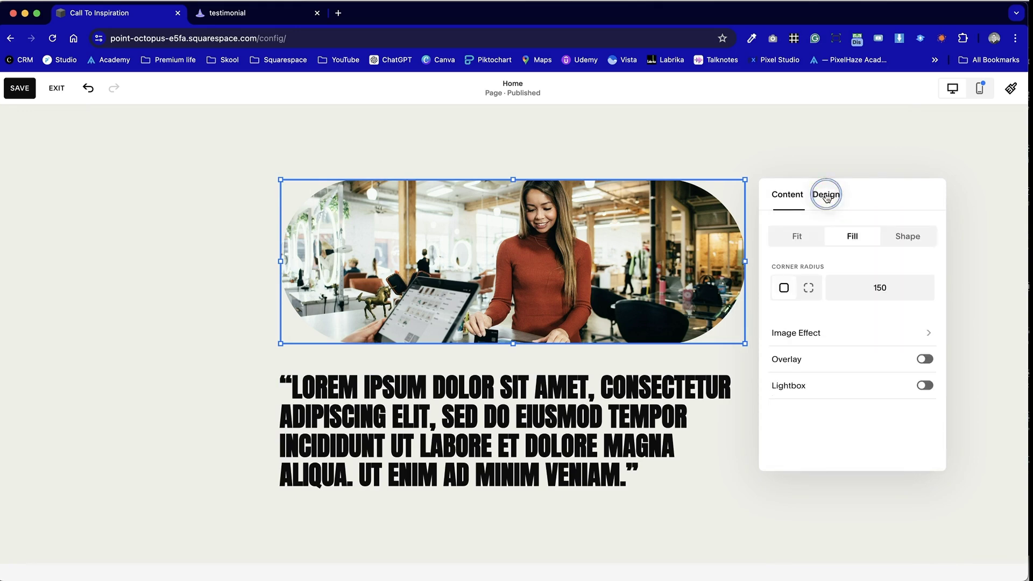
click(924, 359)
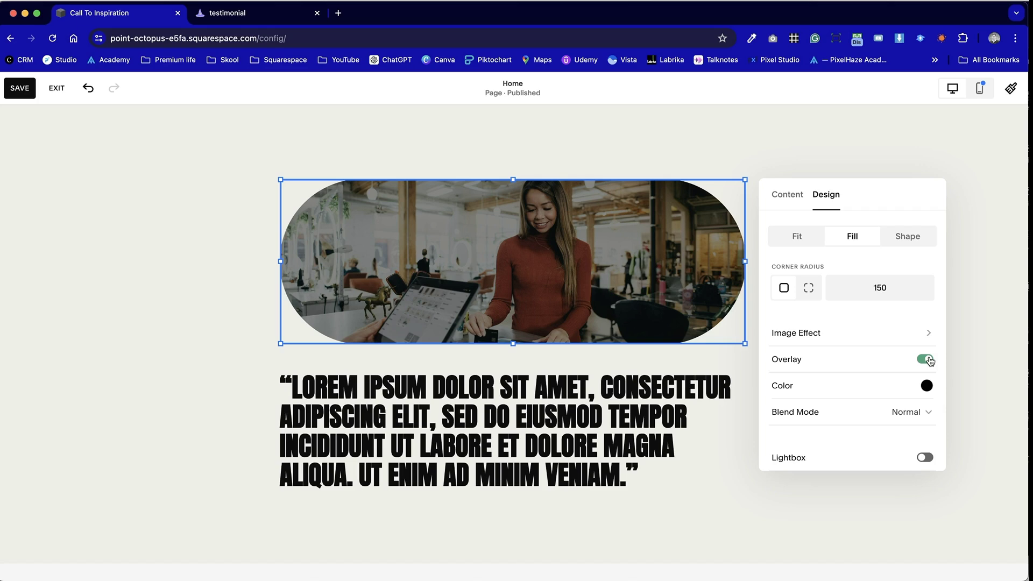
click(926, 387)
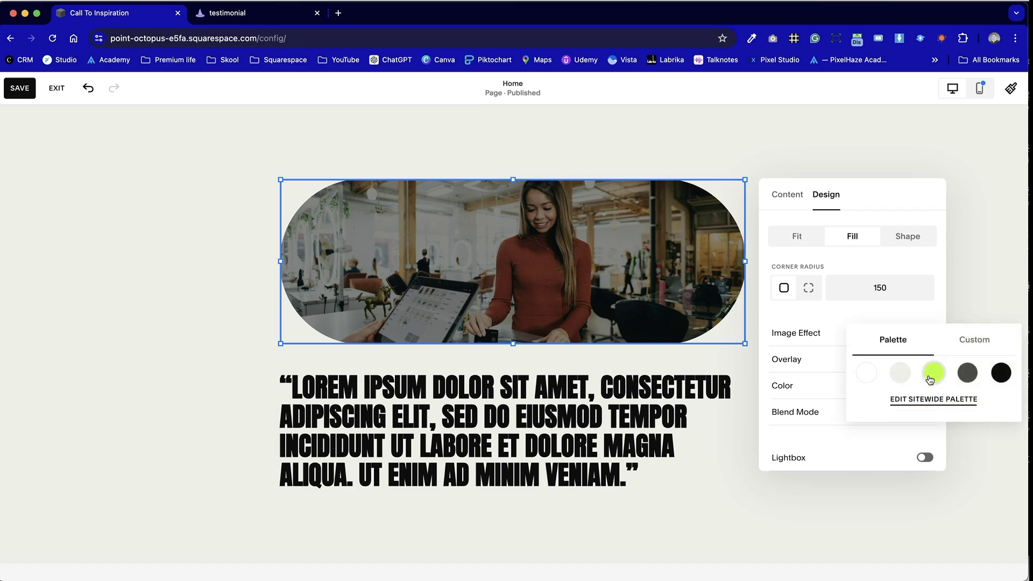
click(932, 368)
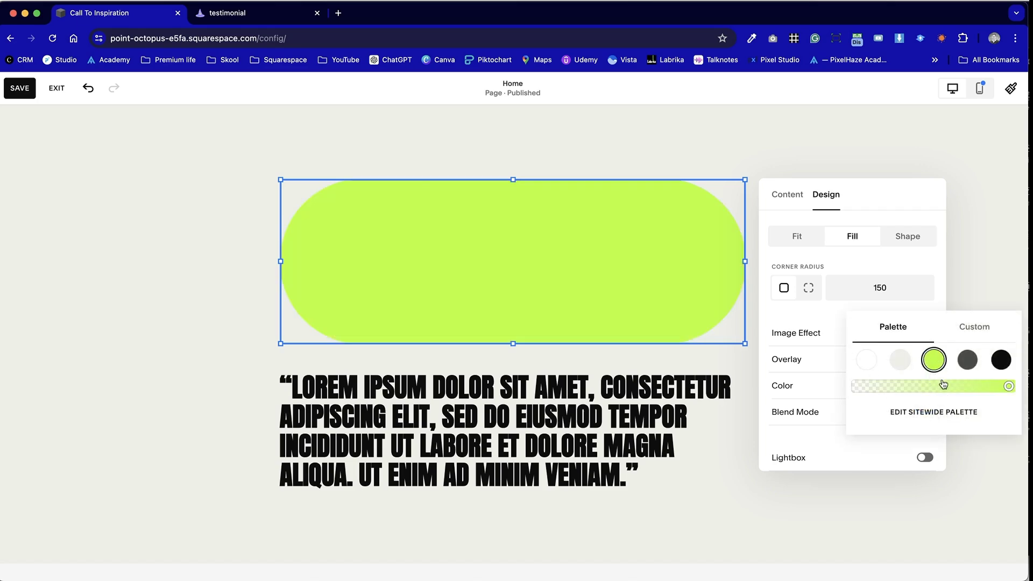
mouse_move(943, 384)
mouse_down()
mouse_move(888, 385)
mouse_move(936, 387)
mouse_up()
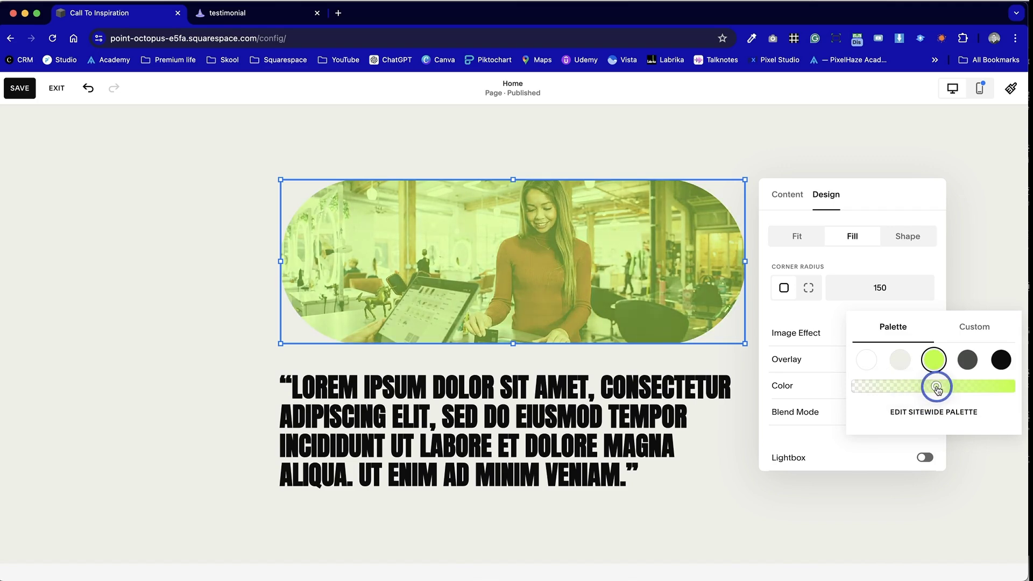
click(926, 265)
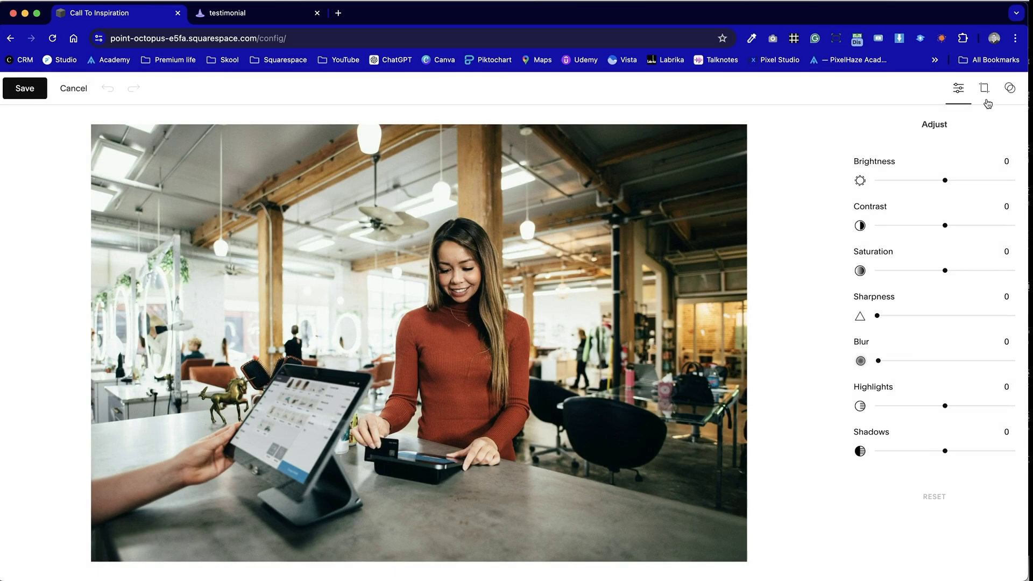
Edit the photo to Saturation -100, Contrast 54, Brightness -50 and save it.
drag(944, 271, 800, 254)
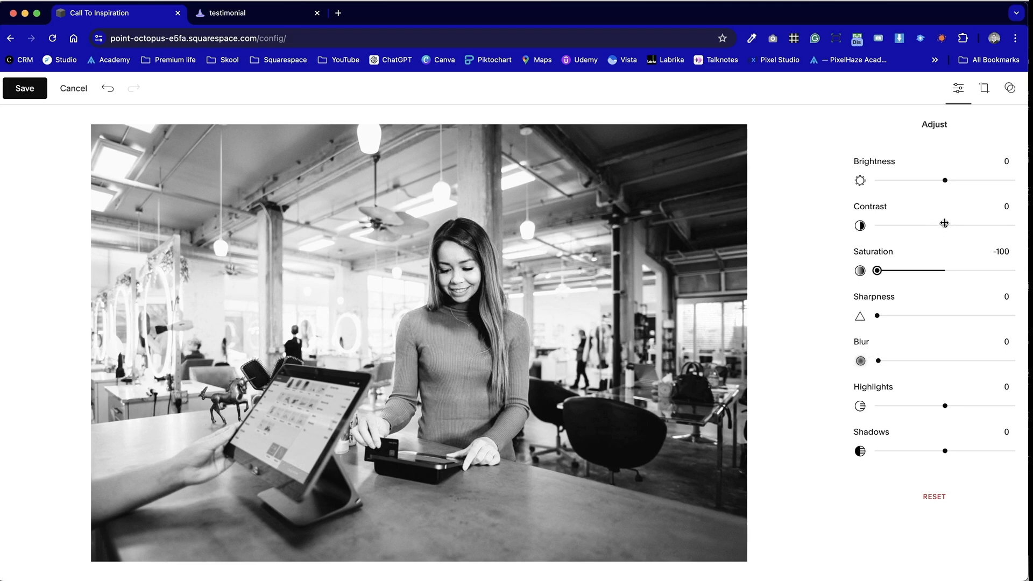
drag(944, 223, 981, 225)
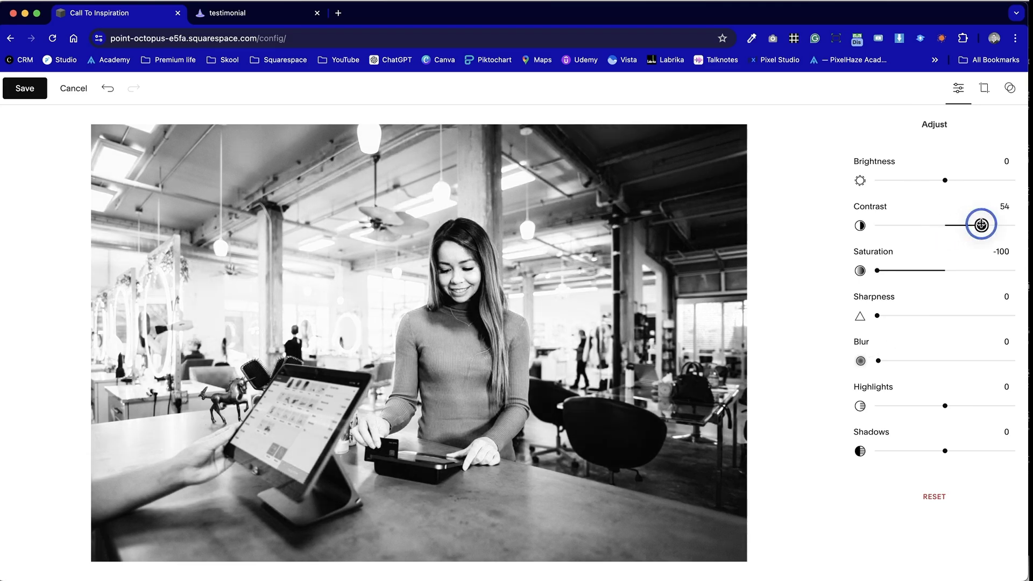
drag(944, 180, 911, 180)
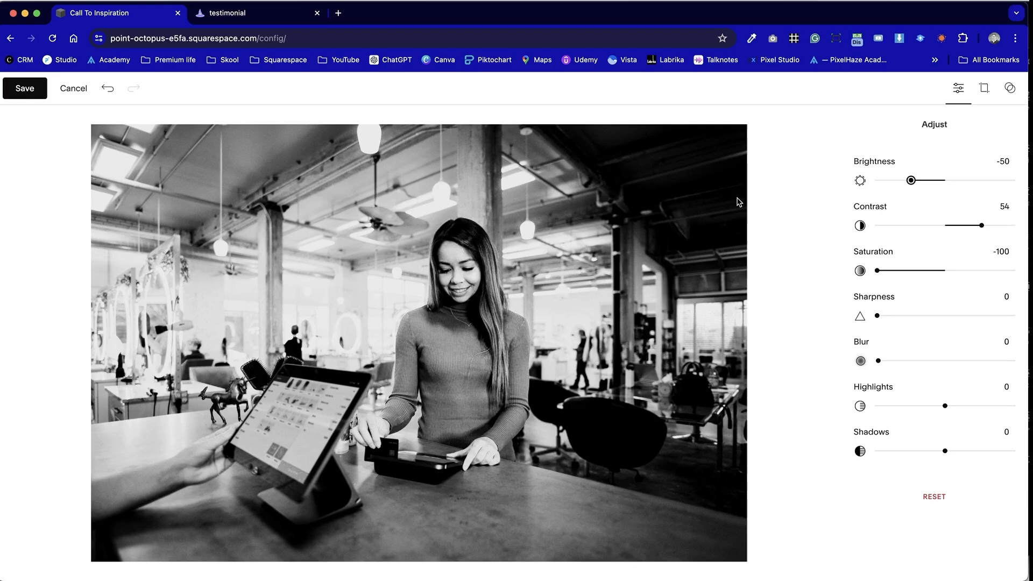
click(25, 88)
click(556, 353)
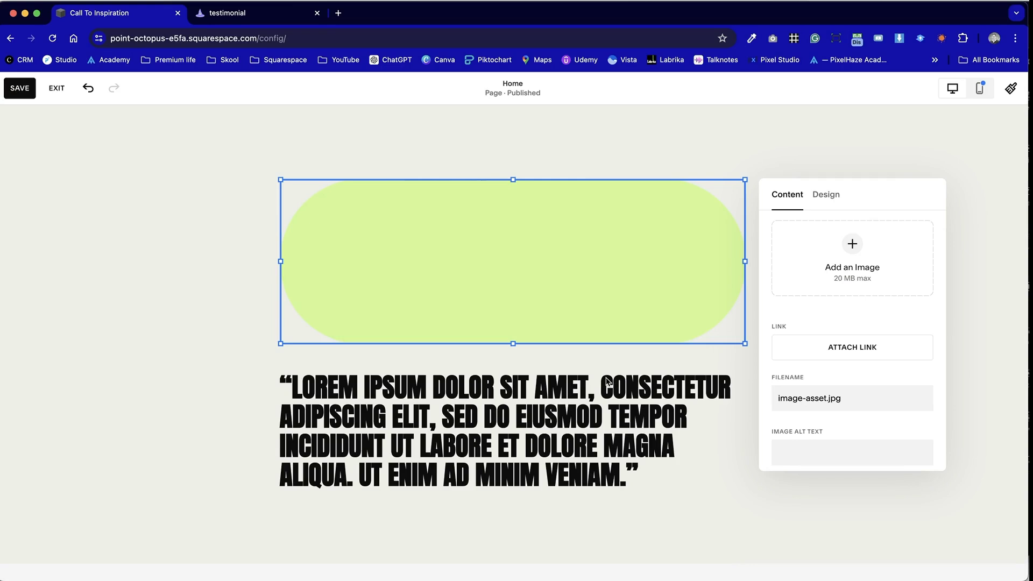
Readjust the lime overlay's opacity, then deselect and view the reference page.
click(826, 216)
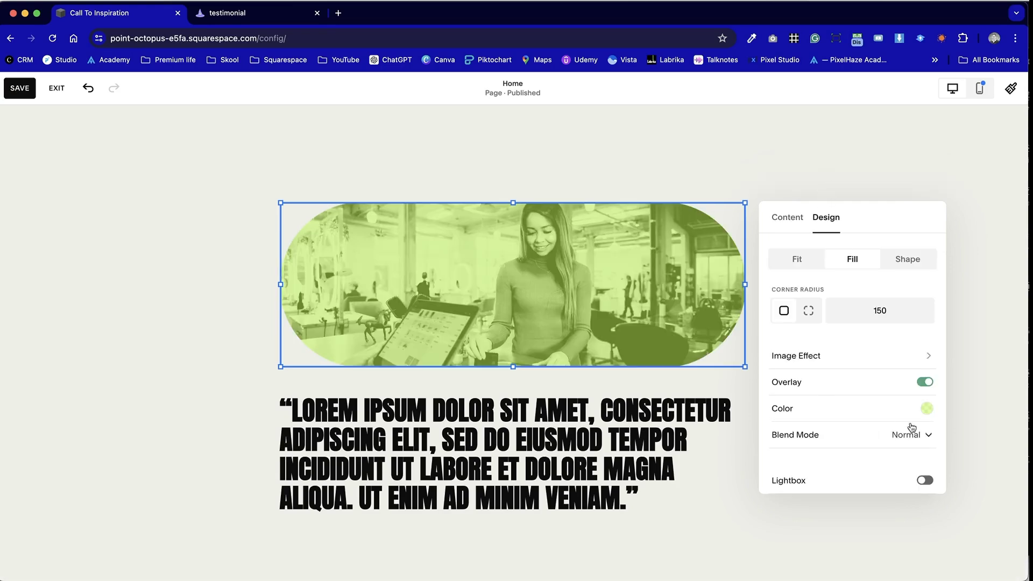
scroll(928, 415, down, 1)
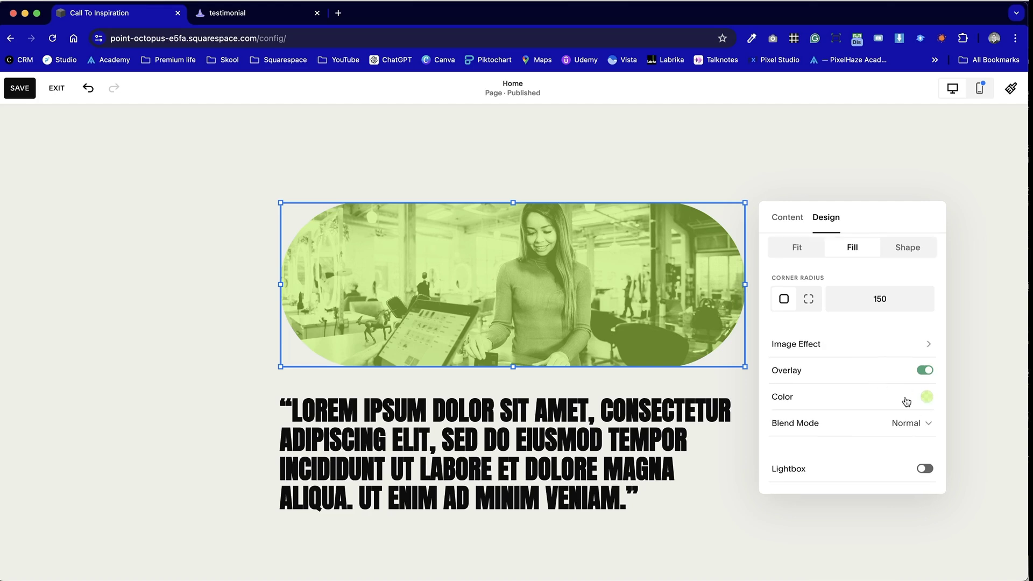
click(906, 398)
drag(904, 396, 912, 399)
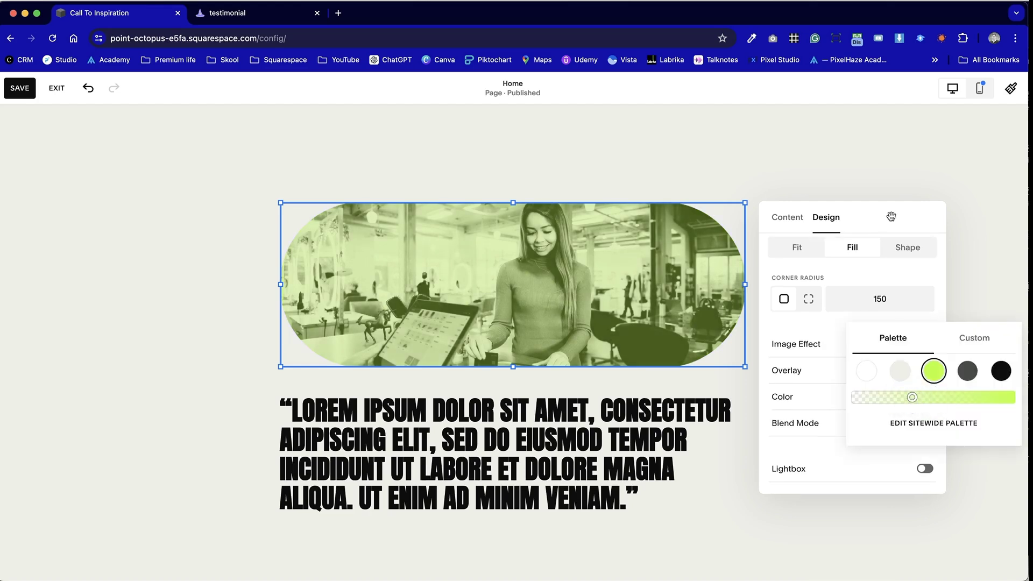
click(869, 163)
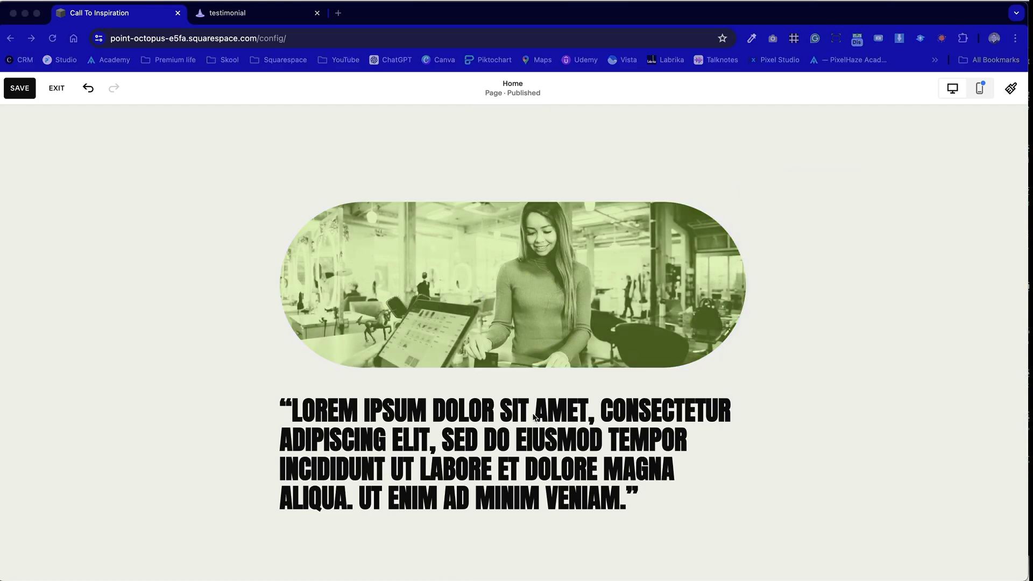
click(238, 15)
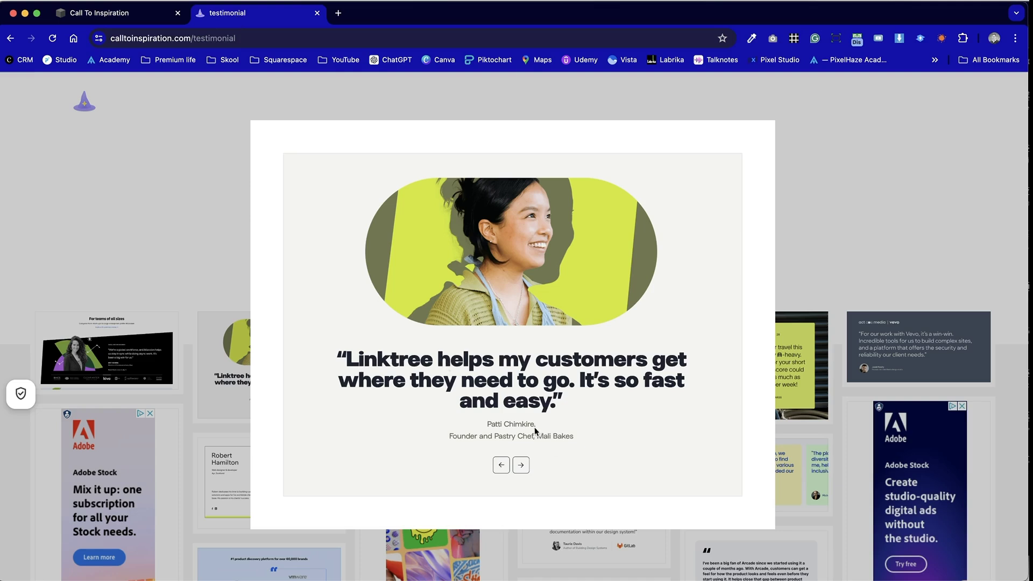
Add a text block with the customer's name and 'Founder, Business Name' on the next line.
click(121, 15)
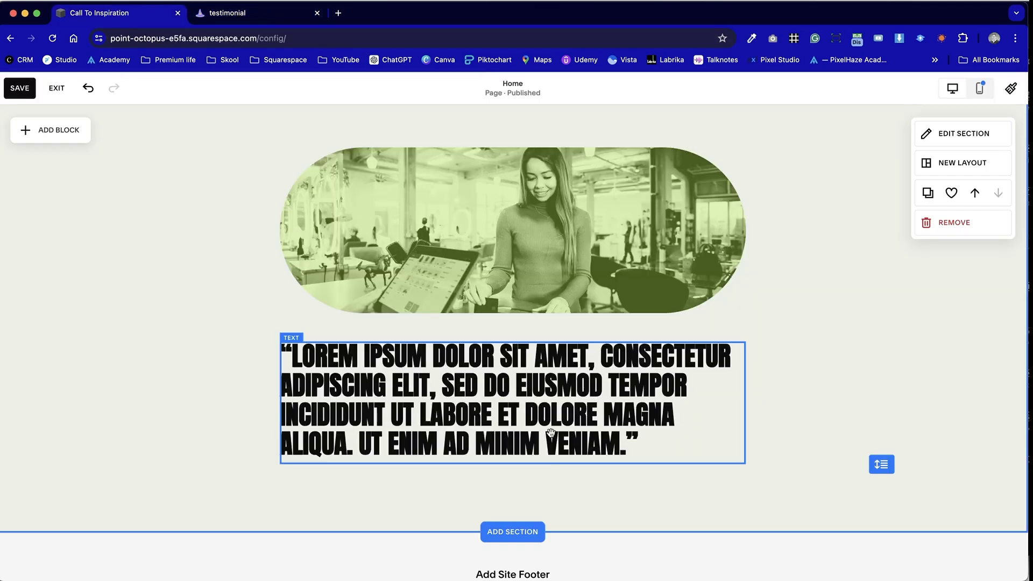
click(59, 132)
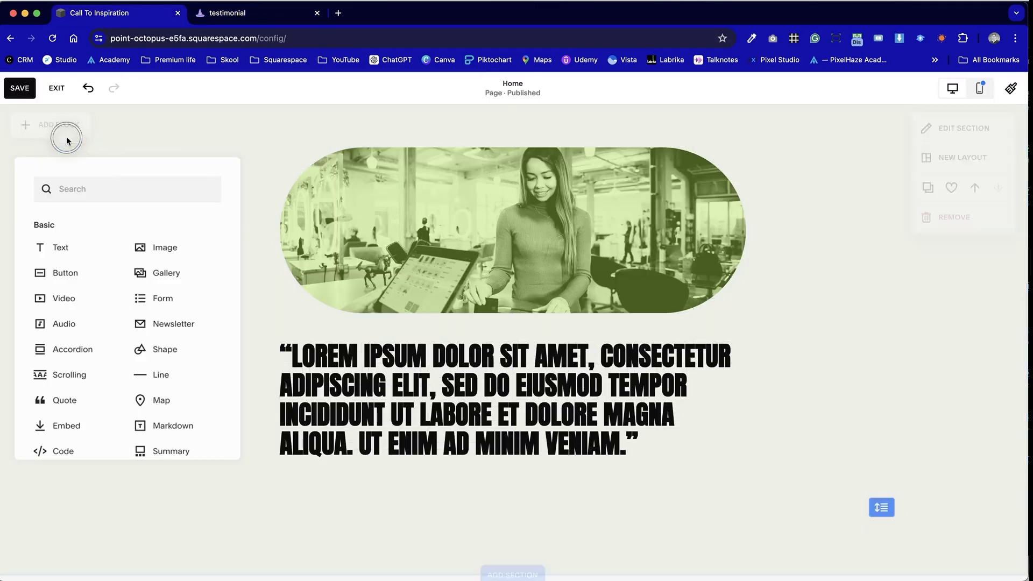
click(54, 244)
click(198, 243)
text(Rita Jones)
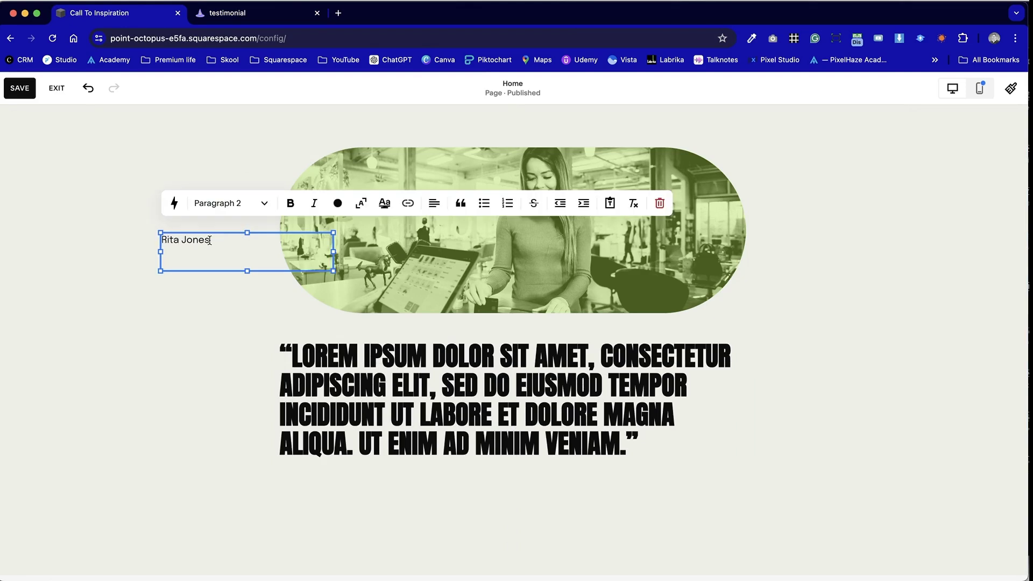
key(ctrl+Tab)
key(ctrl+Tab)
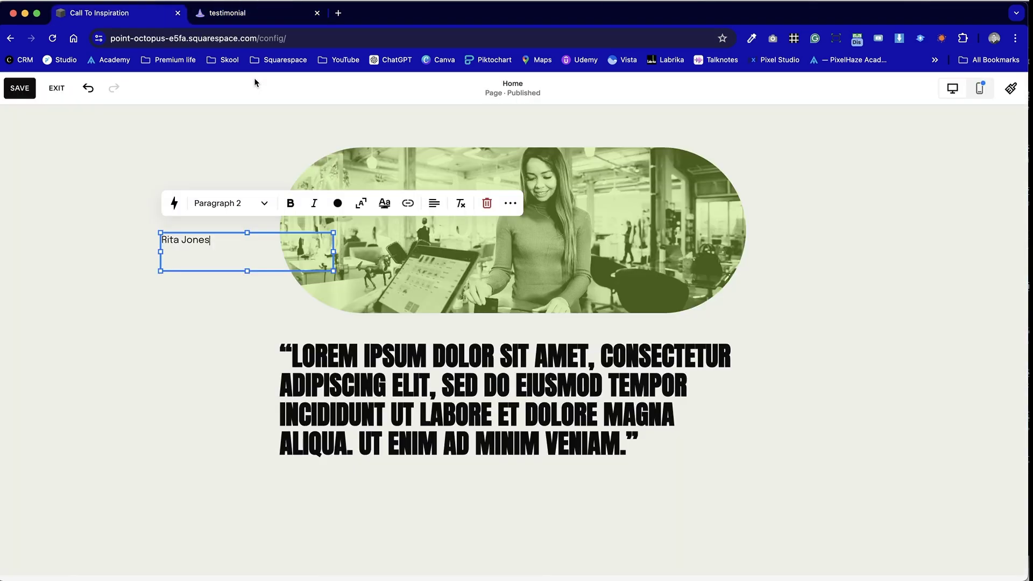
key(Return)
text(Founder, Business Name)
Move the name-and-title block beneath the quote.
click(143, 257)
click(199, 250)
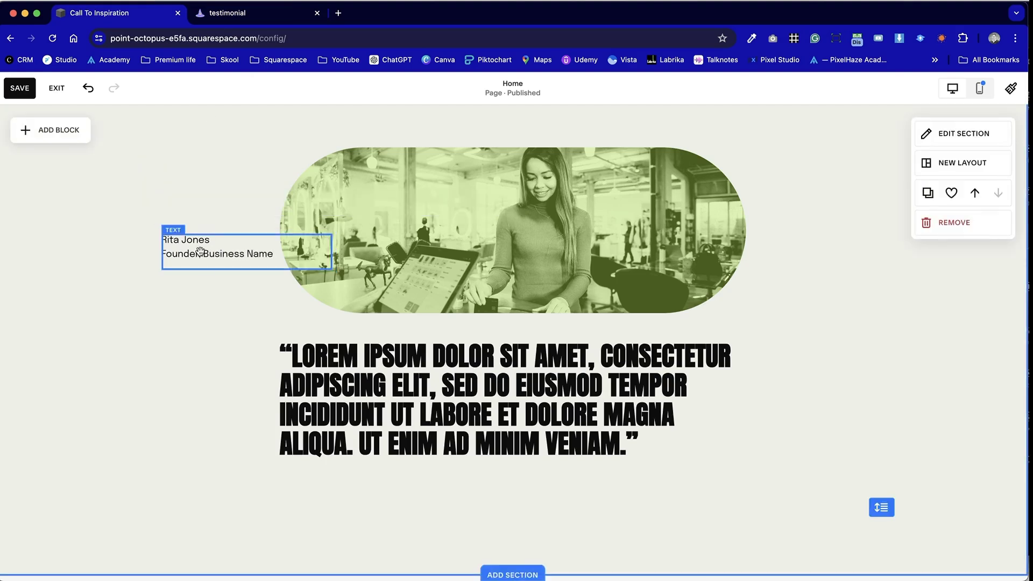
drag(199, 249, 457, 393)
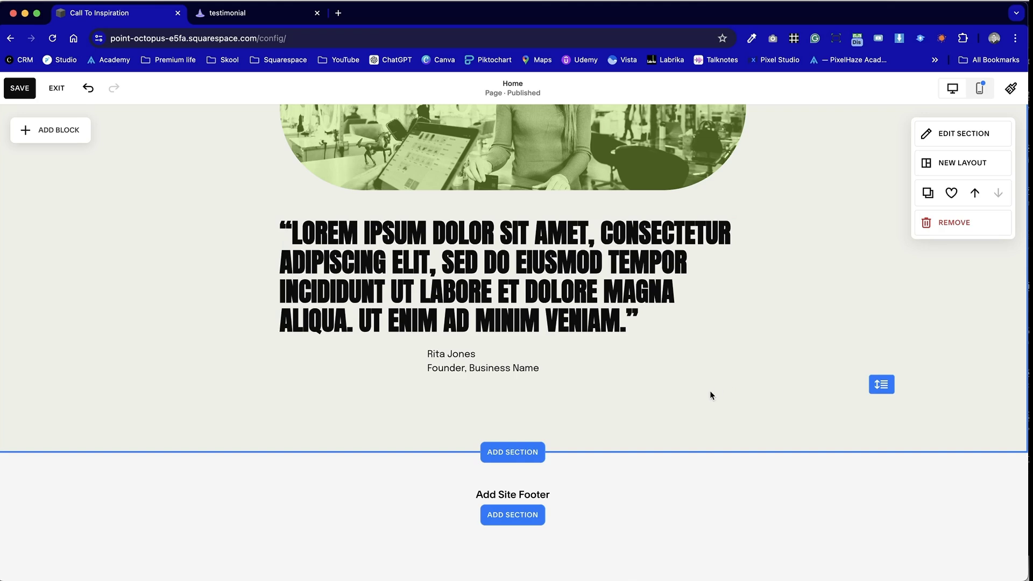
key(ctrl+Tab)
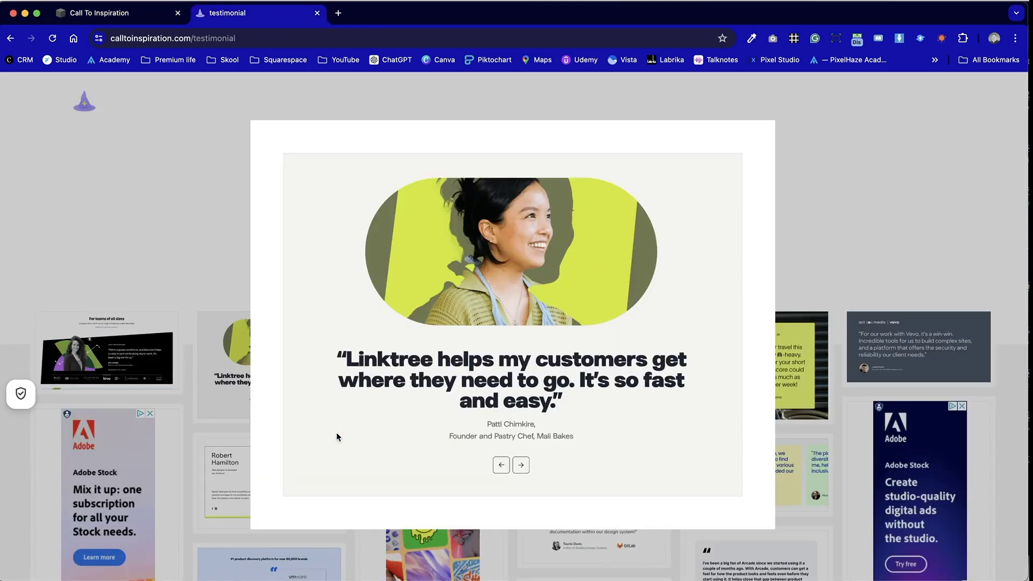
key(ctrl+shift+Tab)
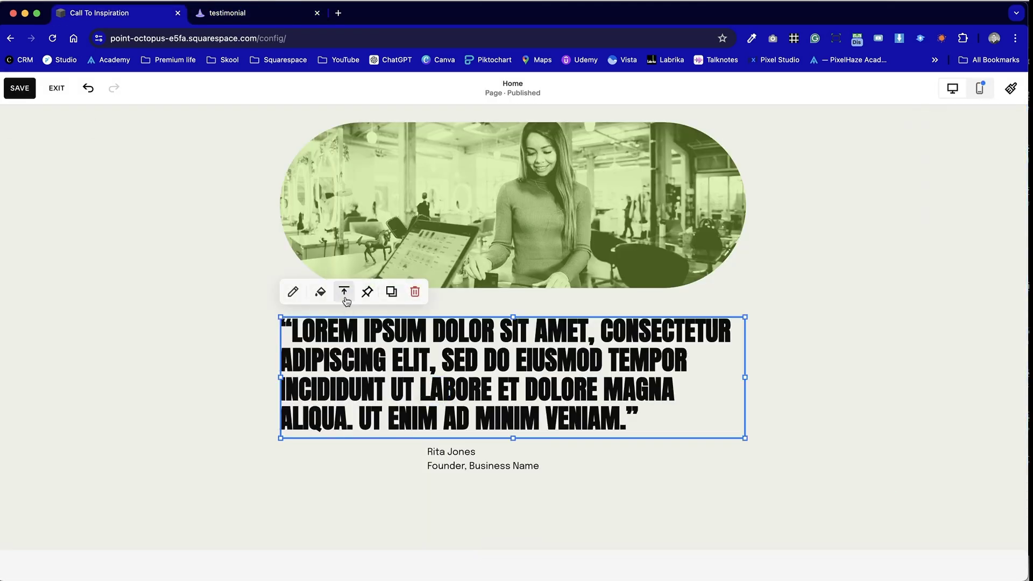
Centre-align the quote text.
click(360, 343)
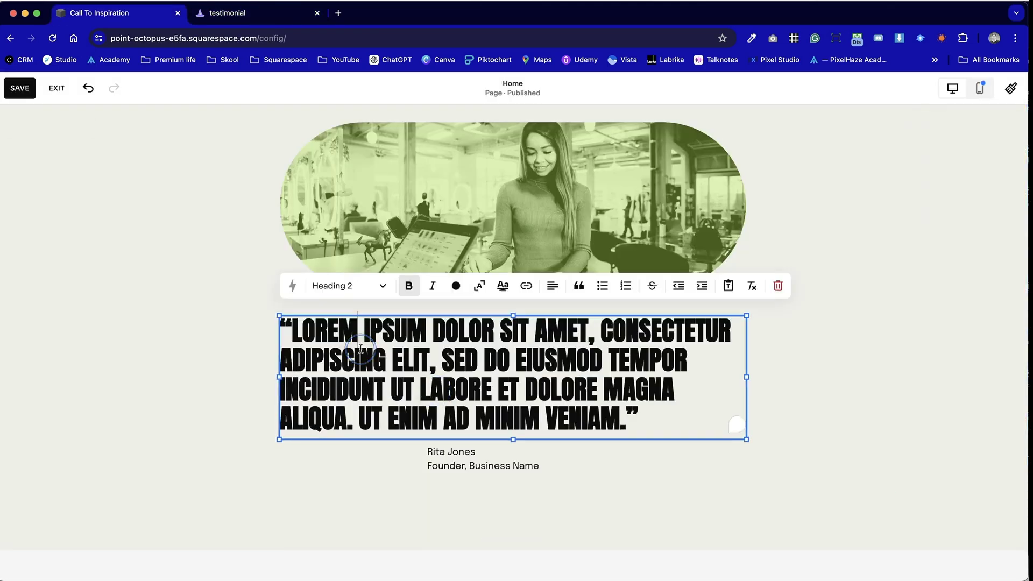
click(553, 285)
click(540, 314)
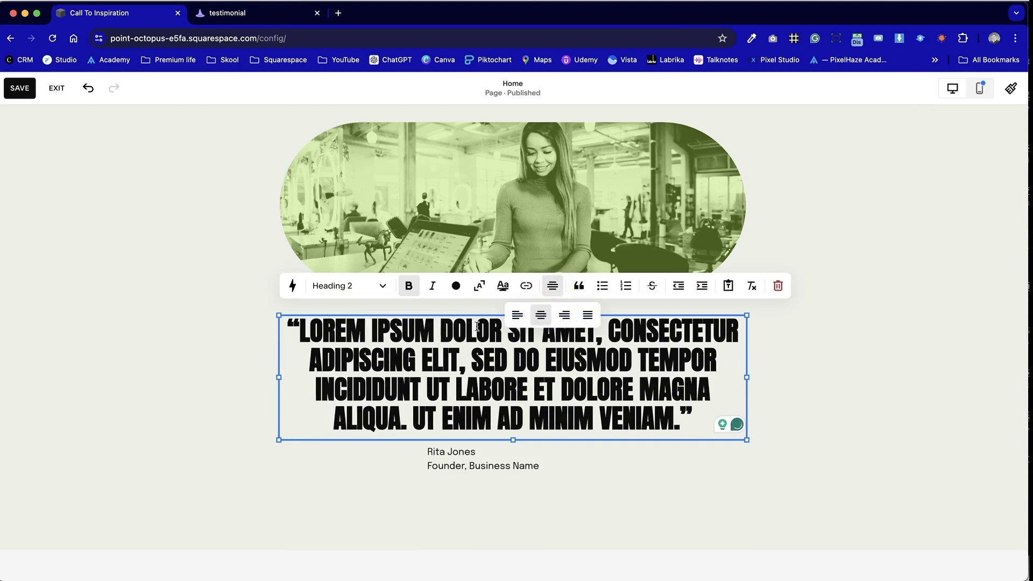
click(745, 409)
Centre-align the name-and-title caption.
click(473, 463)
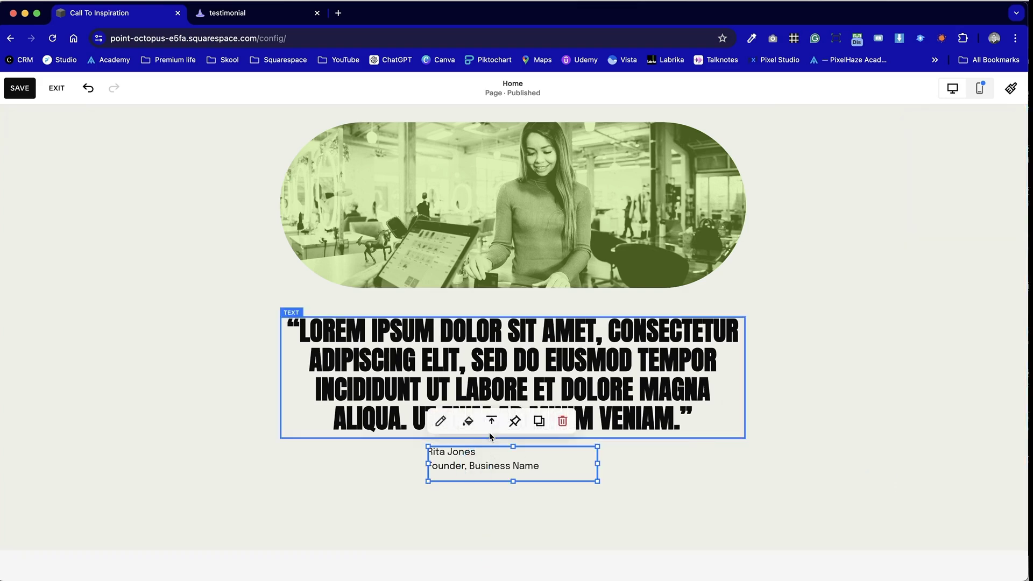
click(486, 467)
click(713, 424)
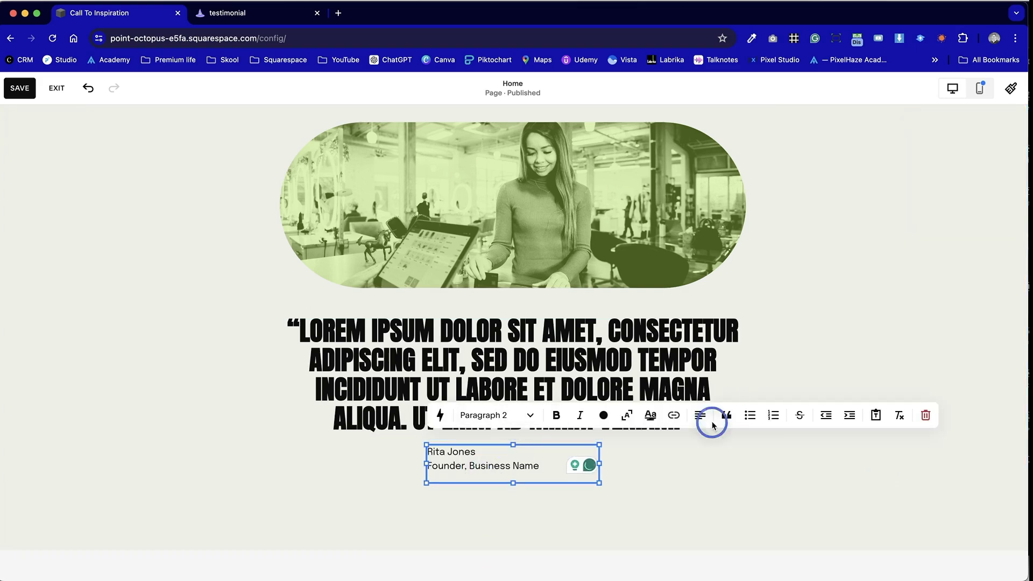
click(687, 442)
click(775, 403)
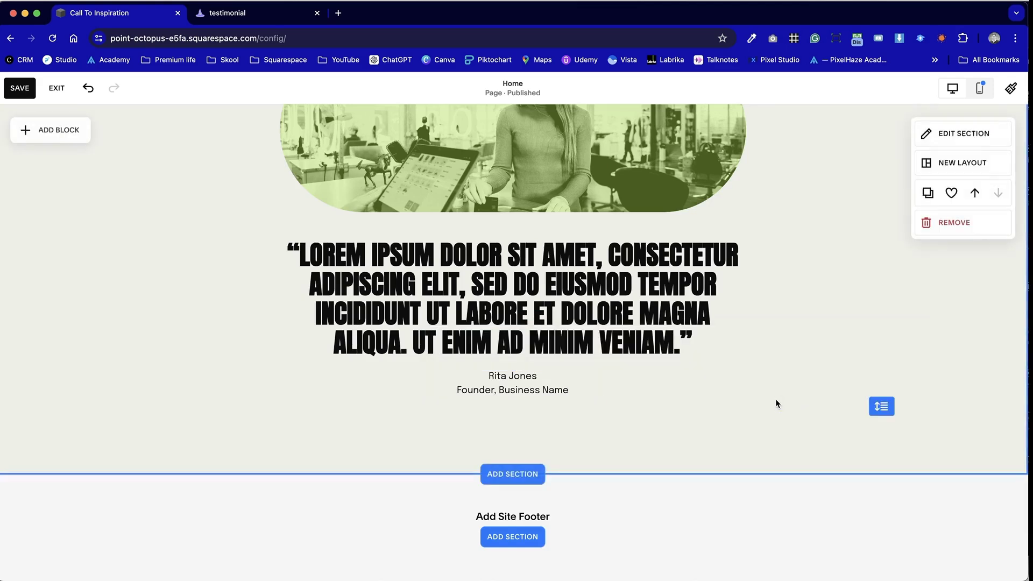
scroll(772, 388, up, 3)
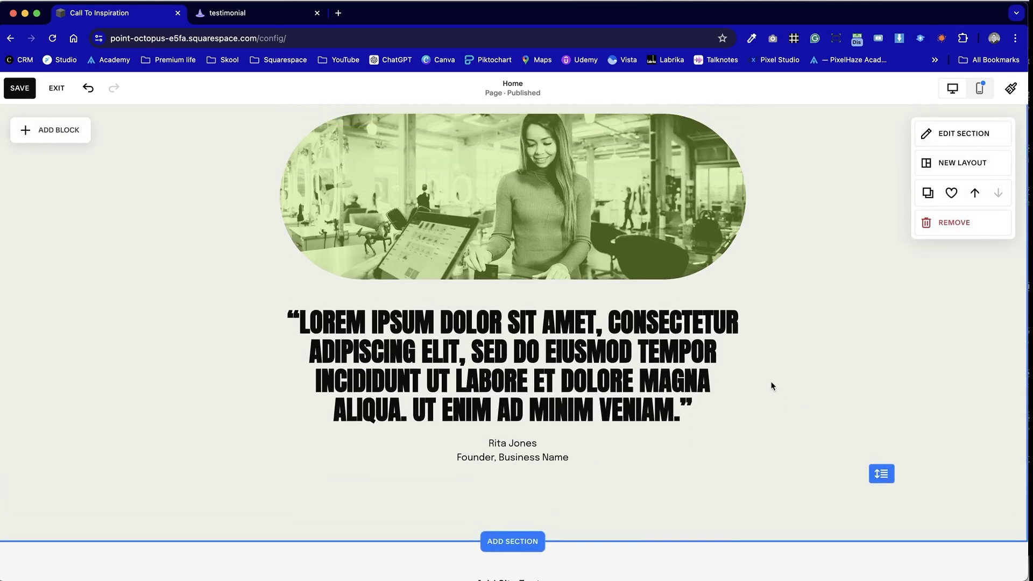
scroll(887, 361, up, 3)
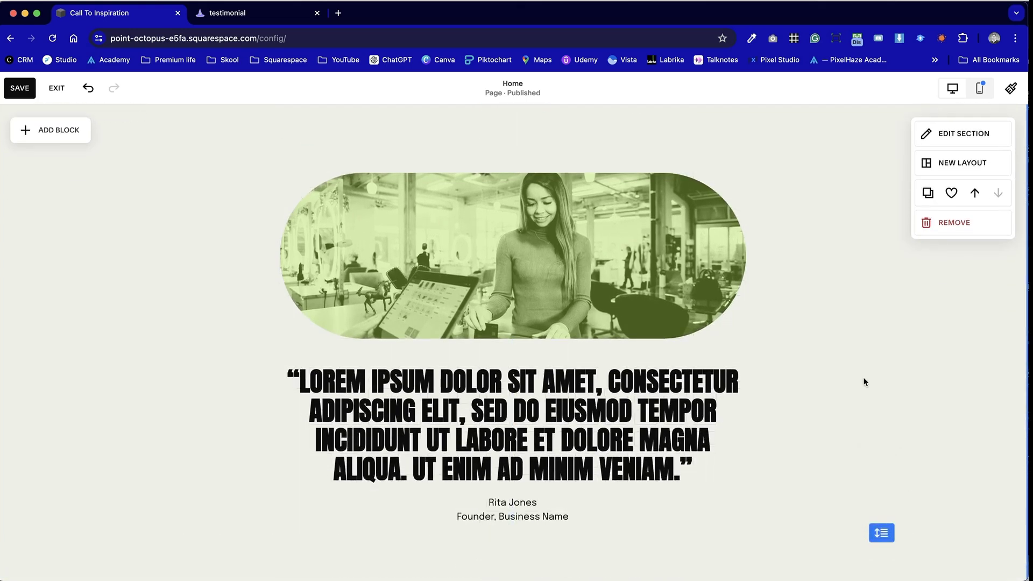
scroll(864, 380, up, 5)
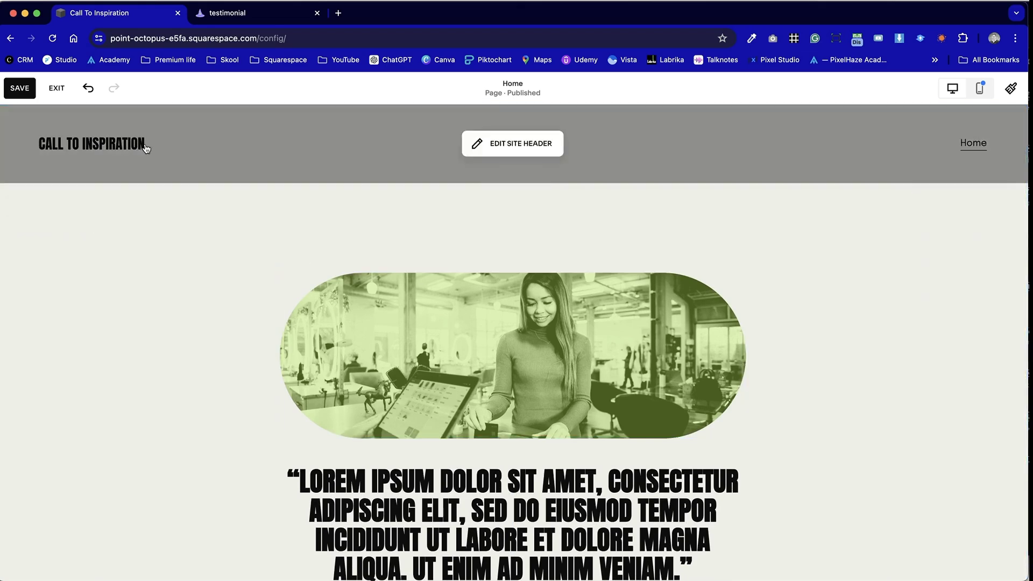
Insert a blank section above the photo section and drag its height much shorter.
click(516, 183)
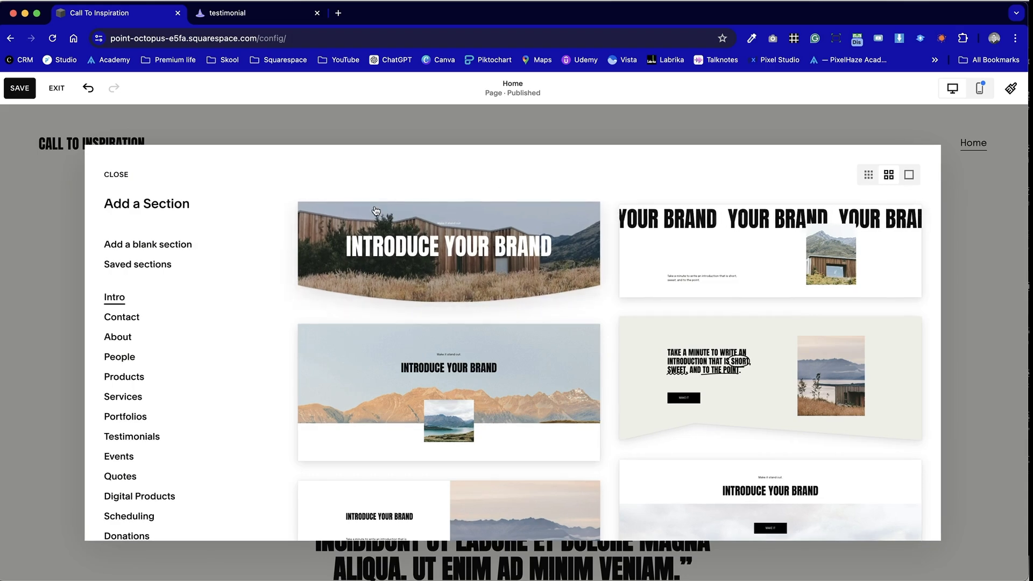
click(173, 244)
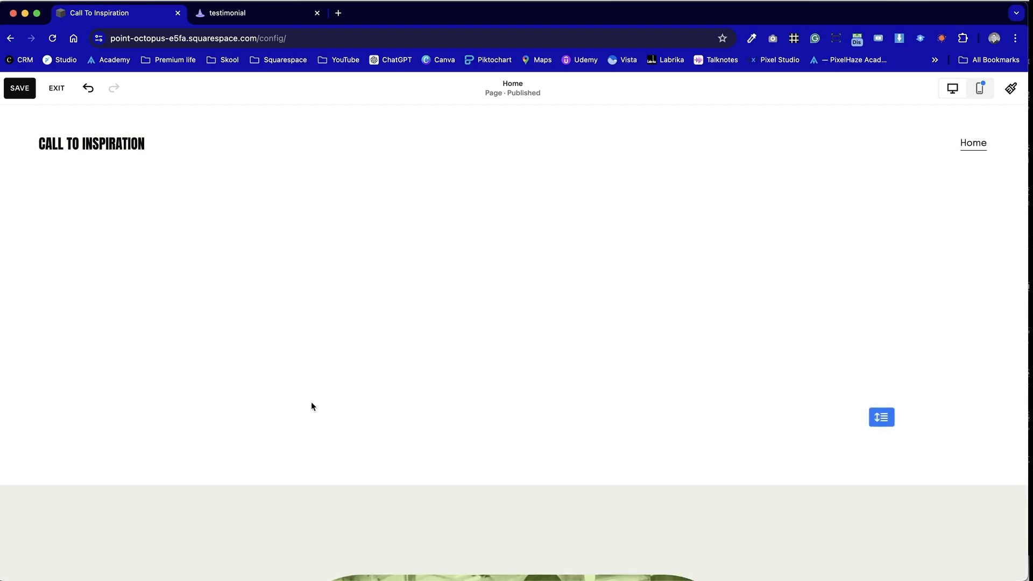
drag(893, 423, 880, 188)
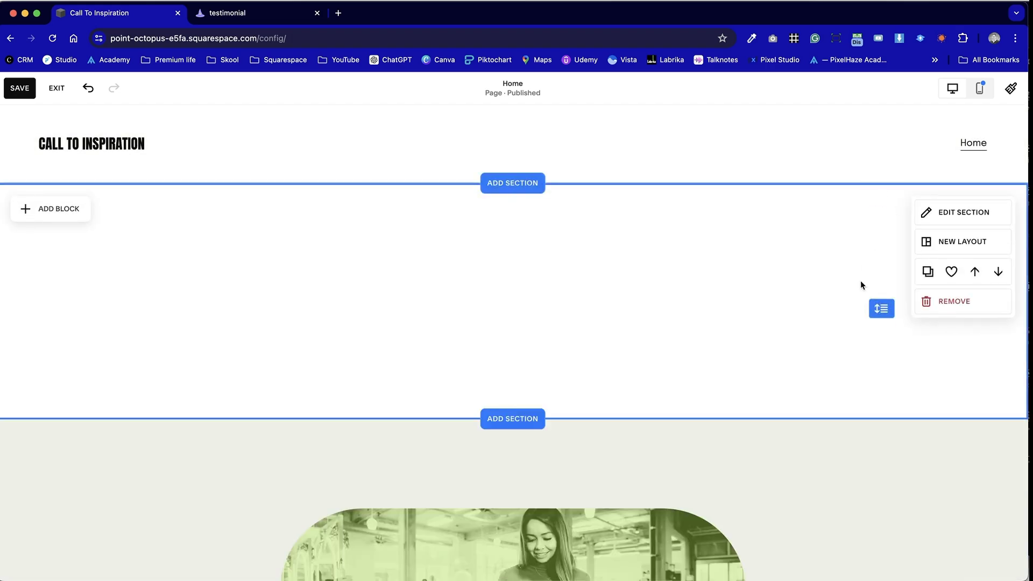
scroll(812, 373, down, 6)
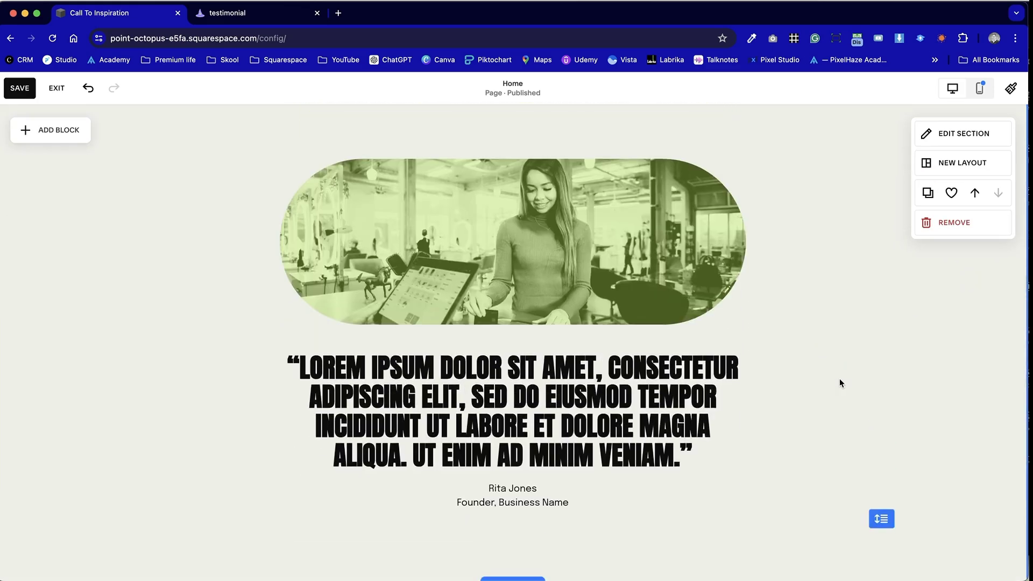
Narrow the pill photo and centre it above the quote, checking against the reference testimonial.
key(ctrl+Tab)
key(ctrl+shift+Tab)
click(548, 273)
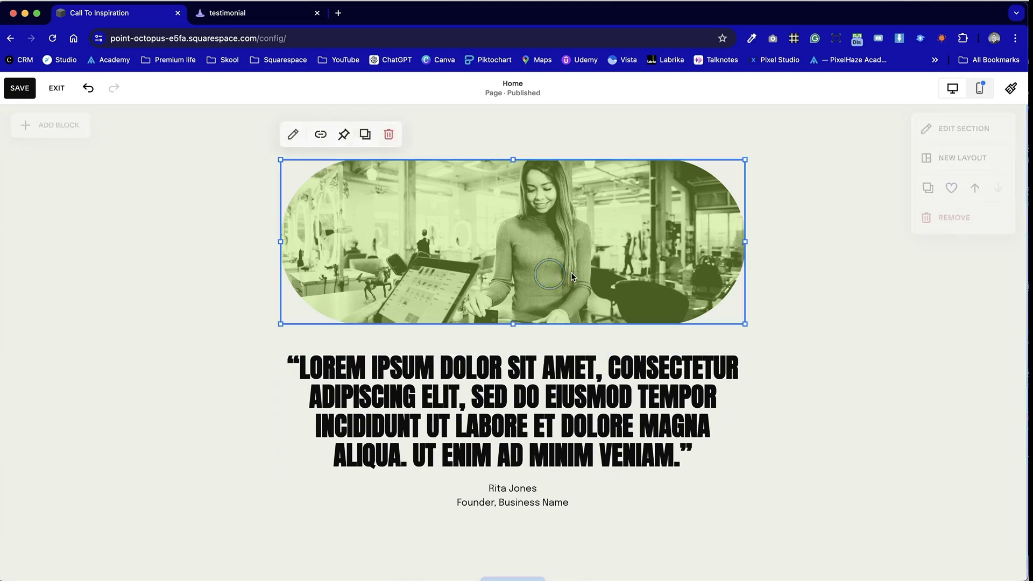
drag(742, 240, 591, 240)
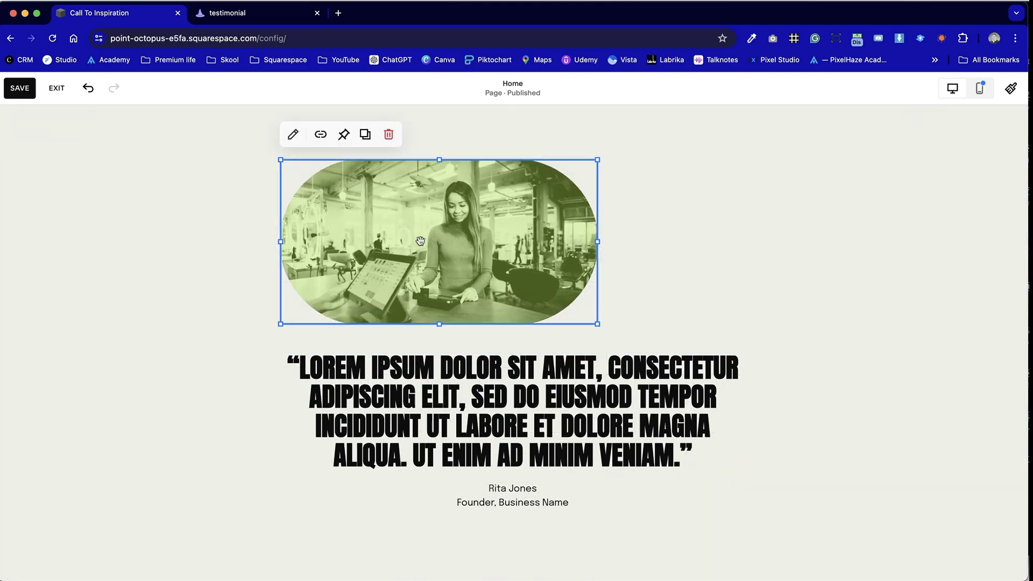
drag(421, 241, 497, 241)
click(799, 273)
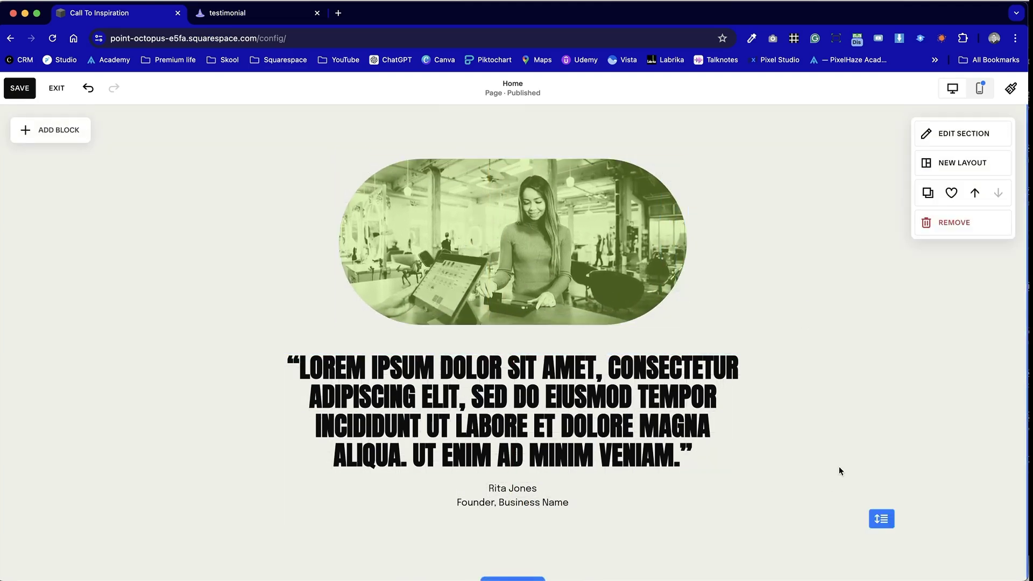
key(ctrl+Tab)
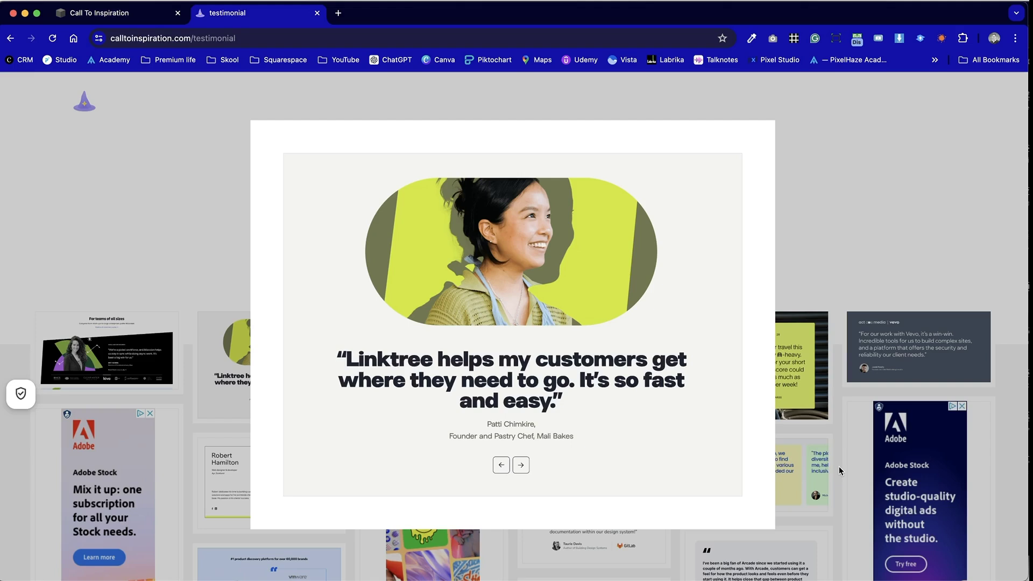
key(ctrl+shift+Tab)
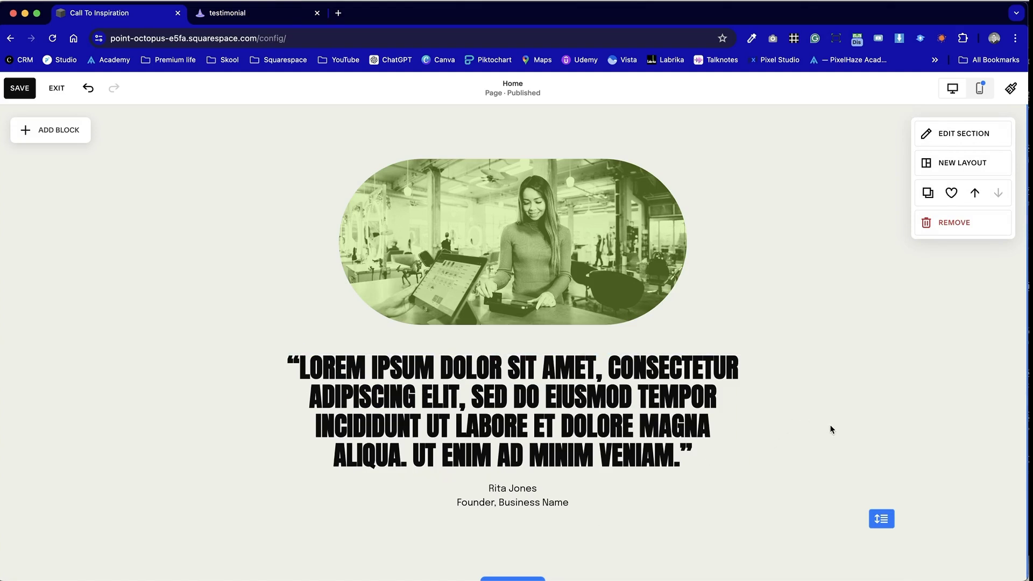
scroll(831, 429, up, 2)
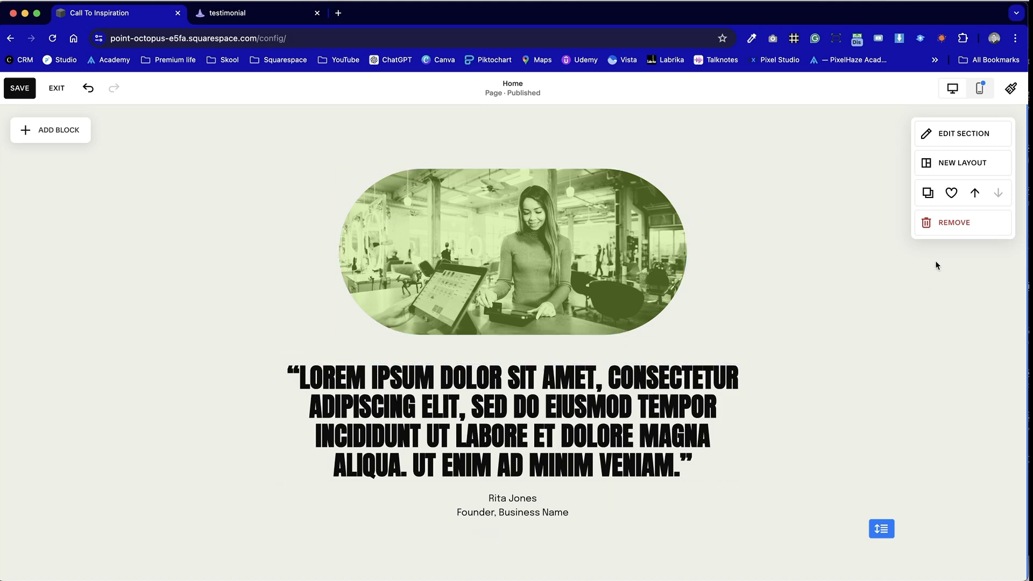
key(ctrl+Tab)
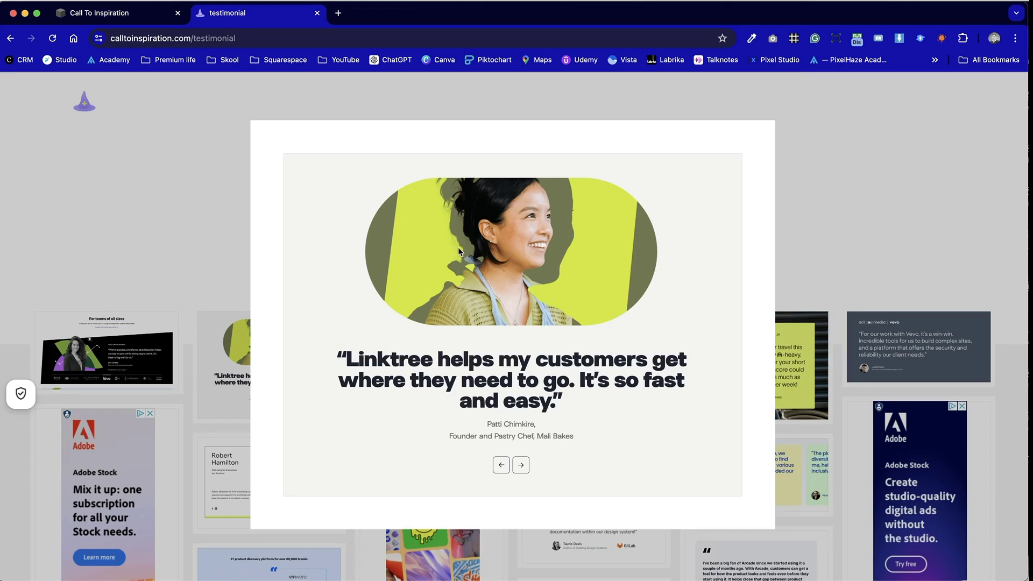
key(ctrl+shift+Tab)
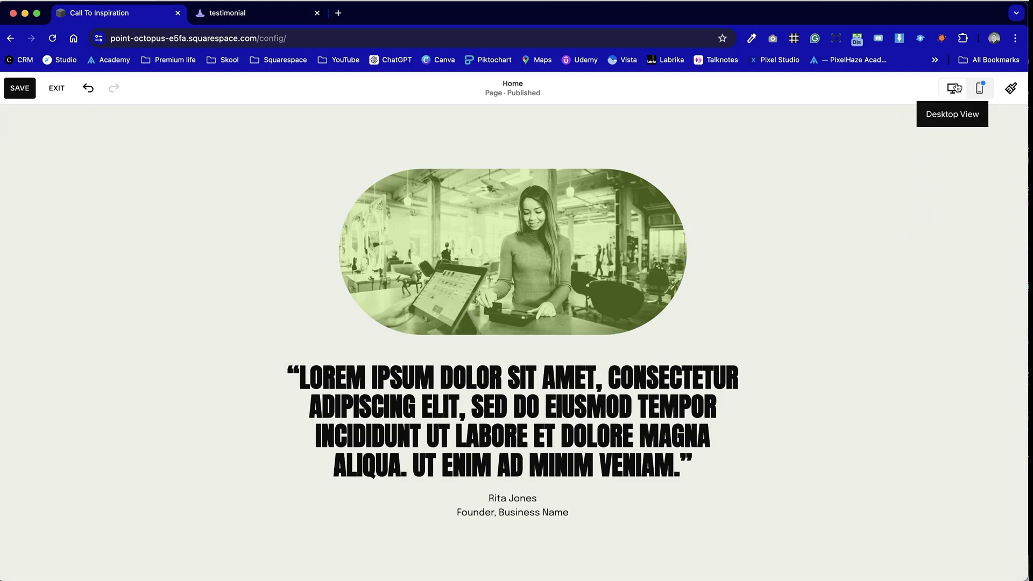
In mobile view, add bottom spacing, lower the quote, and keep the name block below it.
click(980, 87)
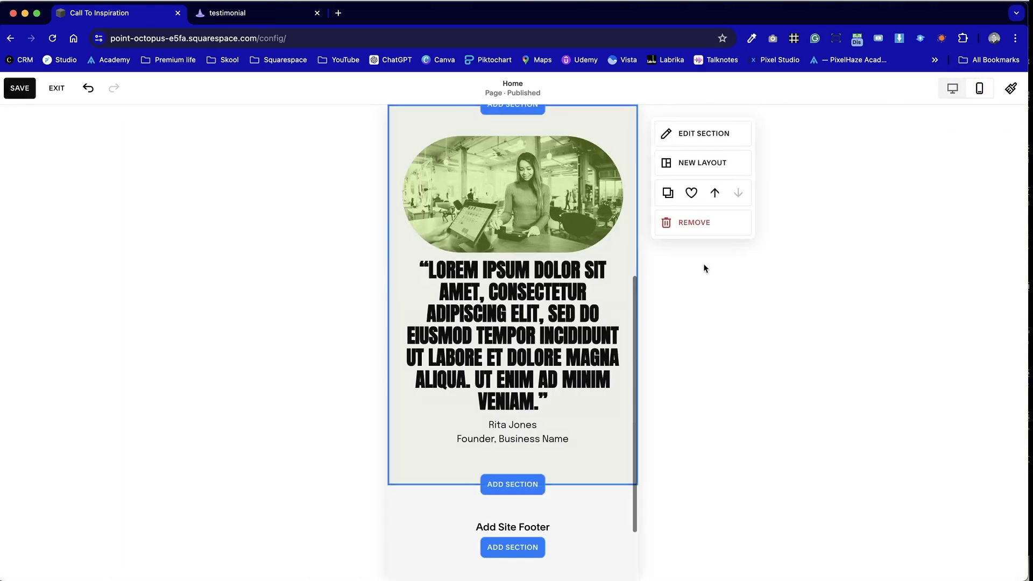
drag(595, 452, 593, 493)
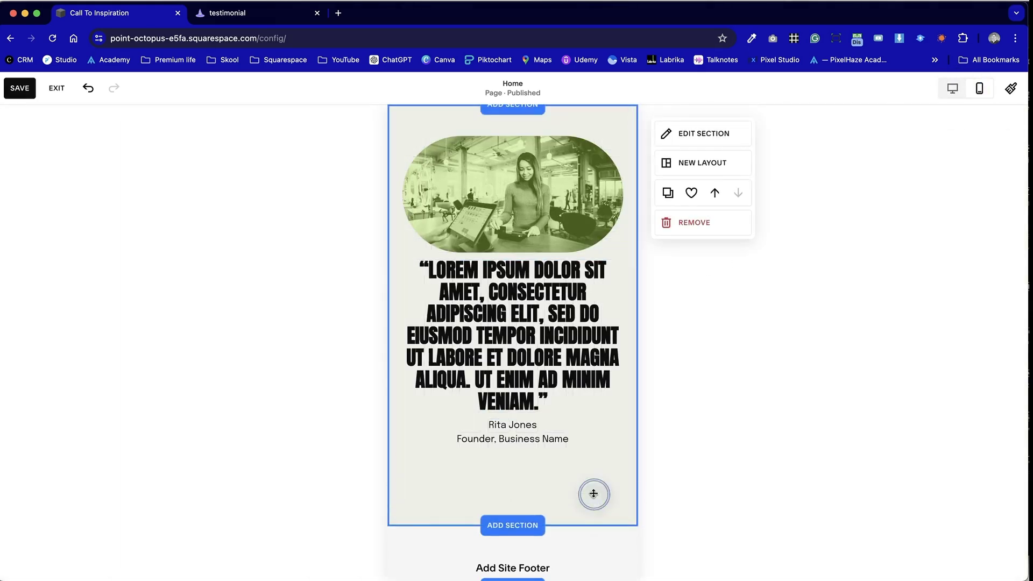
click(532, 433)
drag(536, 343, 538, 359)
click(525, 464)
drag(524, 464, 525, 473)
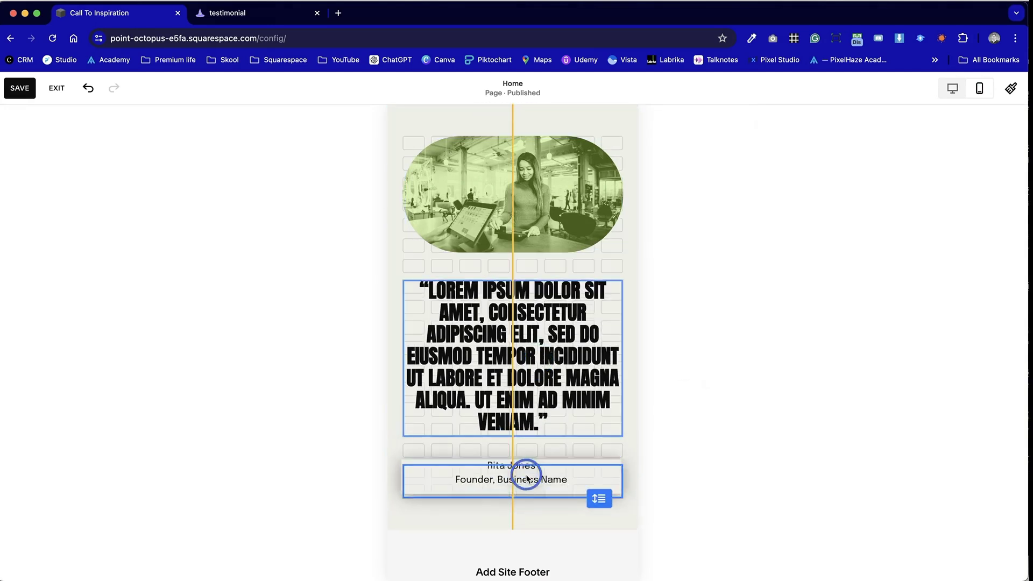
click(759, 457)
click(783, 456)
click(362, 323)
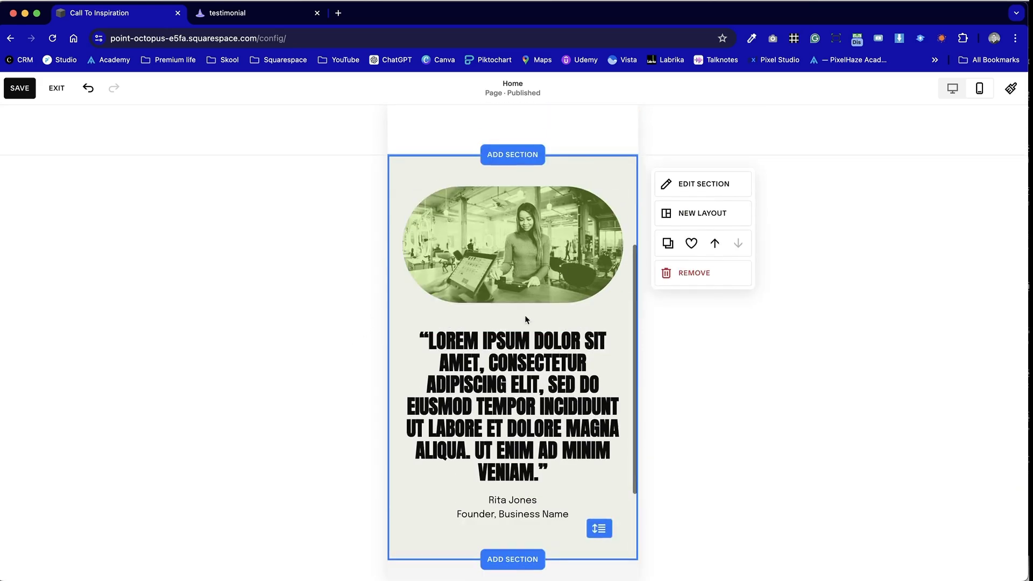
click(953, 88)
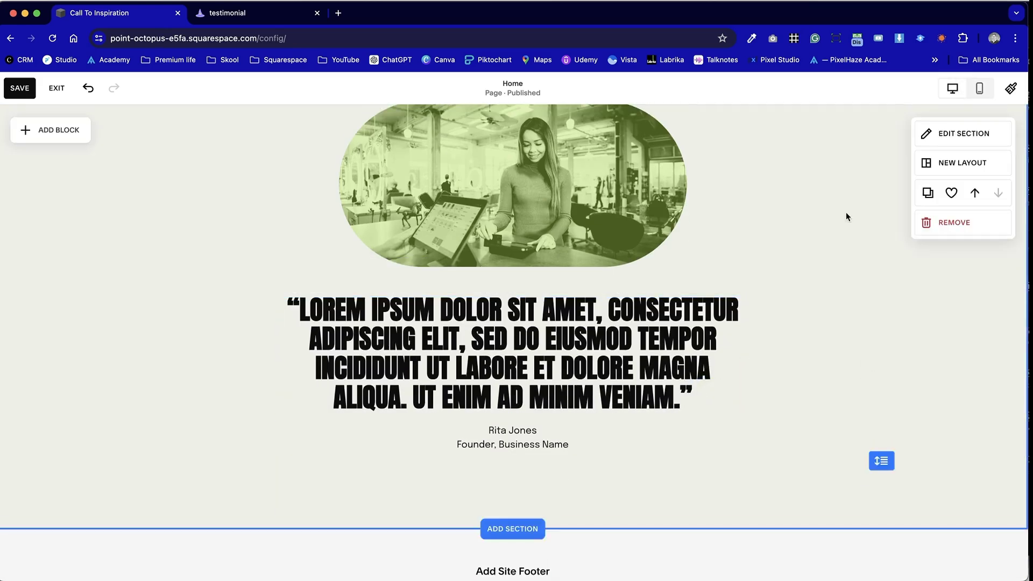
Recheck the mobile order with the name below the quote, return to desktop, and save.
click(982, 87)
click(595, 417)
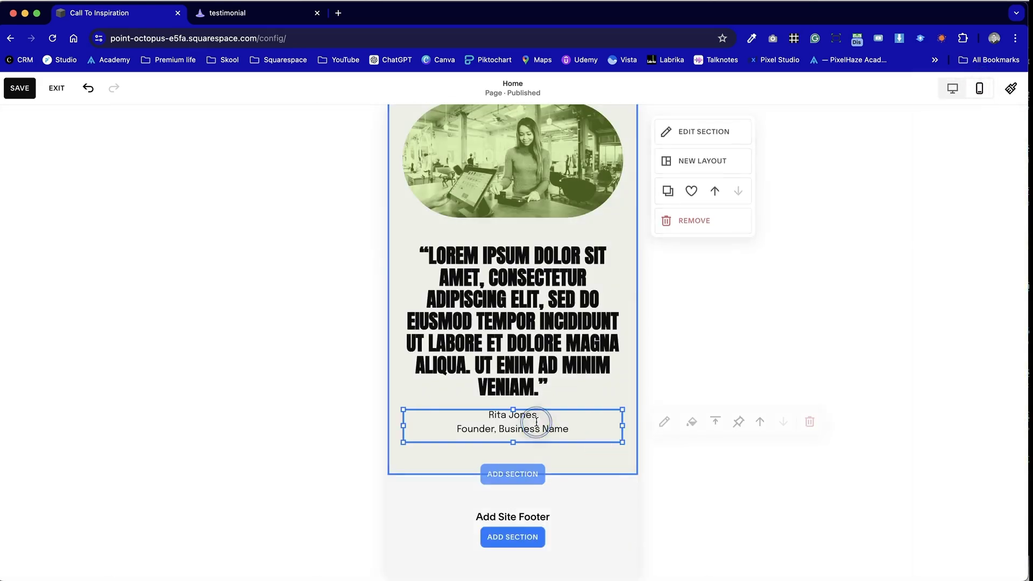
click(760, 421)
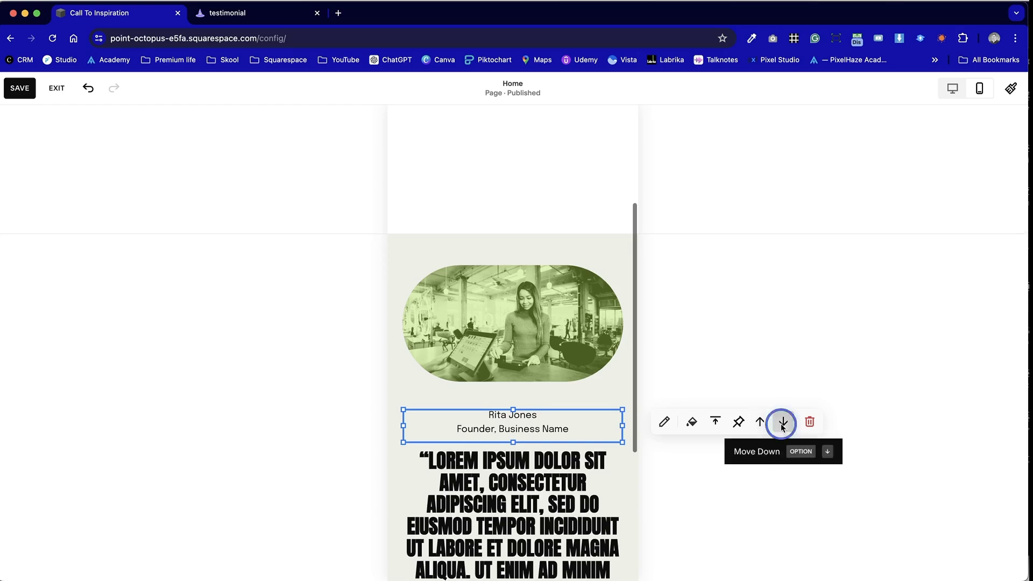
click(783, 422)
click(762, 326)
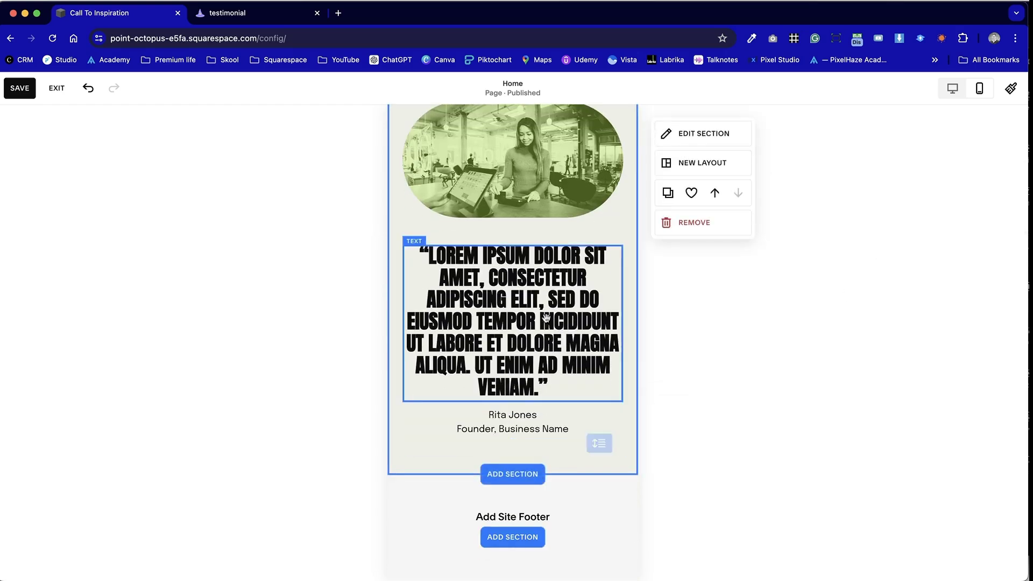
click(952, 88)
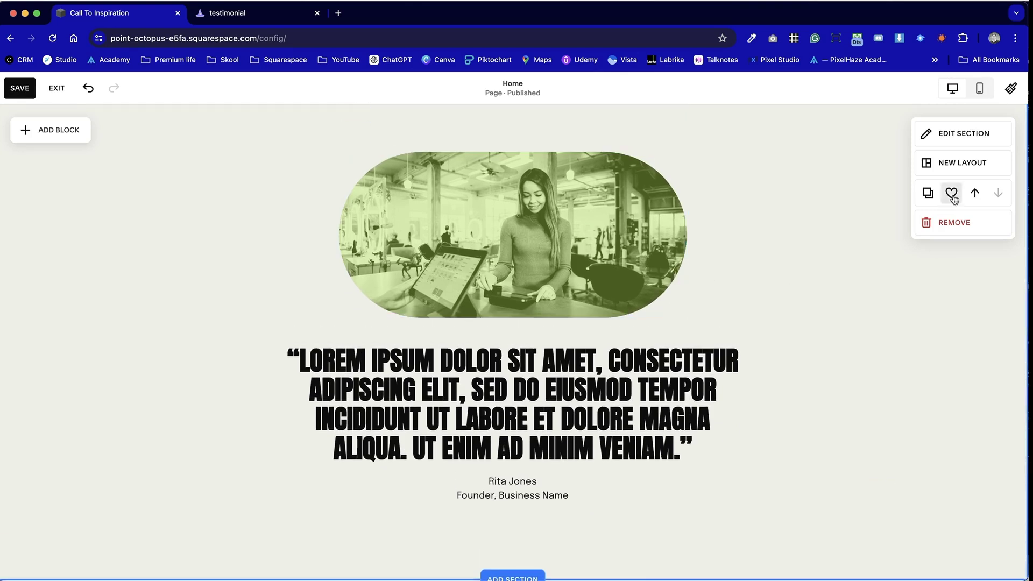
click(15, 90)
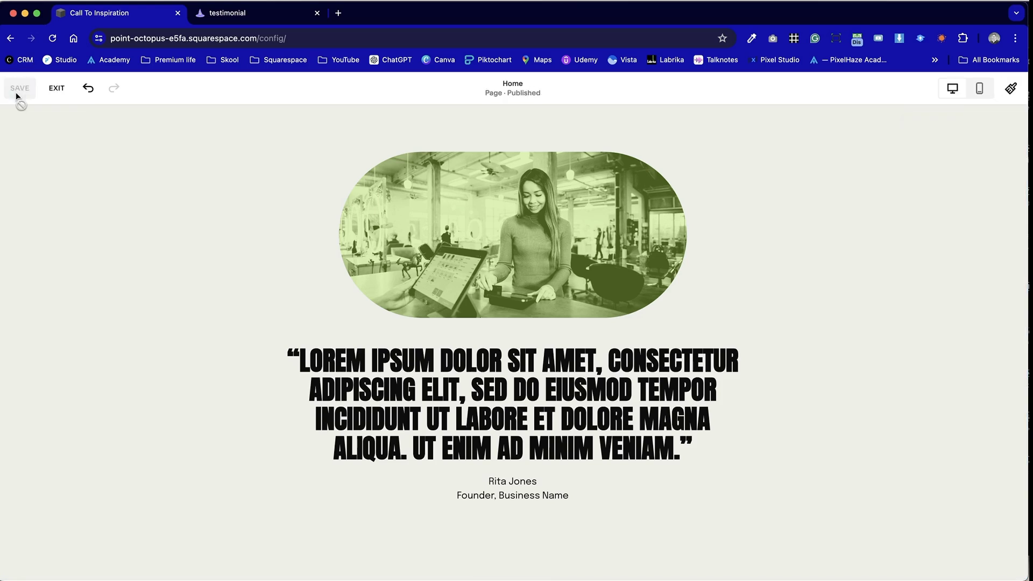
Apply the Epilogue · Poppins font pack in Site Styles after briefly trying Manrope · Poppins.
click(1010, 88)
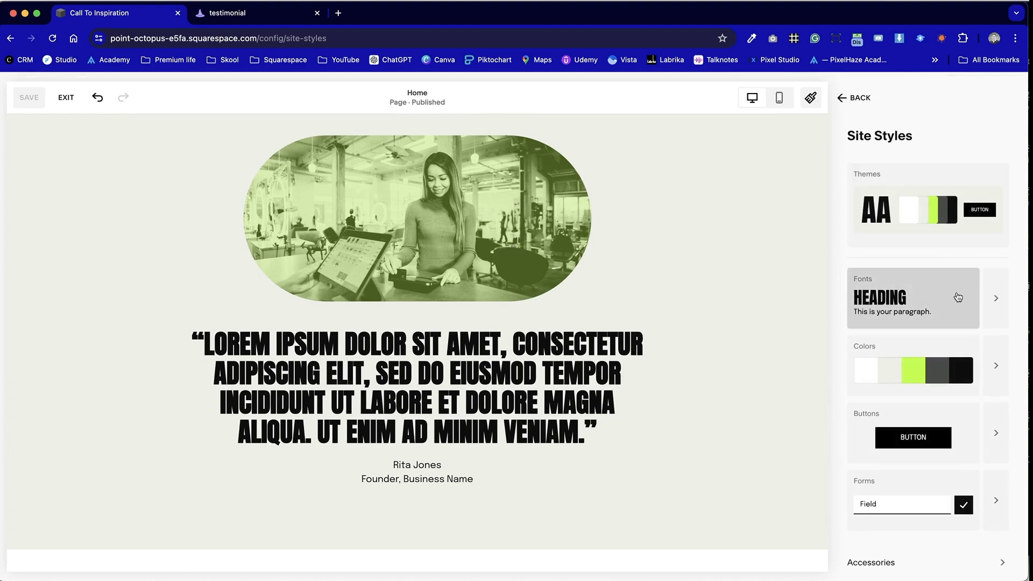
click(994, 299)
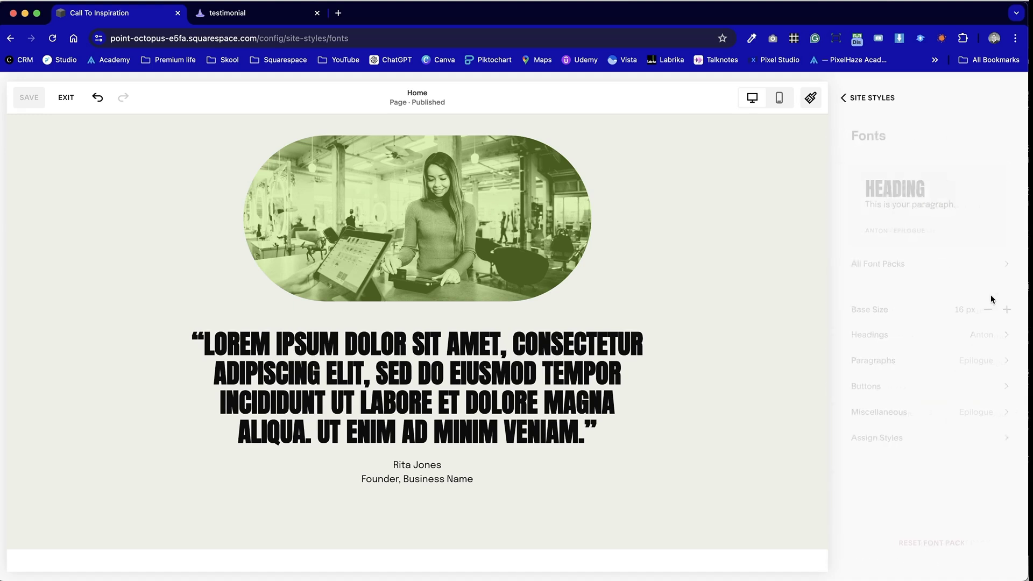
click(991, 268)
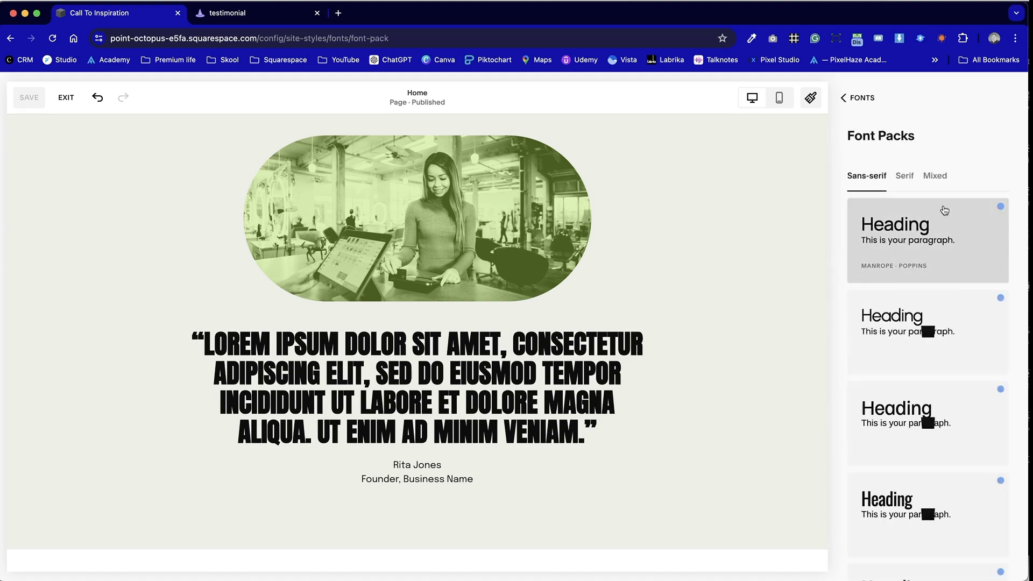
click(936, 221)
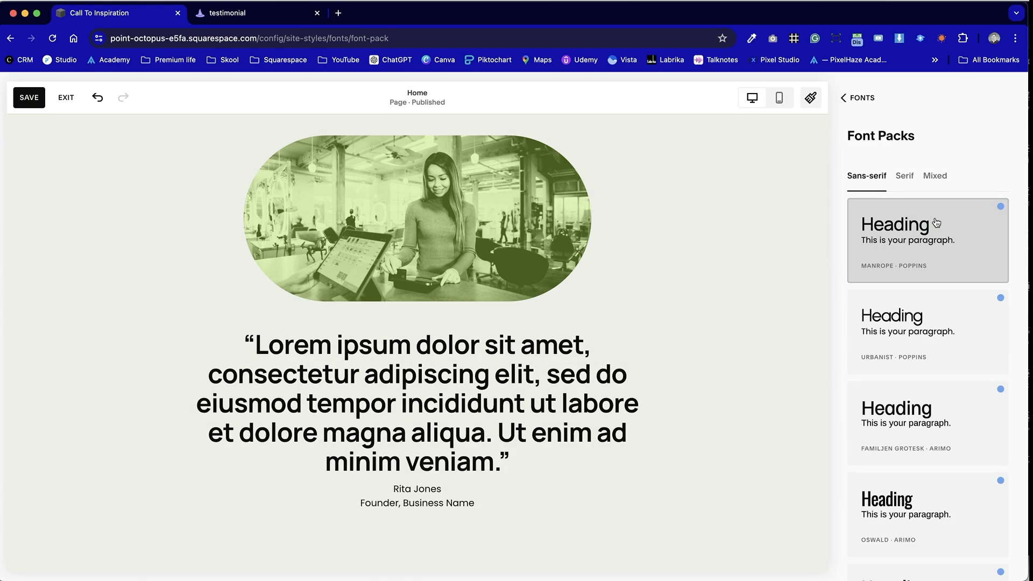
scroll(882, 376, down, 4)
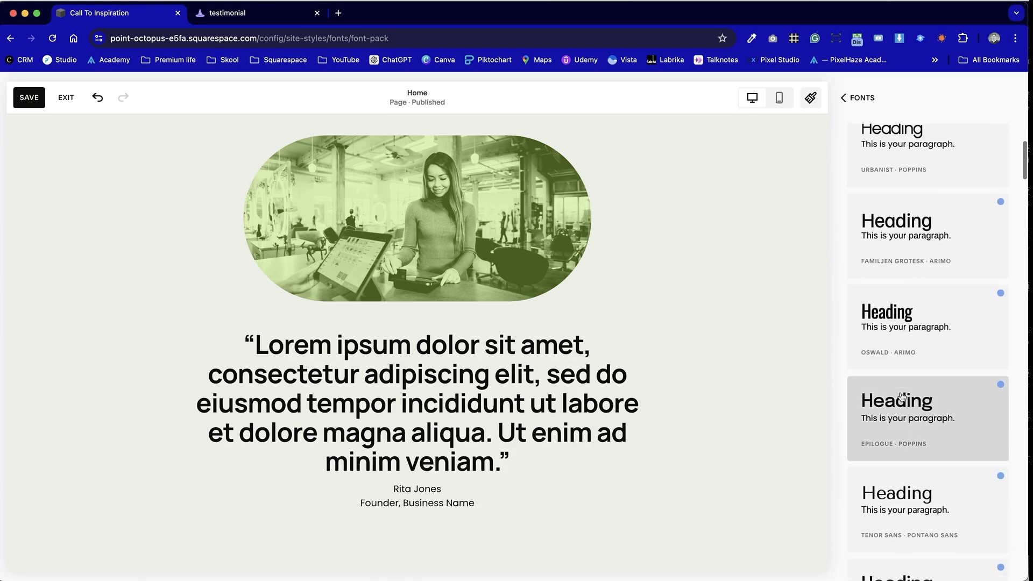
click(901, 409)
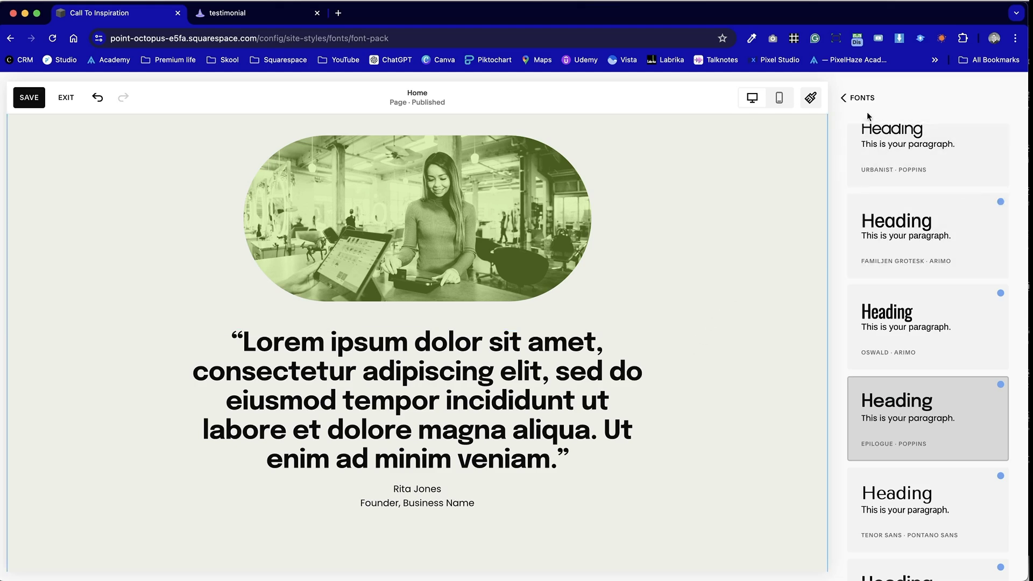
click(858, 97)
click(858, 97)
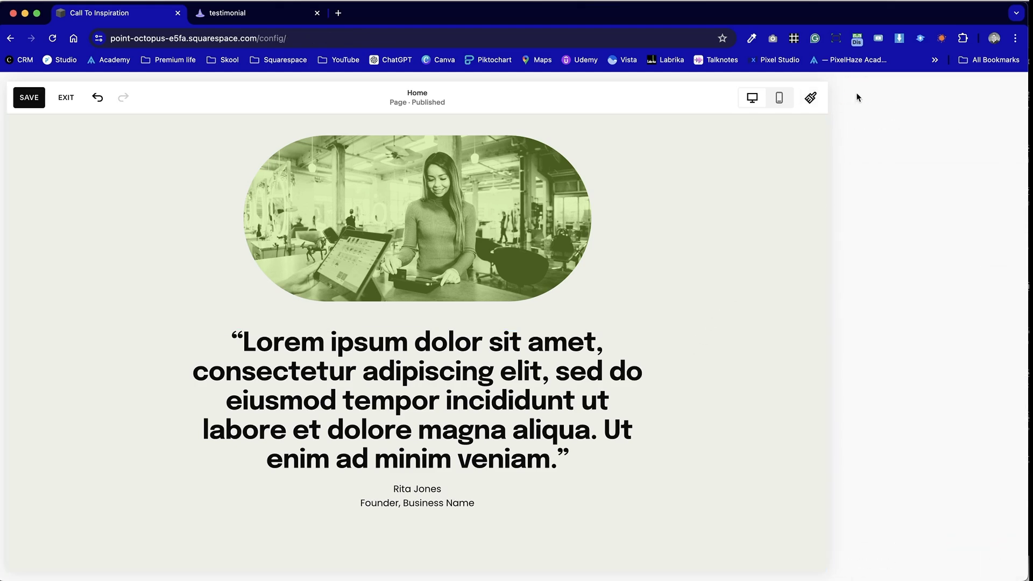
Delete the quote's last sentence and add a closing quotation mark after 'aliqua.'.
double_click(663, 415)
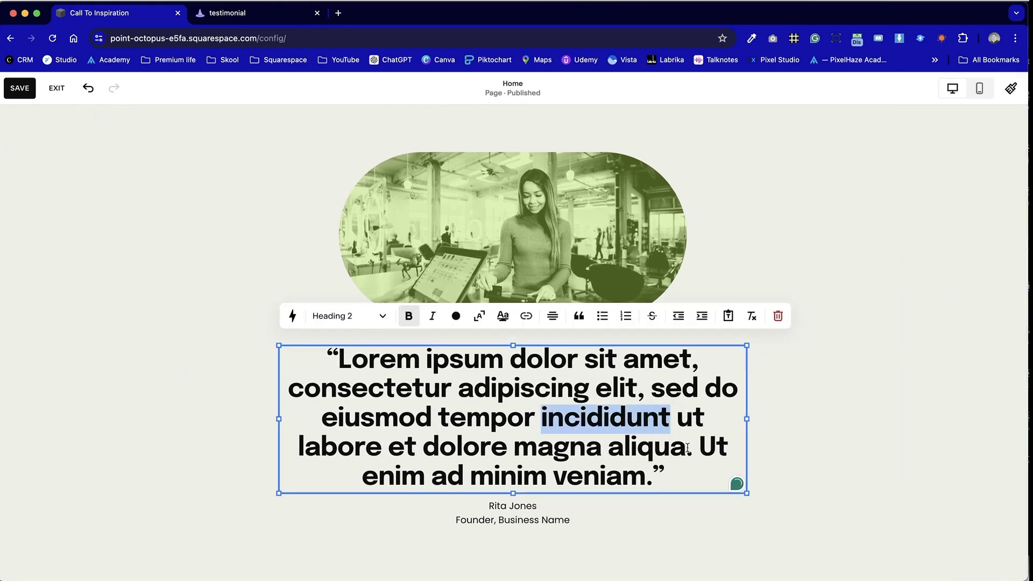
drag(690, 446, 721, 477)
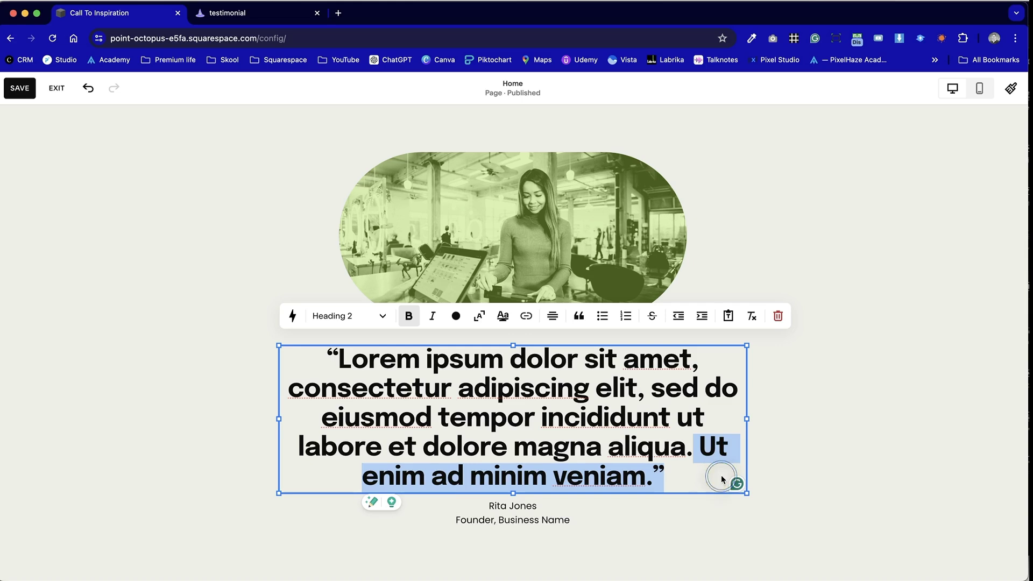
key(BackSpace)
key(Escape)
double_click(694, 445)
click(711, 454)
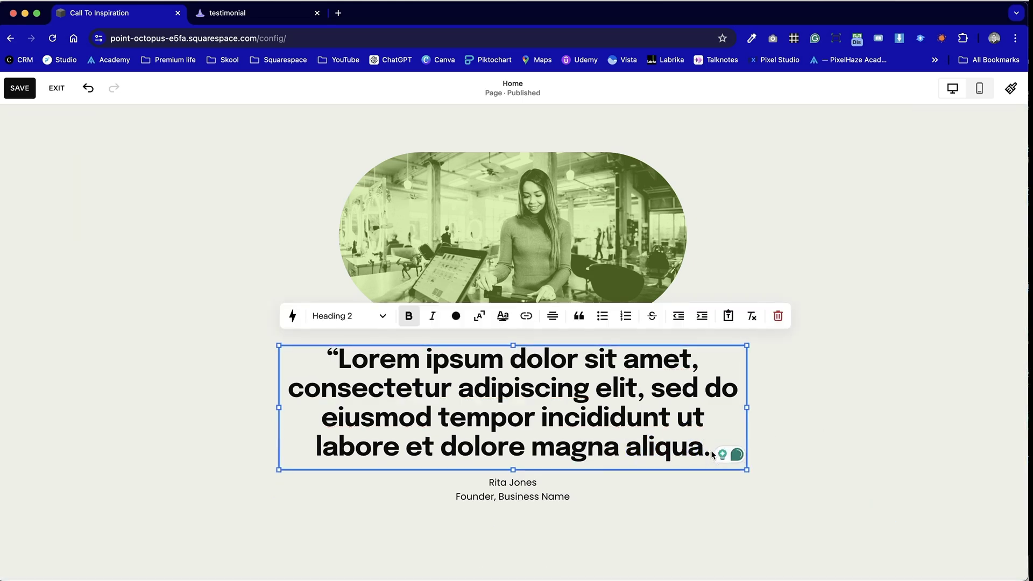
text(")
click(837, 433)
Colour the opening and closing quotation marks green.
click(503, 372)
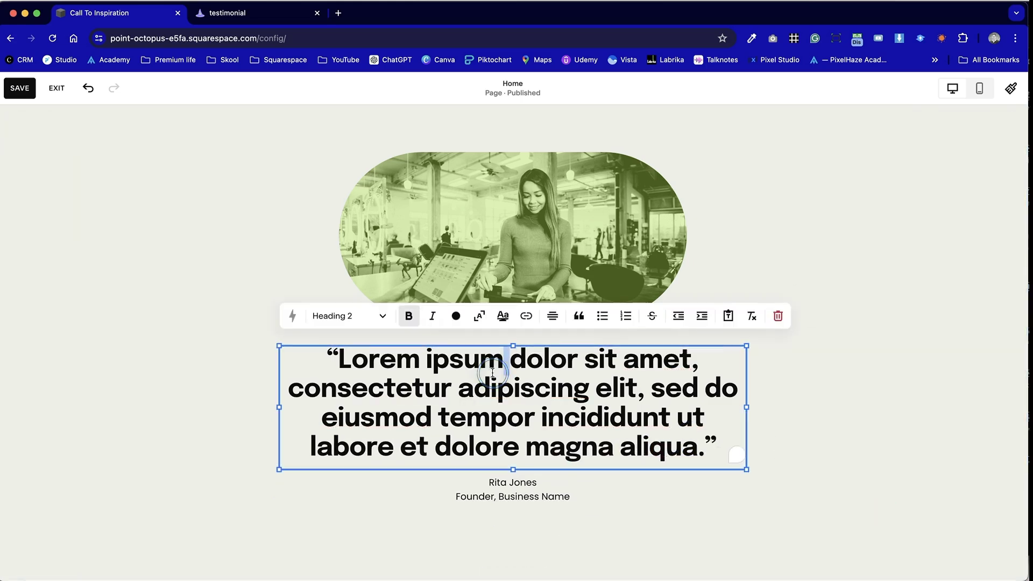
click(336, 355)
drag(337, 351, 328, 350)
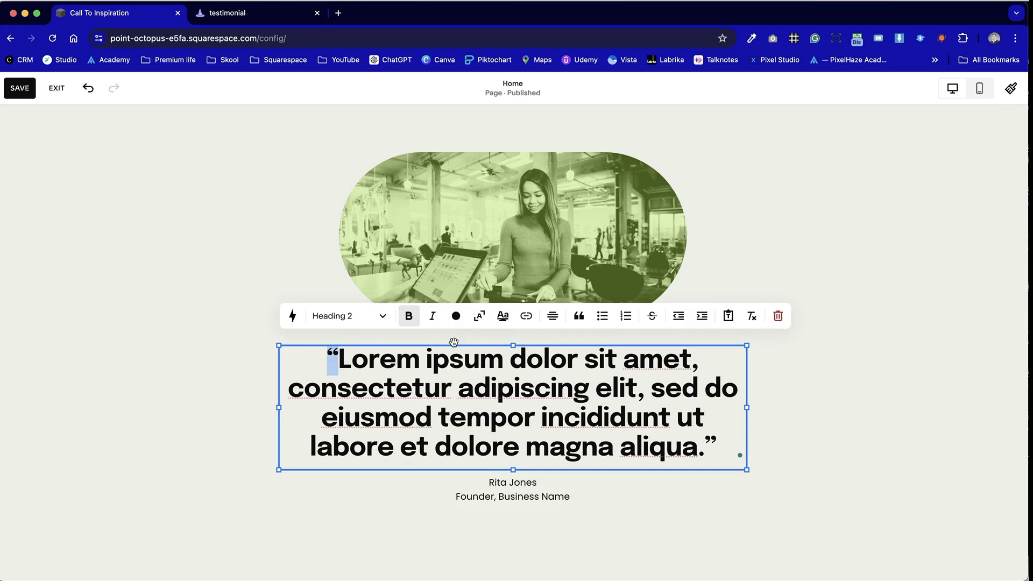
click(456, 317)
click(459, 380)
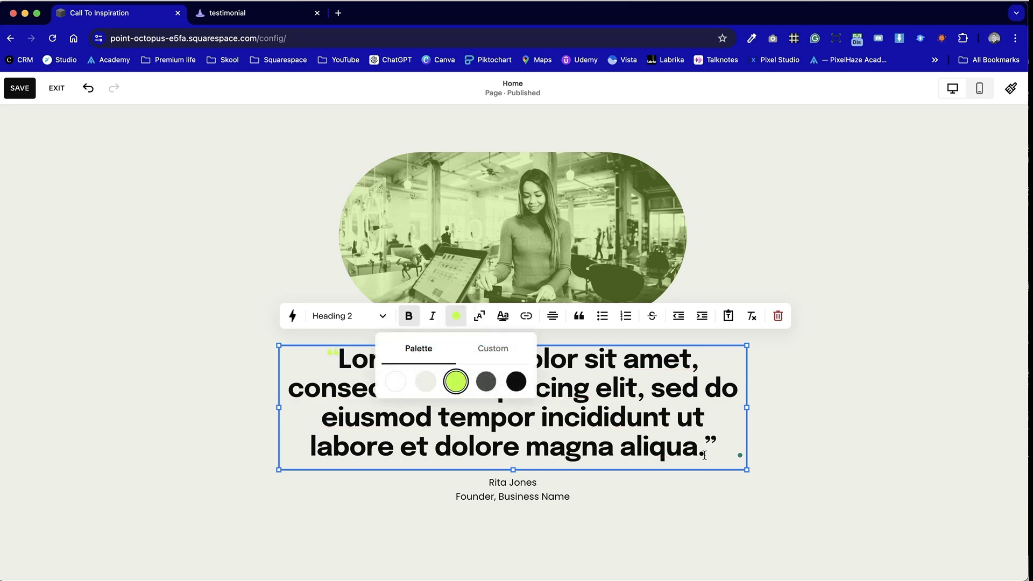
drag(713, 435, 708, 436)
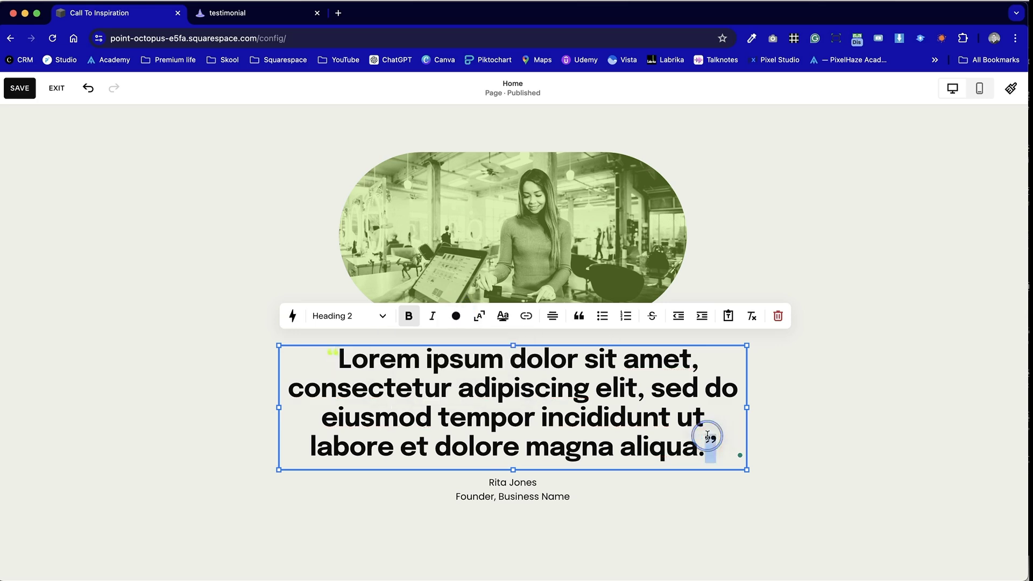
click(458, 316)
click(455, 381)
Verify the opening quotation mark is green and finish editing the quote.
click(184, 353)
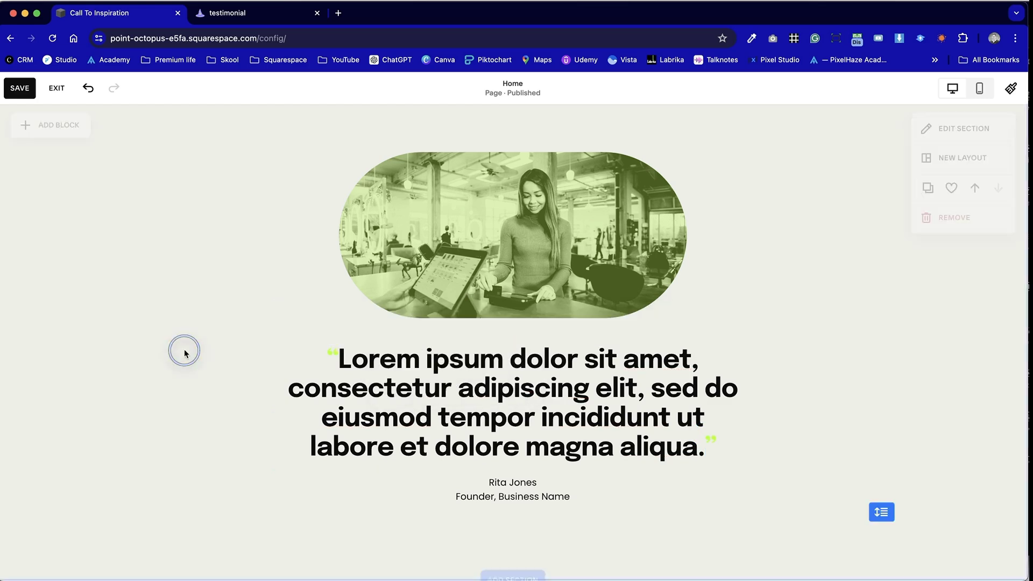
click(339, 358)
click(337, 356)
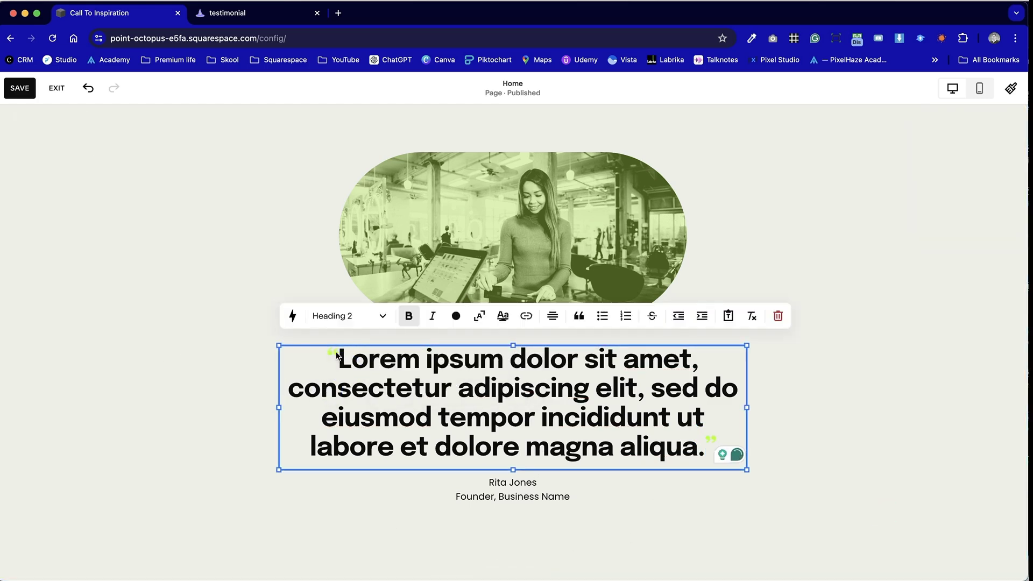
double_click(337, 355)
click(321, 356)
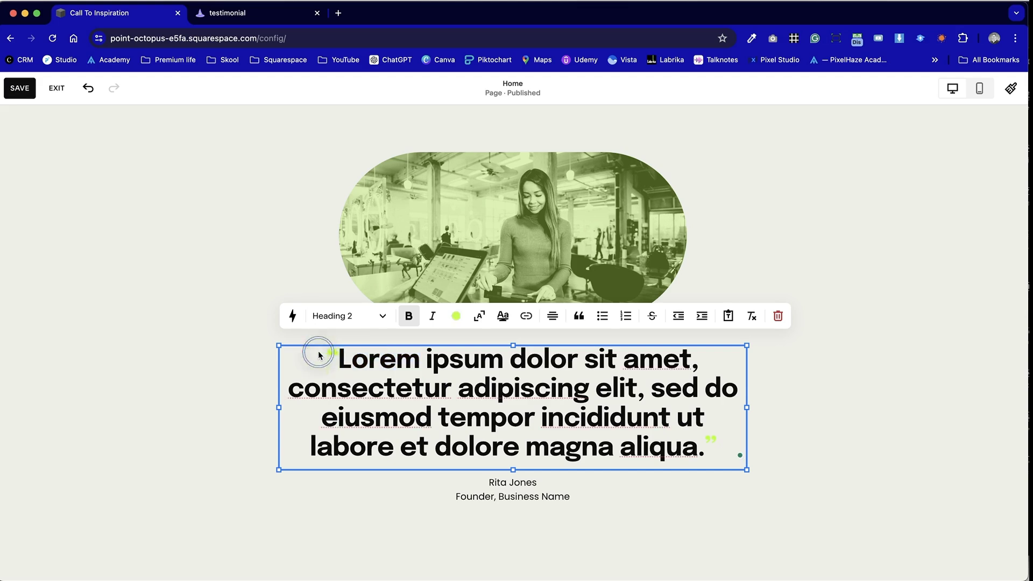
click(140, 318)
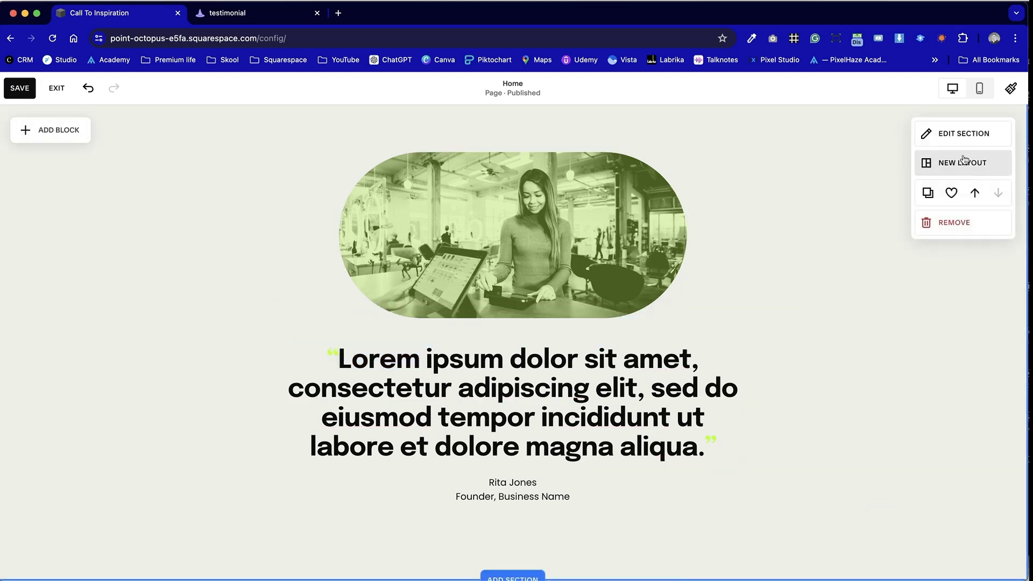
Give the testimonial section the black Bright 1 colour theme.
click(967, 134)
click(951, 168)
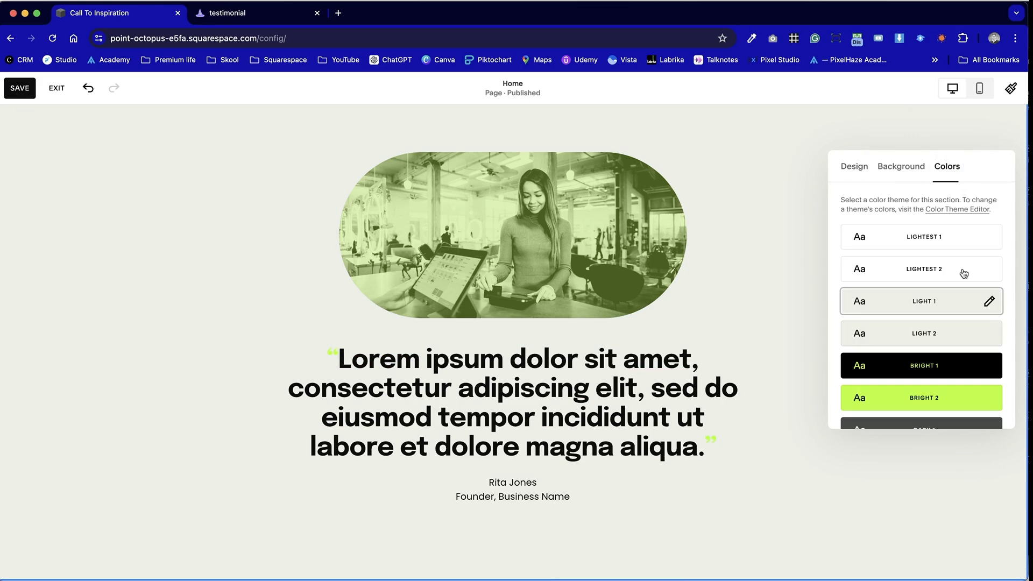
click(965, 374)
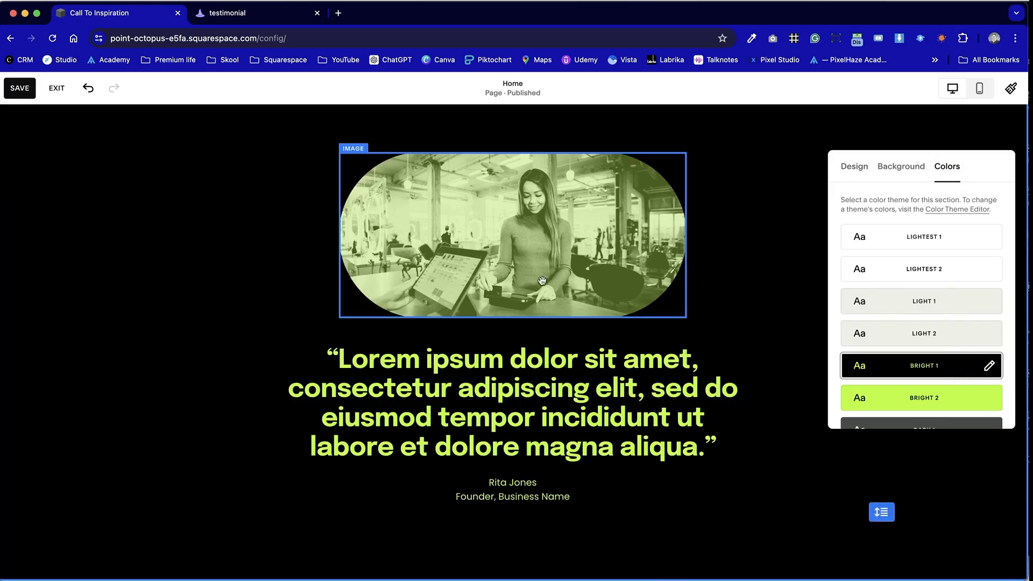
Select the whole quote text and make it white.
double_click(511, 387)
click(682, 448)
drag(705, 448, 341, 358)
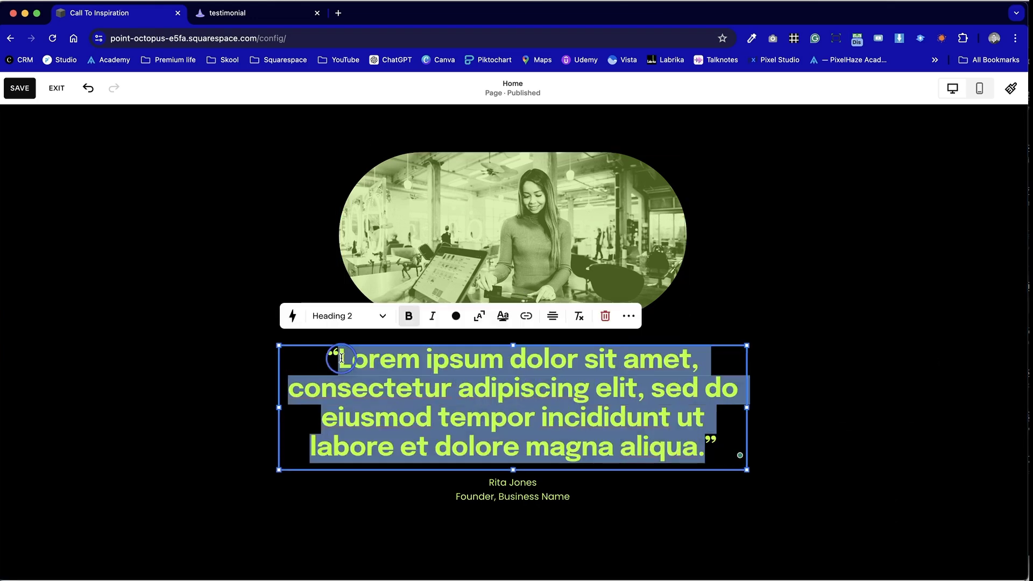
click(456, 316)
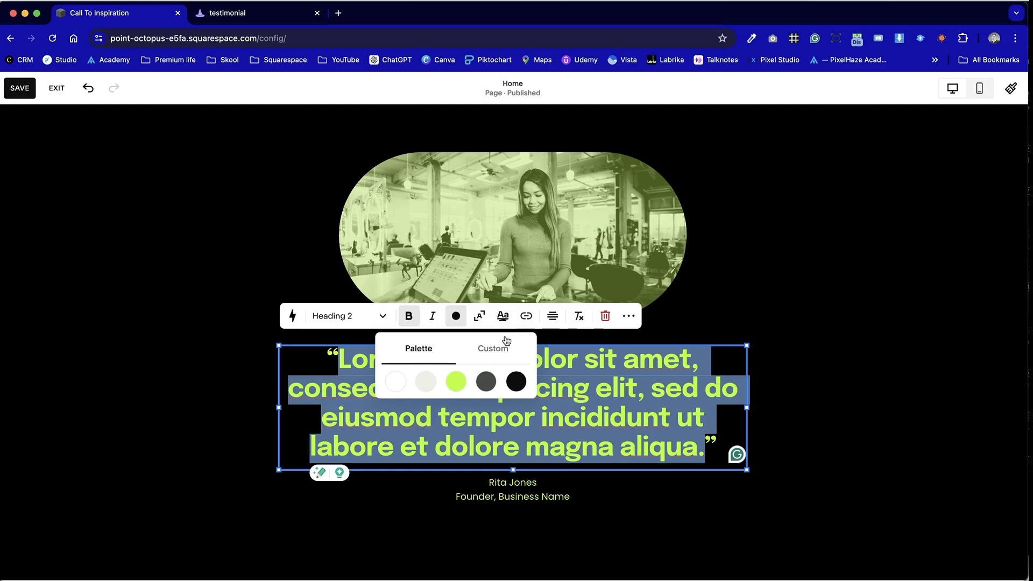
click(395, 382)
click(814, 470)
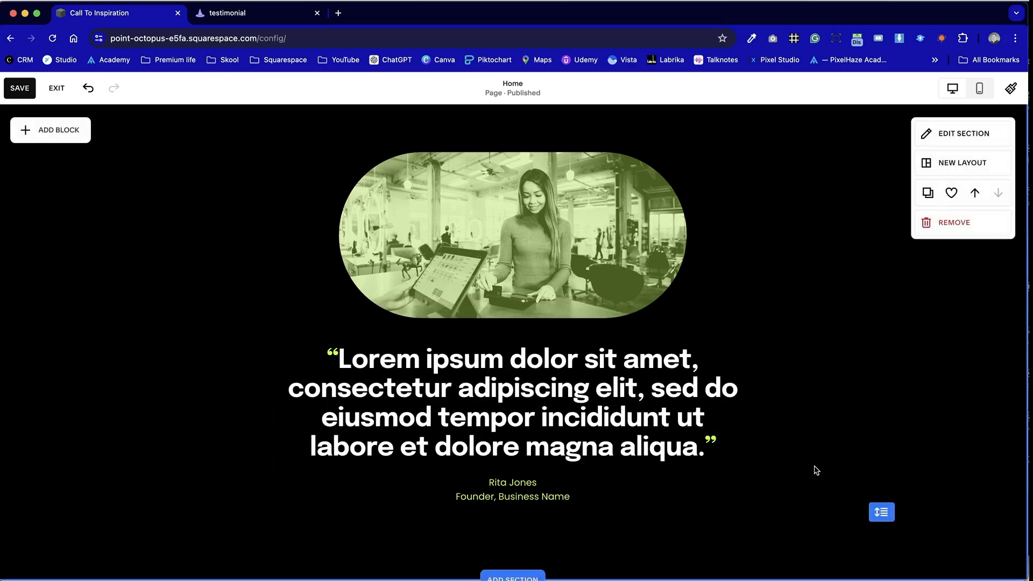
scroll(815, 470, up, 2)
scroll(816, 470, down, 3)
scroll(816, 470, up, 2)
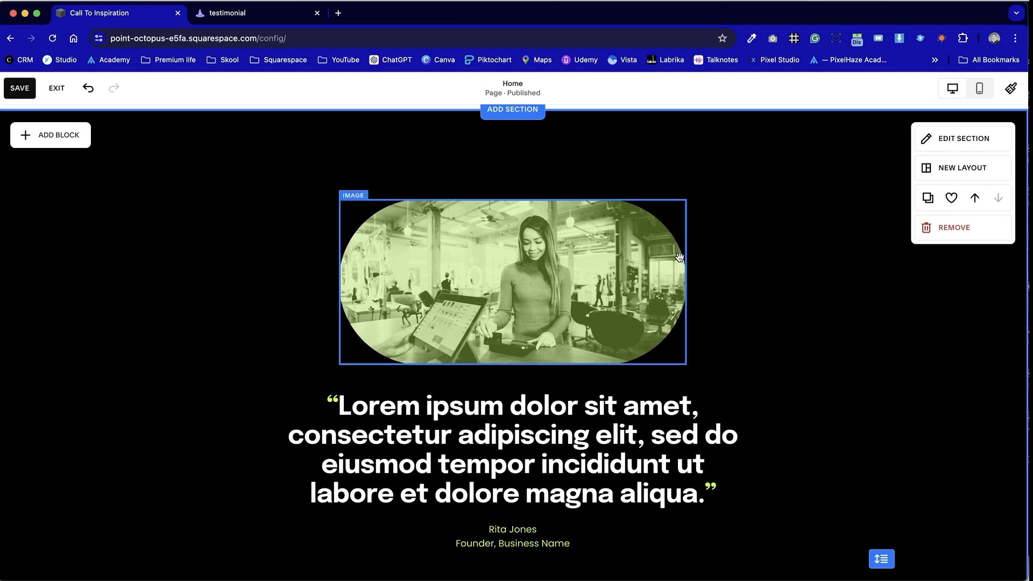
click(646, 309)
Set the photo overlay blend mode to Darken and raise the overlay colour to full opacity.
click(775, 218)
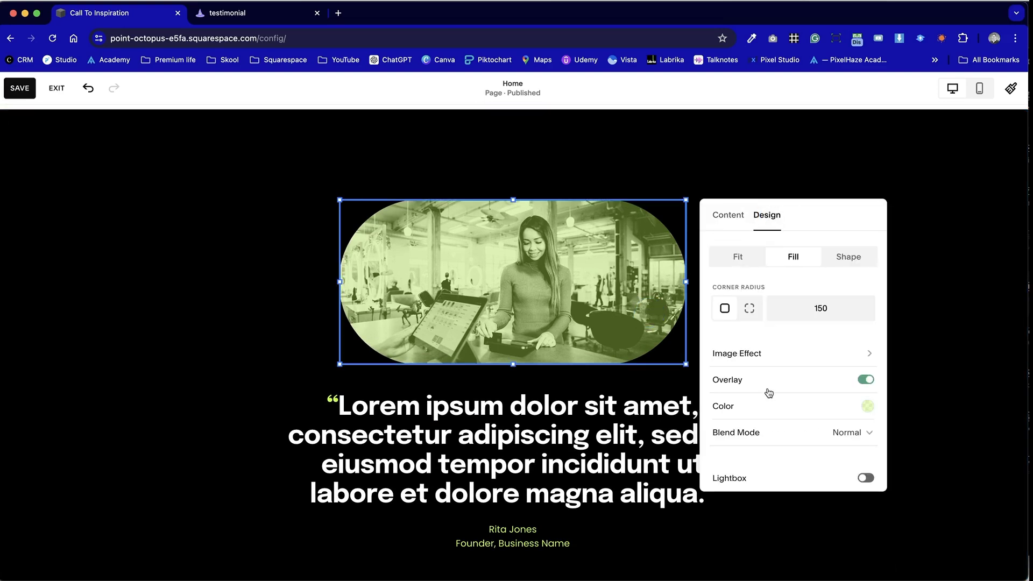
scroll(769, 393, down, 1)
click(830, 418)
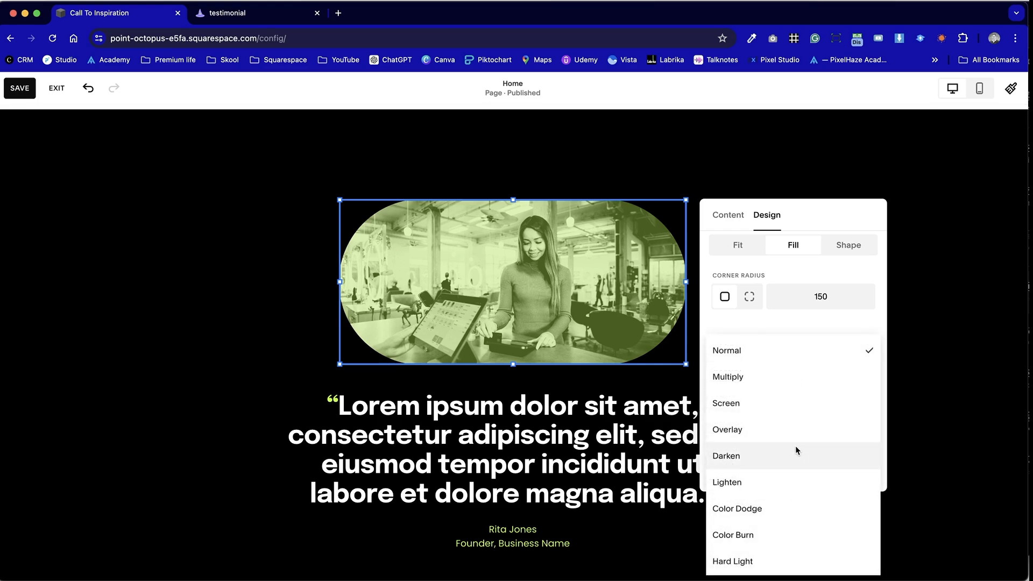
click(797, 450)
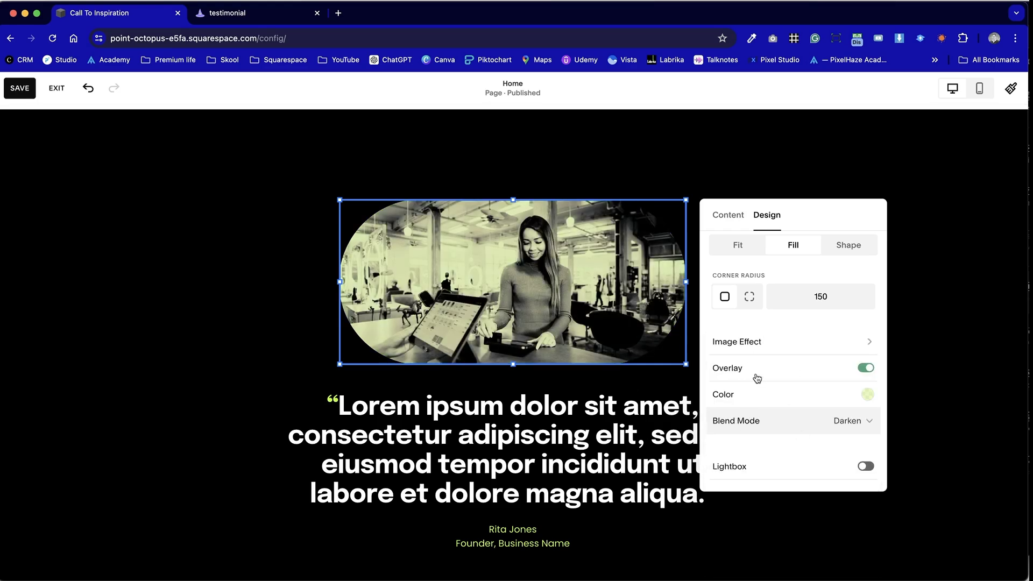
click(867, 395)
mouse_move(961, 395)
mouse_down()
mouse_move(1011, 398)
mouse_move(957, 396)
mouse_move(979, 398)
mouse_up()
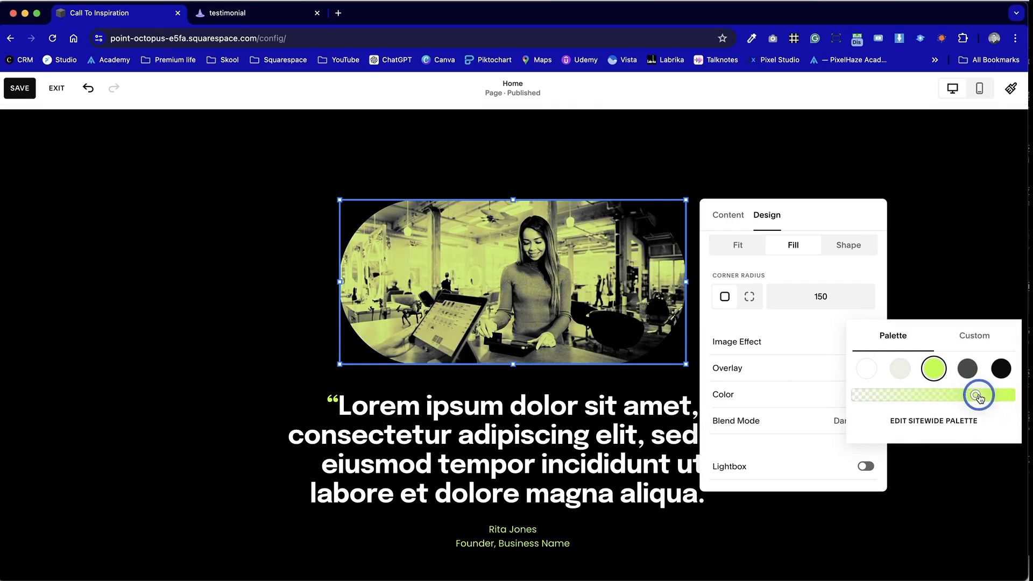
click(964, 288)
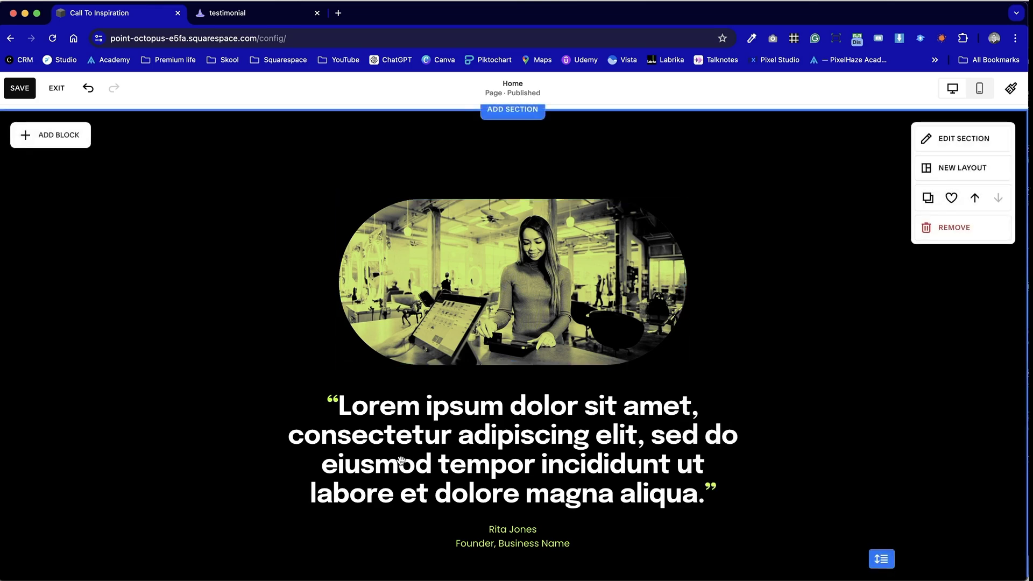
scroll(862, 344, down, 3)
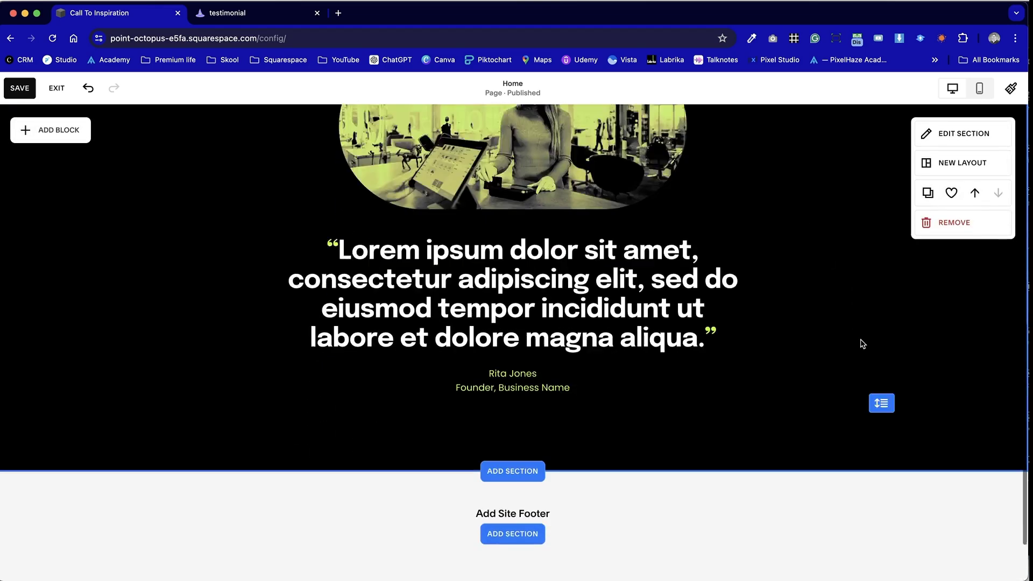
Insert a blank section below the testimonial, then delete it again.
scroll(862, 344, up, 3)
scroll(862, 344, down, 4)
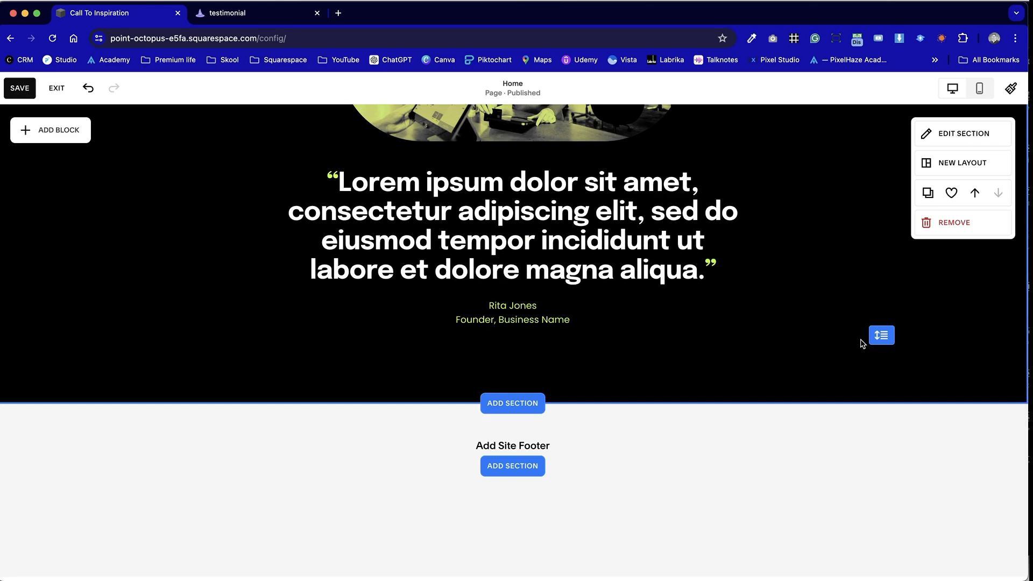
click(513, 403)
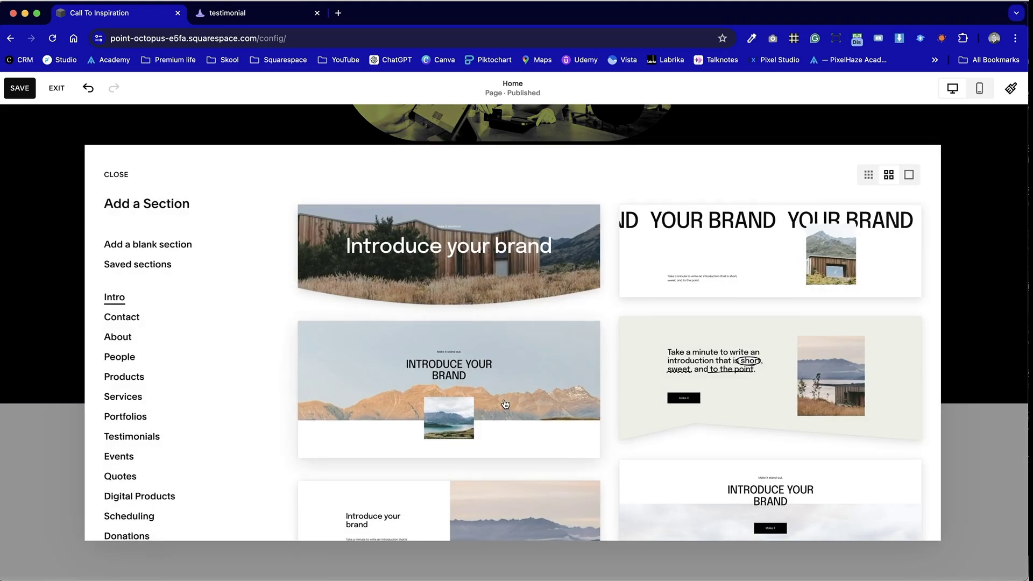
click(172, 246)
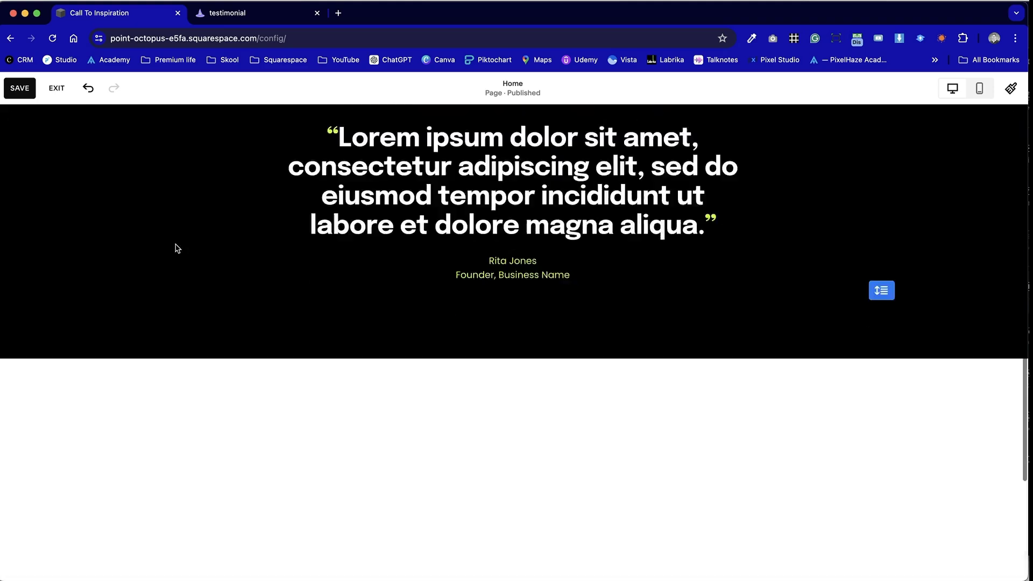
key(Delete)
click(577, 353)
Add the Quotes carousel layout with left and right arrows as a new section.
click(515, 397)
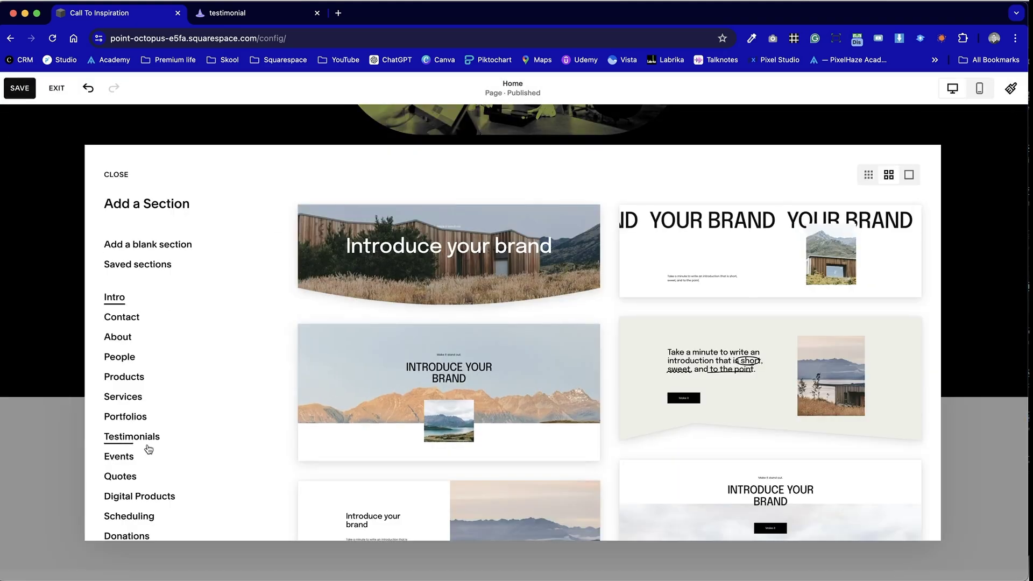
scroll(145, 457, down, 2)
click(132, 375)
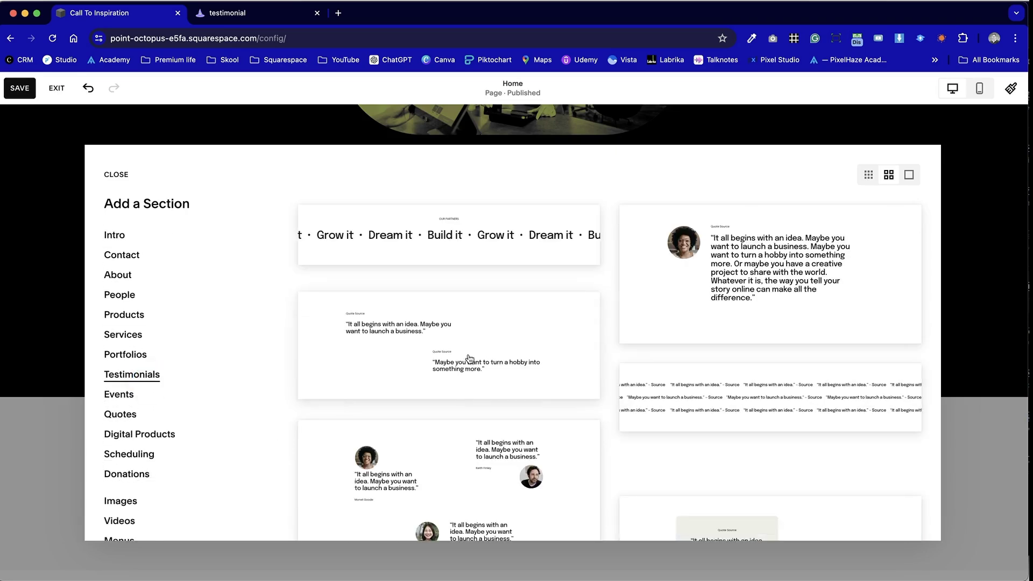
scroll(439, 445, down, 4)
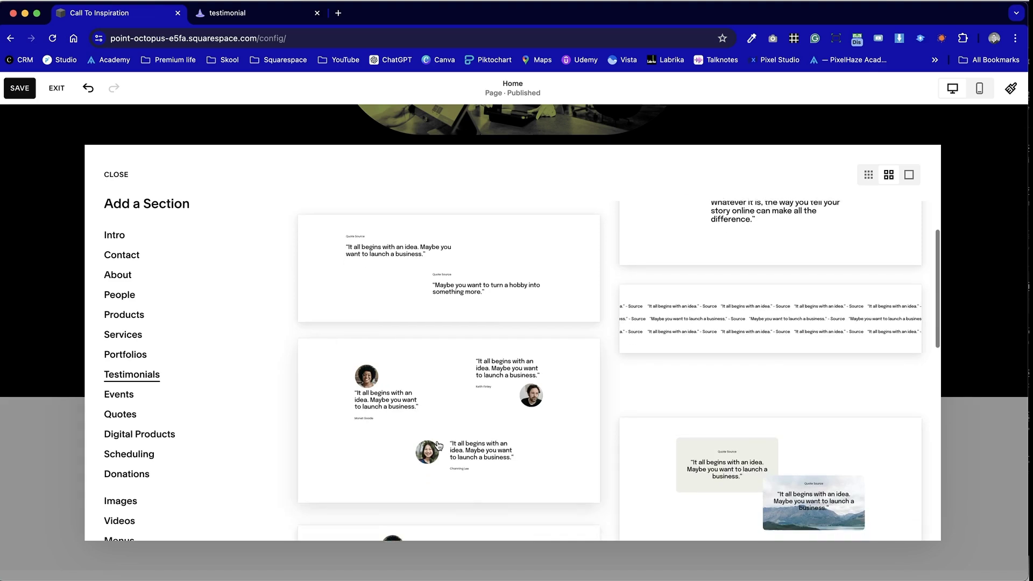
scroll(439, 445, down, 5)
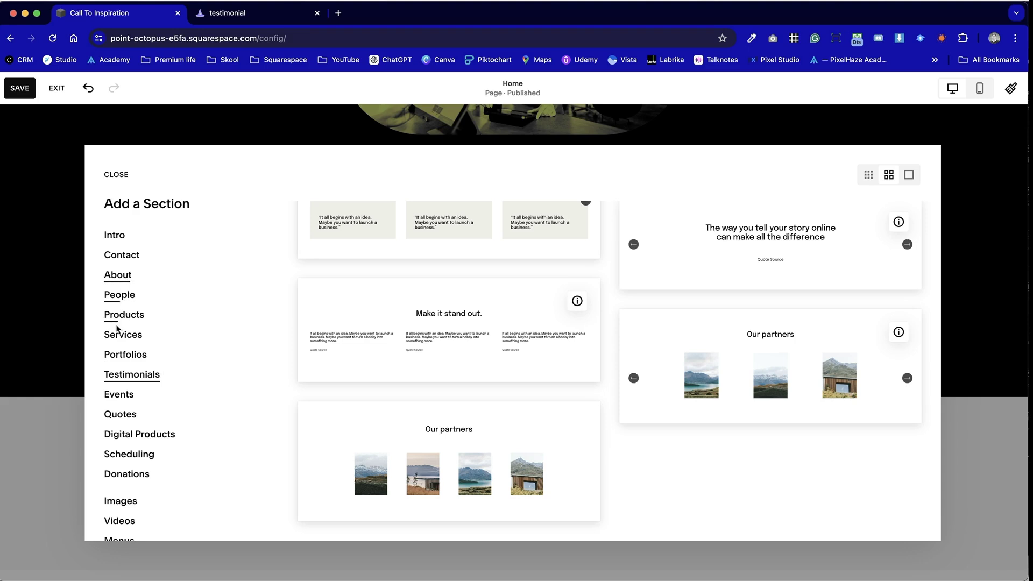
click(119, 421)
scroll(763, 396, down, 3)
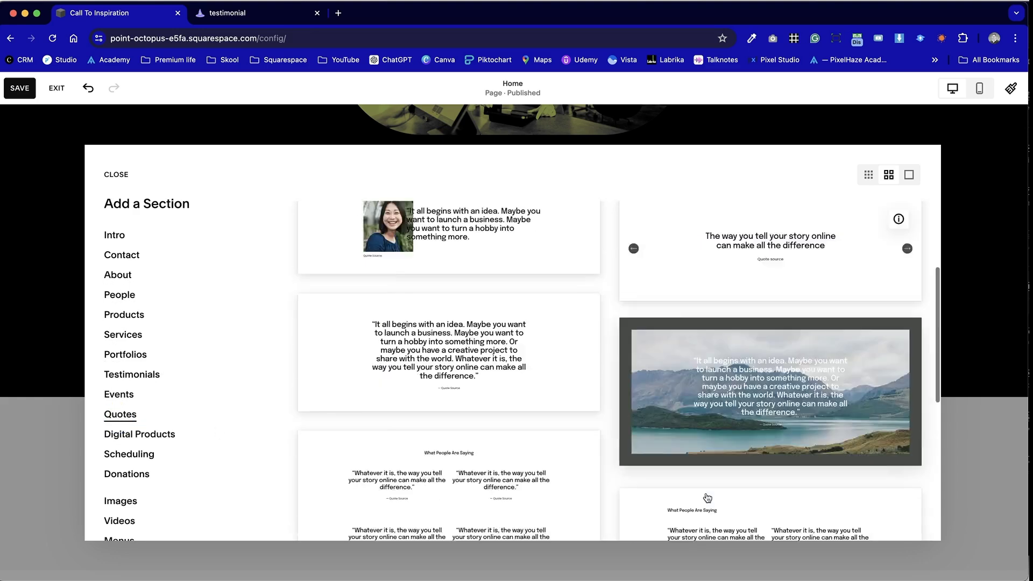
scroll(763, 397, up, 2)
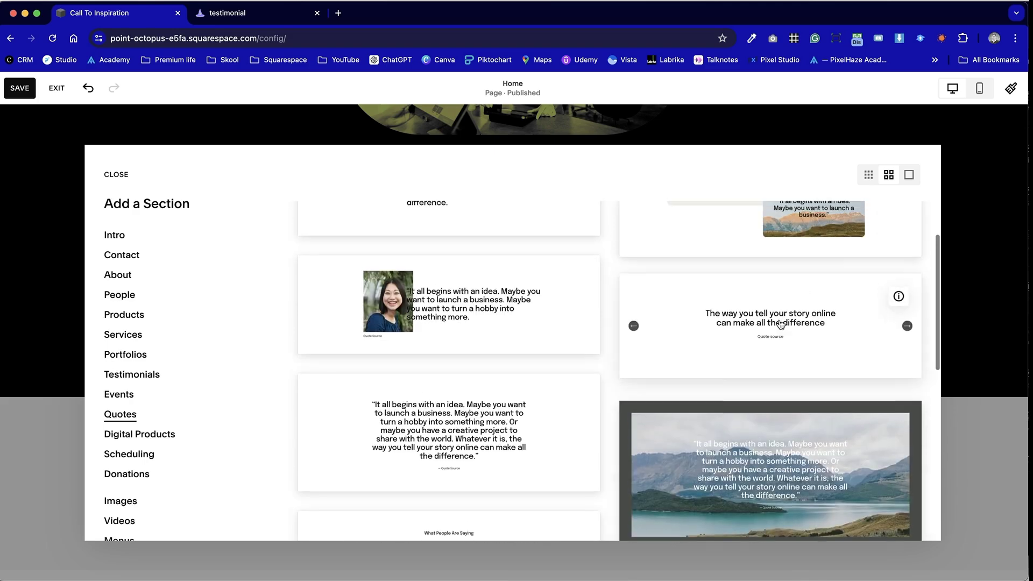
click(815, 310)
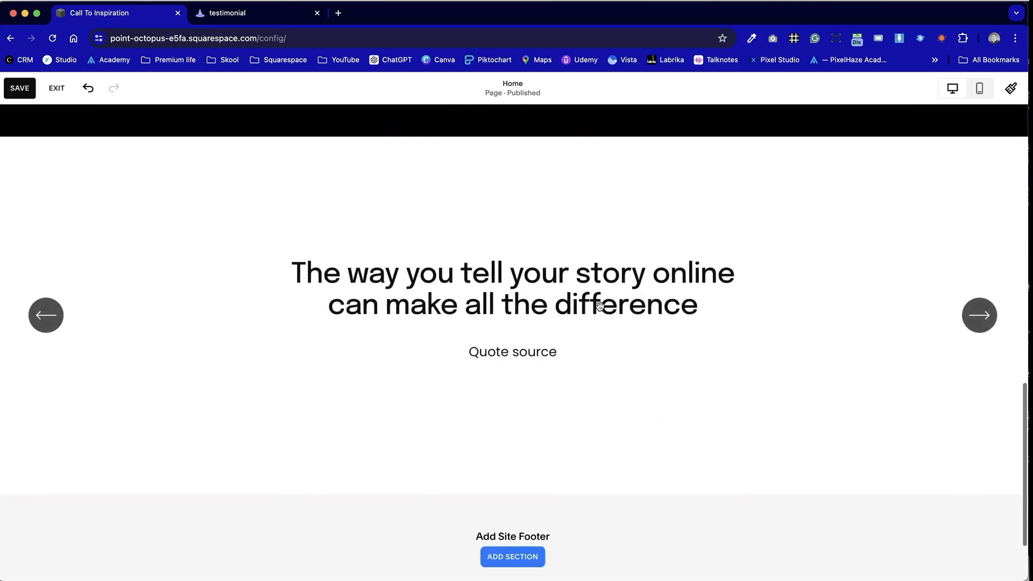
Select the Lorem ipsum quote text in the black testimonial section.
scroll(601, 307, up, 5)
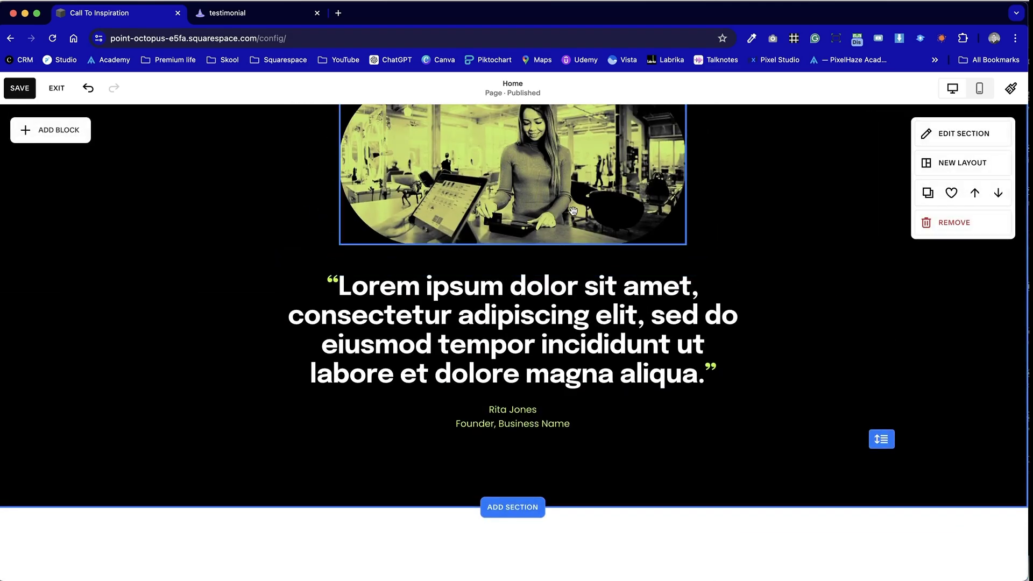
click(576, 315)
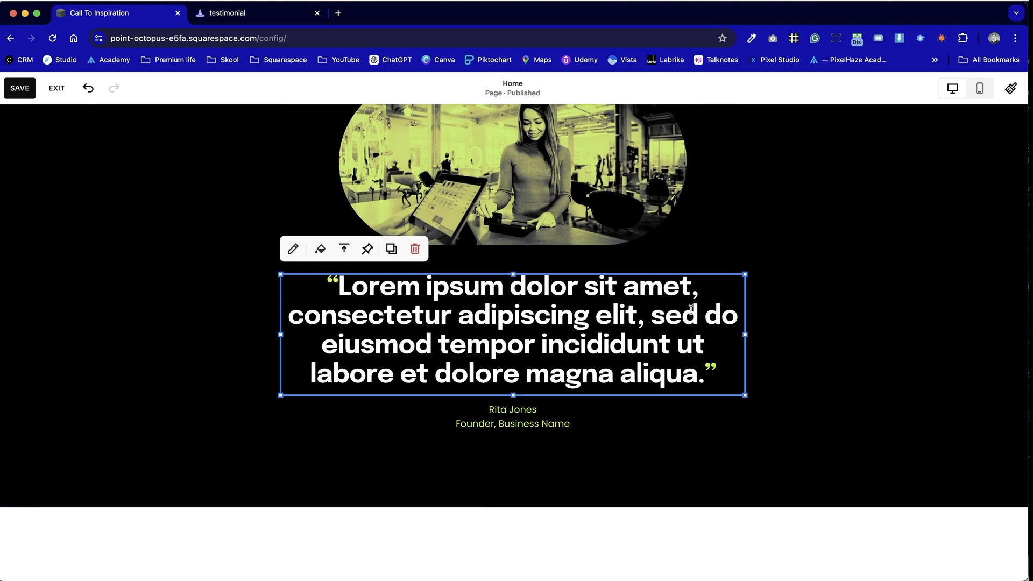
drag(708, 375, 341, 280)
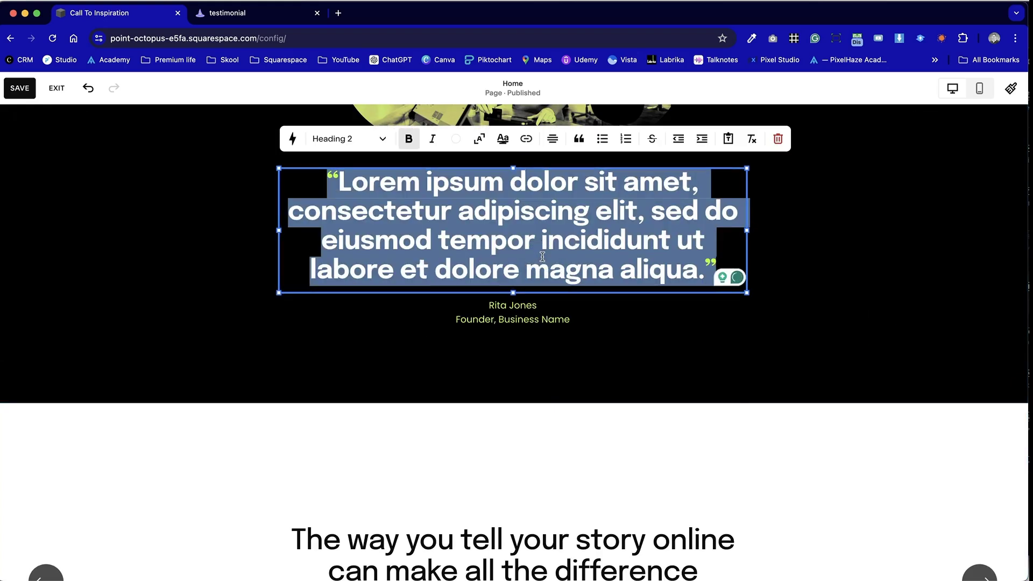
scroll(540, 516, down, 5)
Delete the two extra quote items from the white carousel section.
click(566, 357)
click(982, 218)
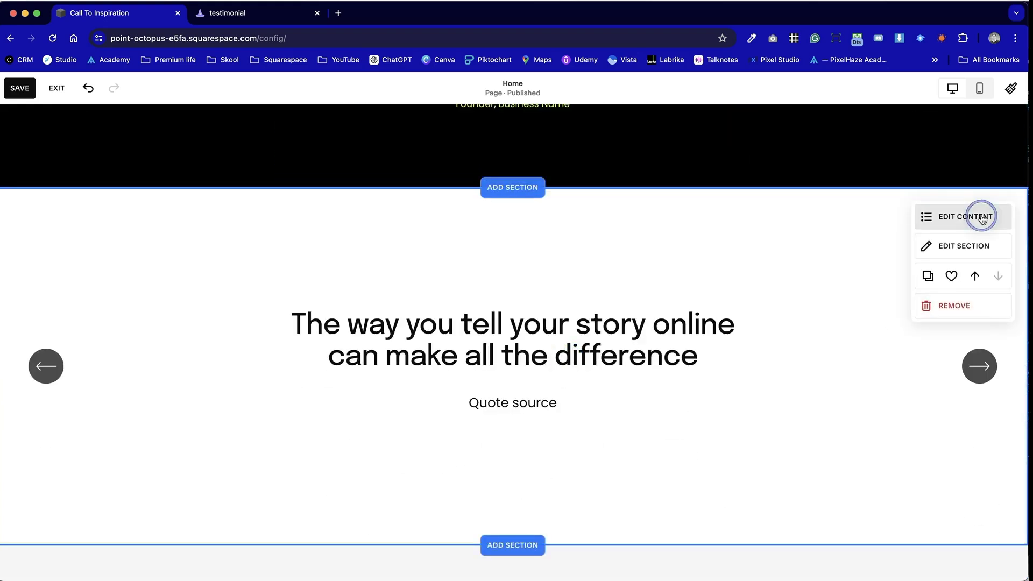
click(903, 284)
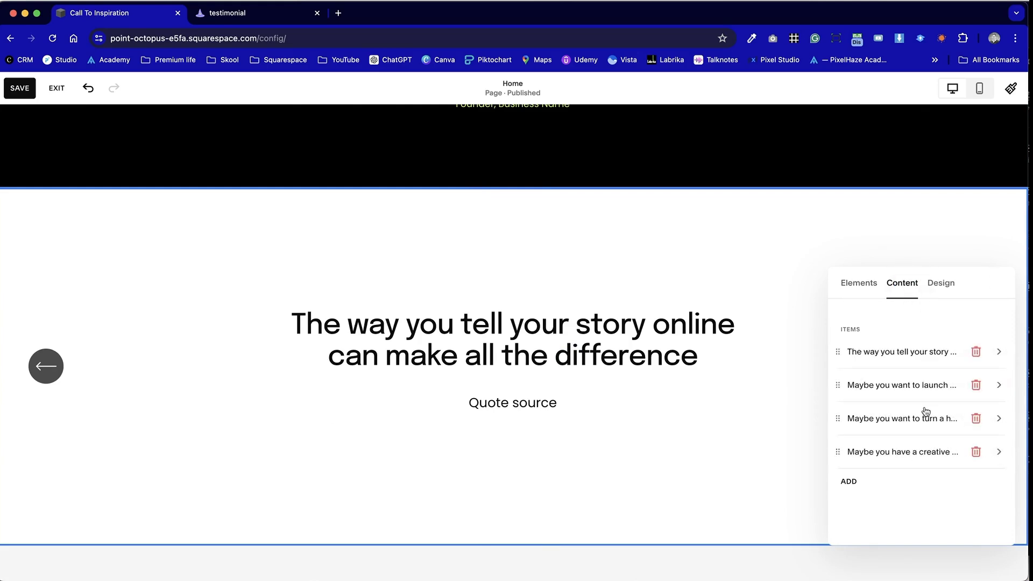
click(976, 385)
click(976, 386)
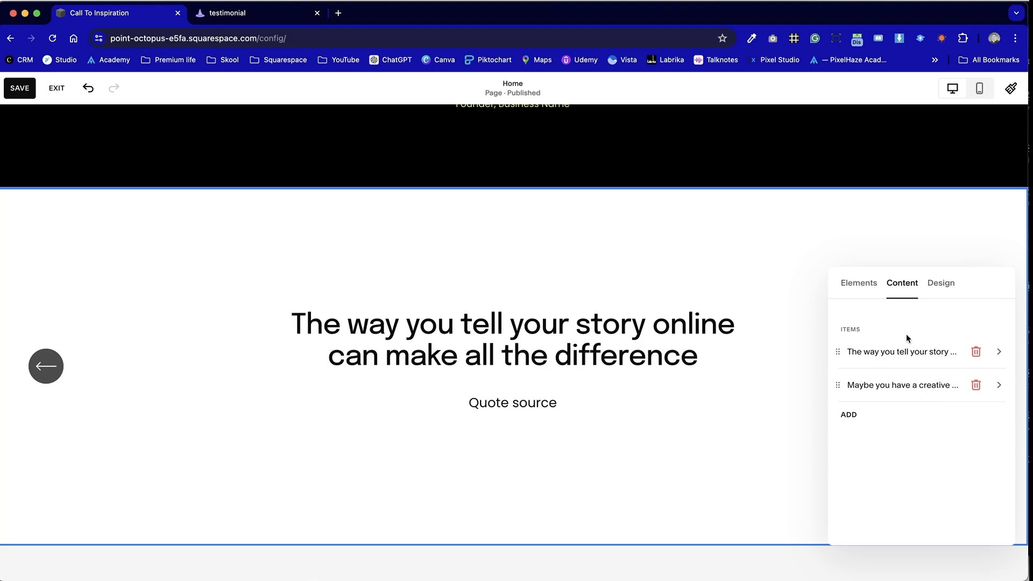
Paste the Lorem ipsum quote over the first testimonial item's title.
click(903, 351)
triple_click(919, 348)
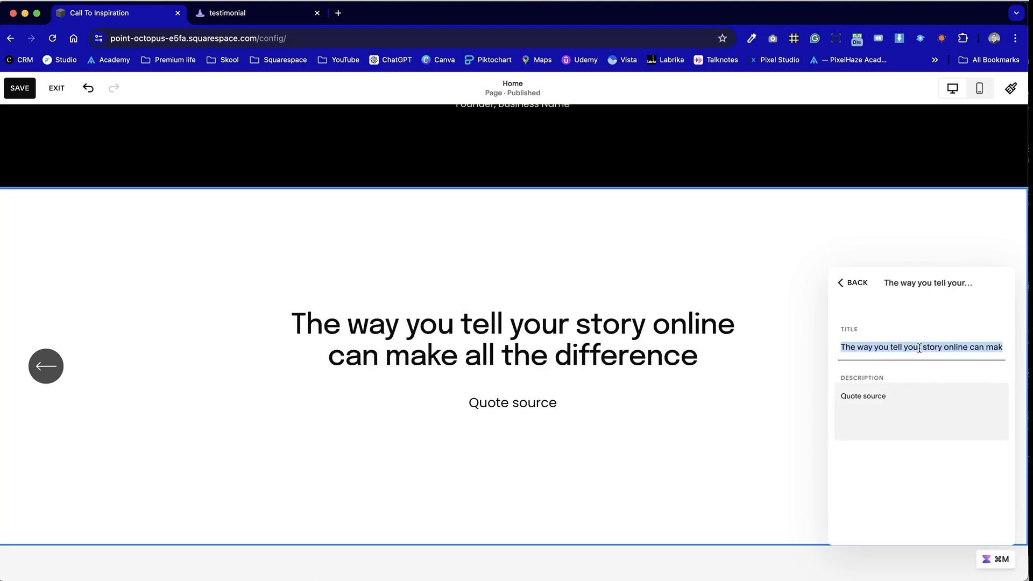
text("Lorem ipsum dolor sit amet, consectetur adipiscing elit, sed do eiusmod tempor incididunt ut labore et dolore magna aliqua.")
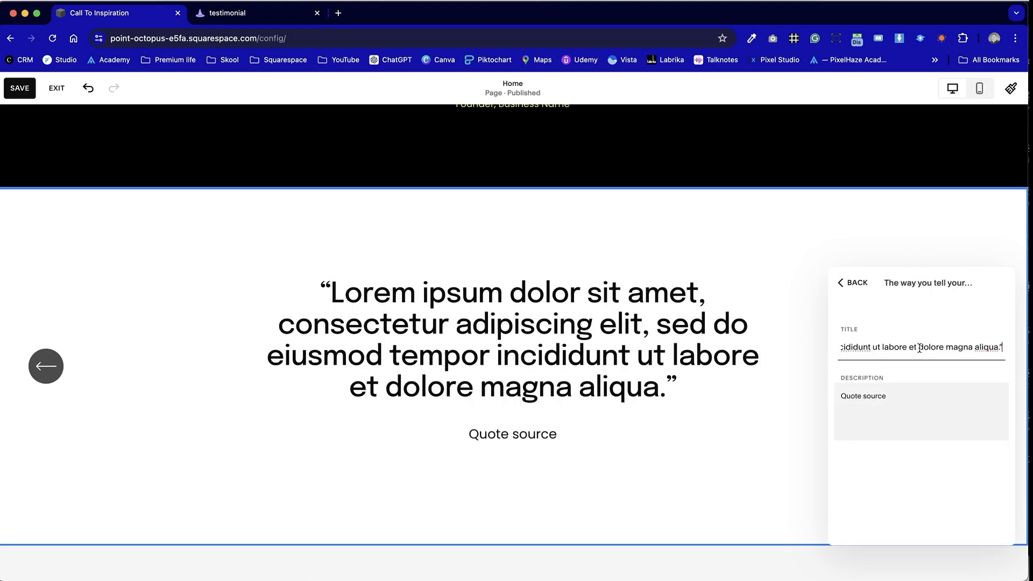
Check the reference page, then select and copy the black section's name-and-title attribution.
key(ctrl+Tab)
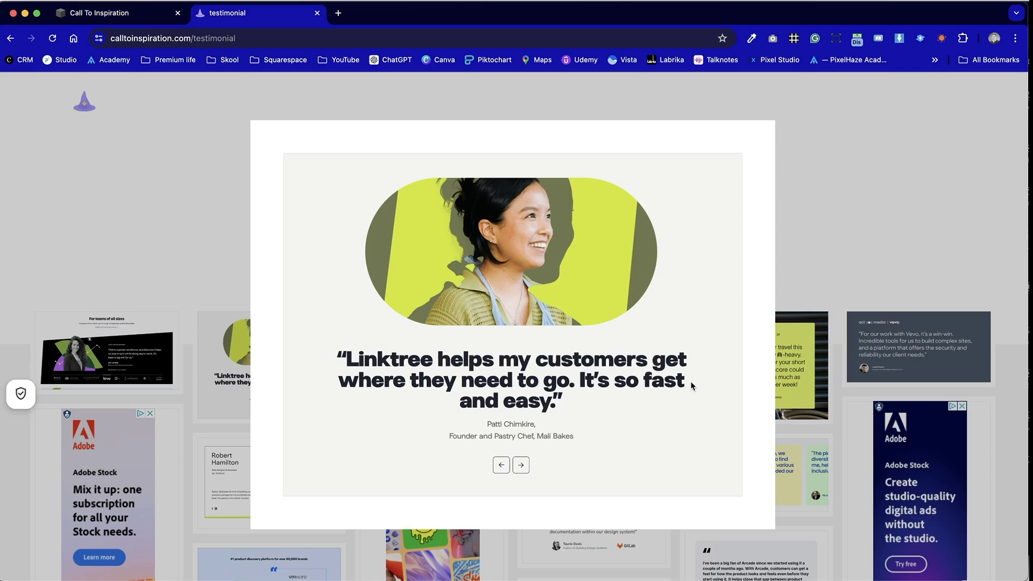
key(ctrl+shift+Tab)
click(515, 355)
double_click(516, 355)
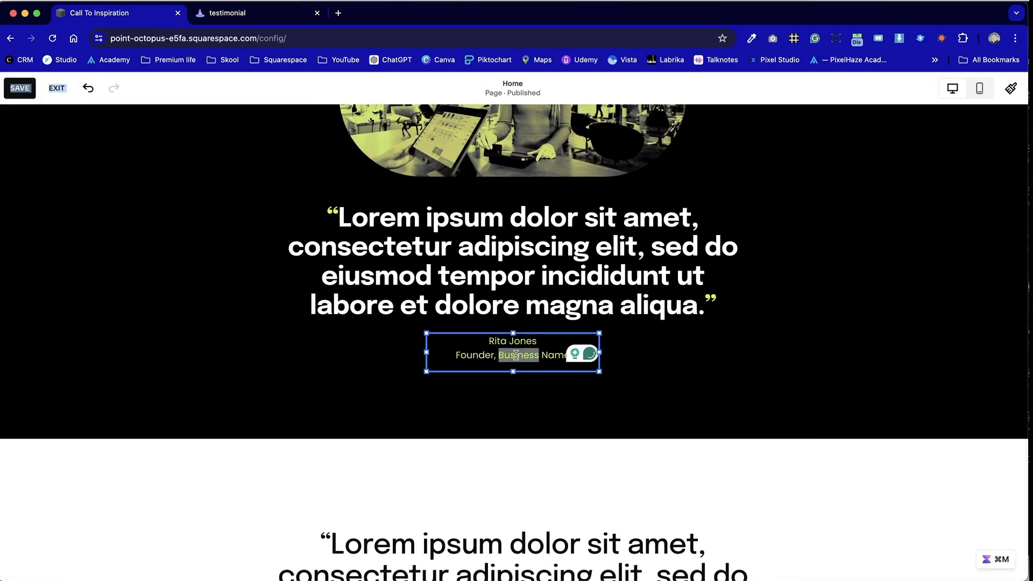
key(super+a)
scroll(529, 391, down, 6)
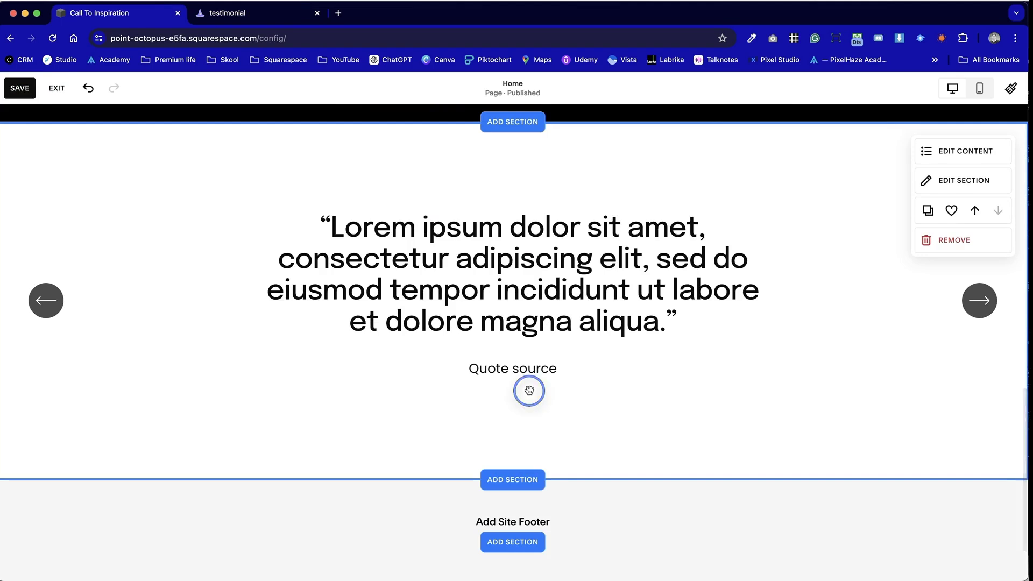
Paste the attribution over the first item's Quote source, putting 'Founder, Business Name' on its own line.
click(991, 150)
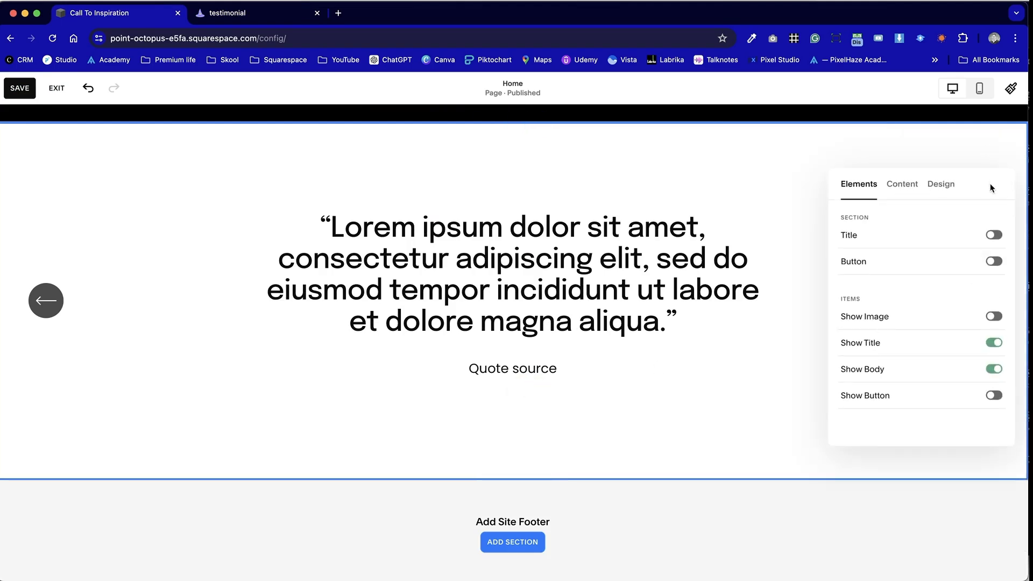
click(909, 186)
click(936, 266)
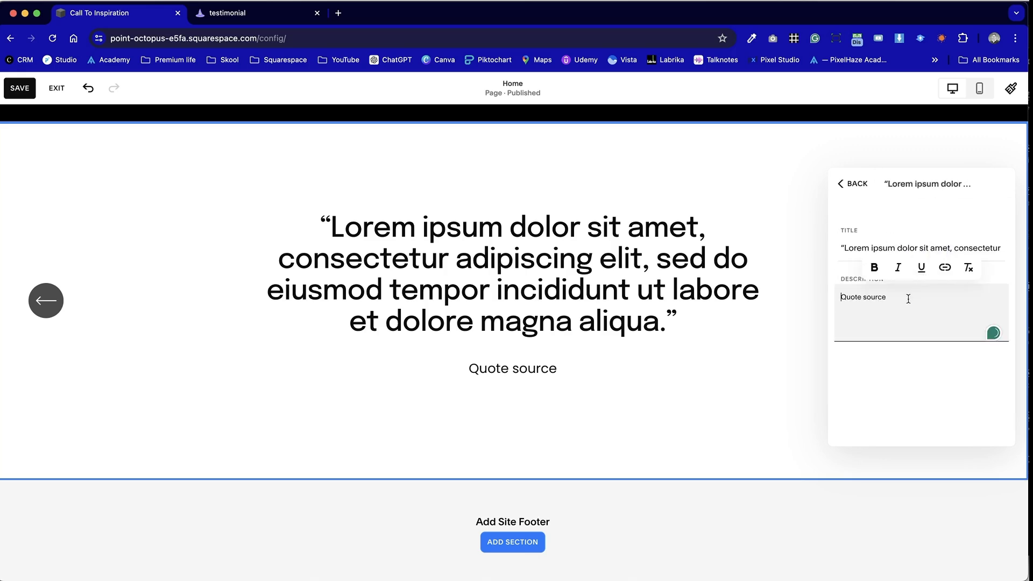
triple_click(907, 296)
text(Rita JonesFounder, Business Name)
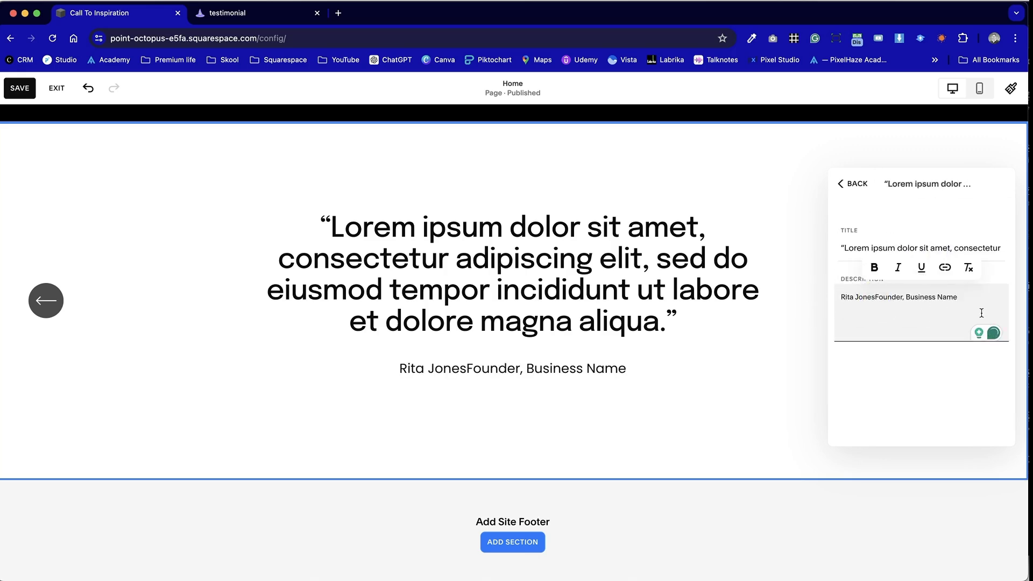
click(875, 297)
key(Return)
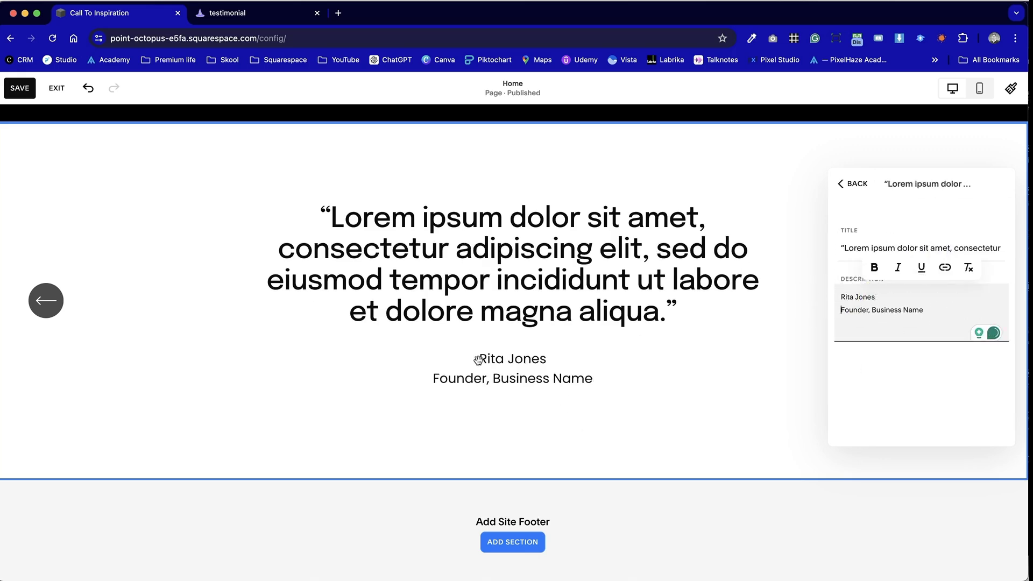
click(597, 424)
scroll(667, 394, up, 8)
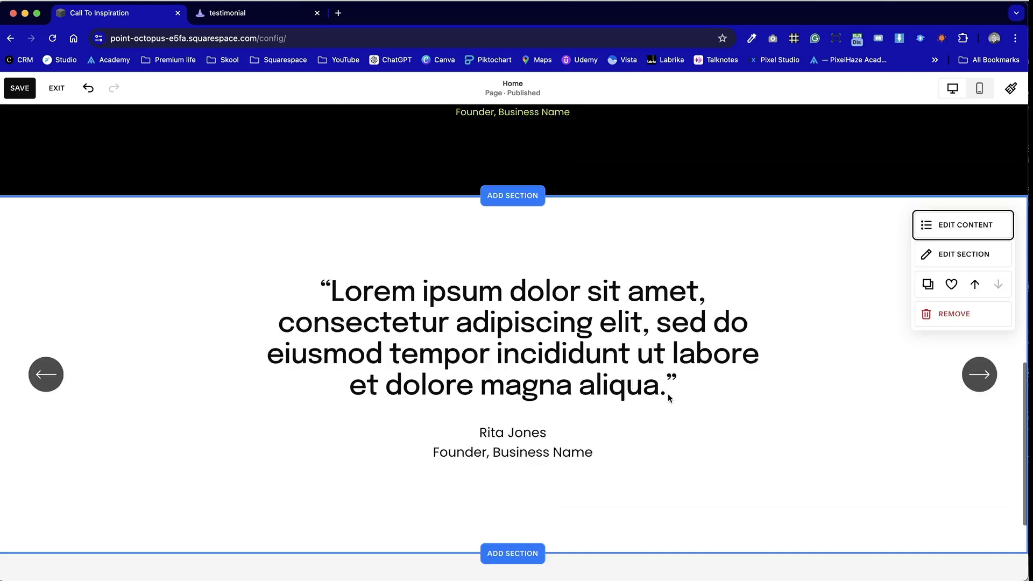
scroll(667, 392, down, 7)
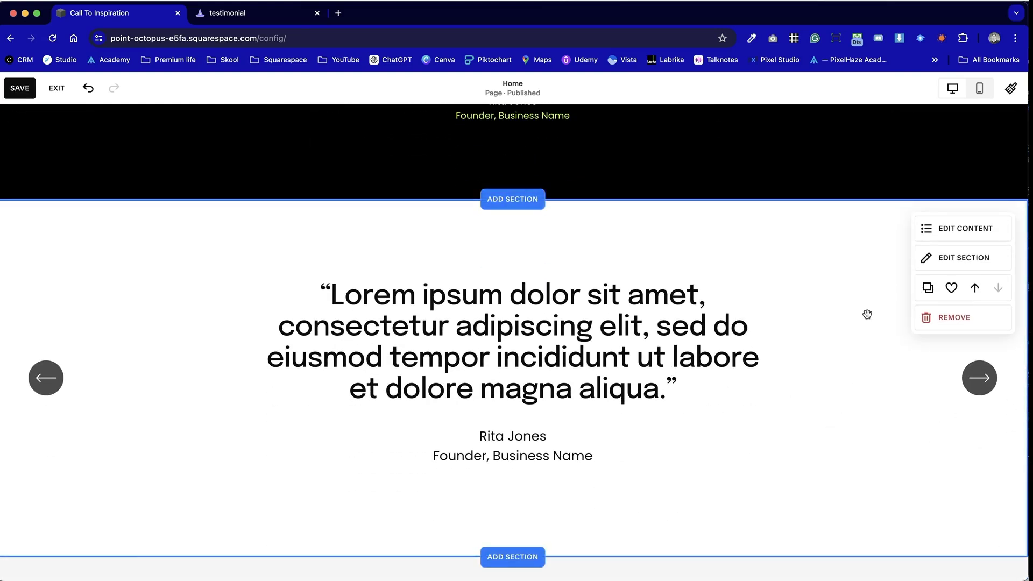
Set the testimonial section's Layout Width to Inset.
click(974, 240)
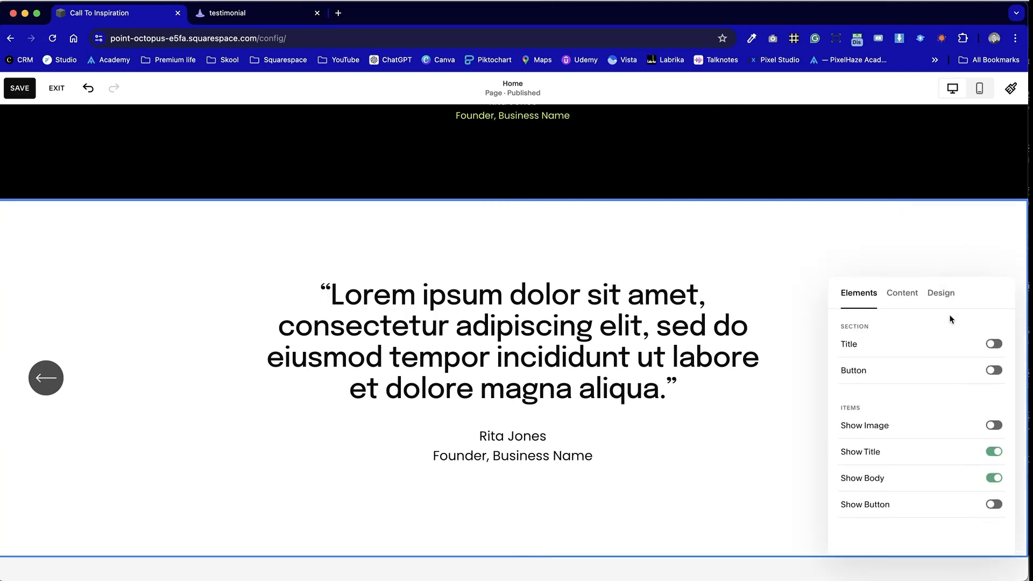
drag(974, 289, 766, 123)
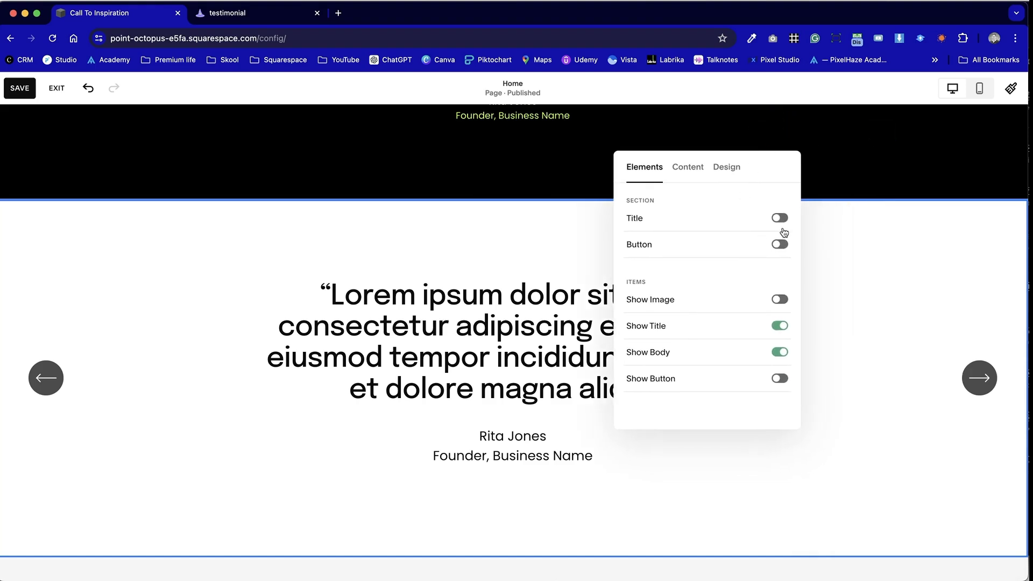
click(723, 168)
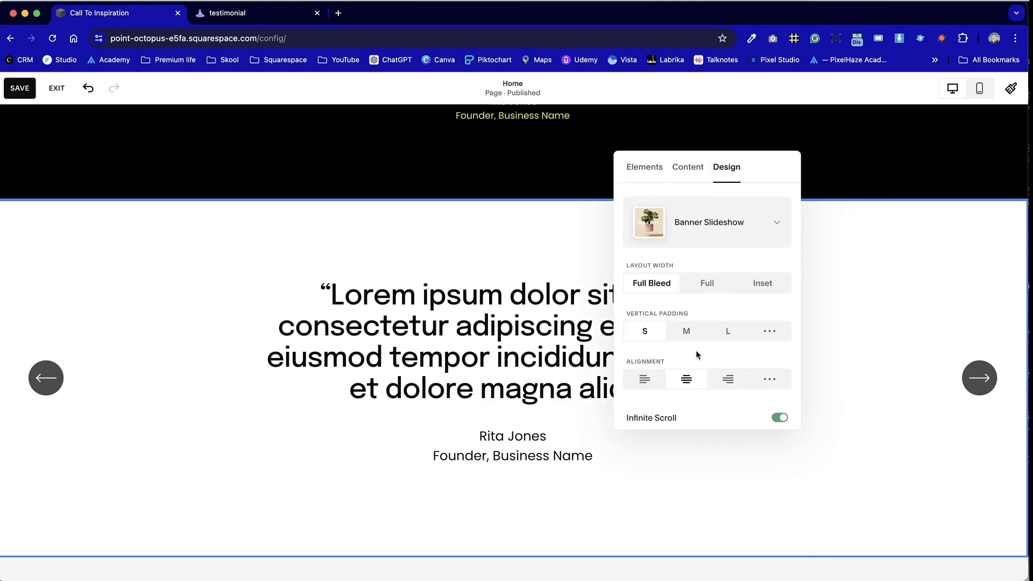
scroll(696, 350, down, 3)
scroll(696, 350, up, 3)
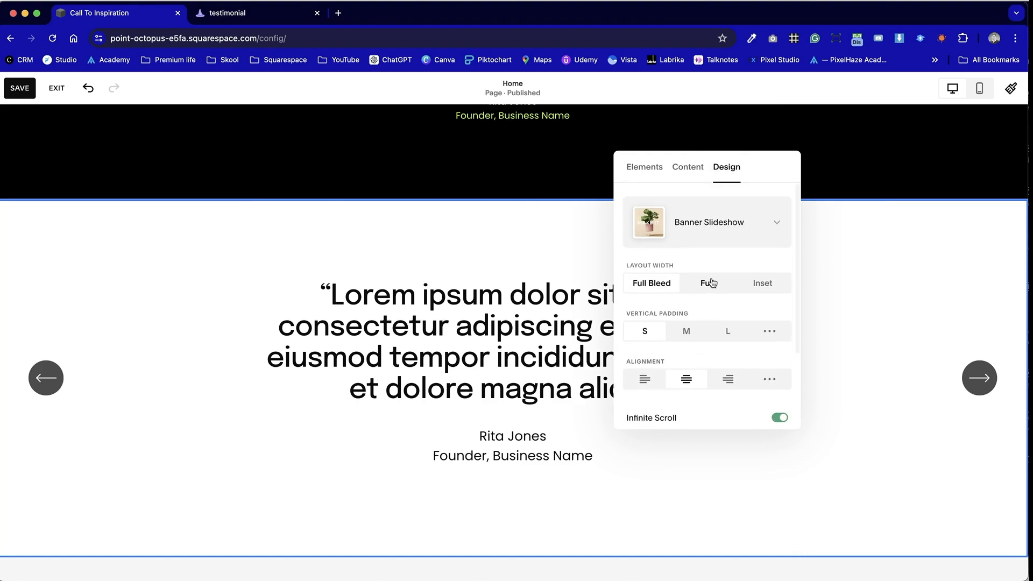
click(760, 289)
Enable Show Image so the slides display their photos, and bring up the layout choices.
scroll(707, 366, down, 4)
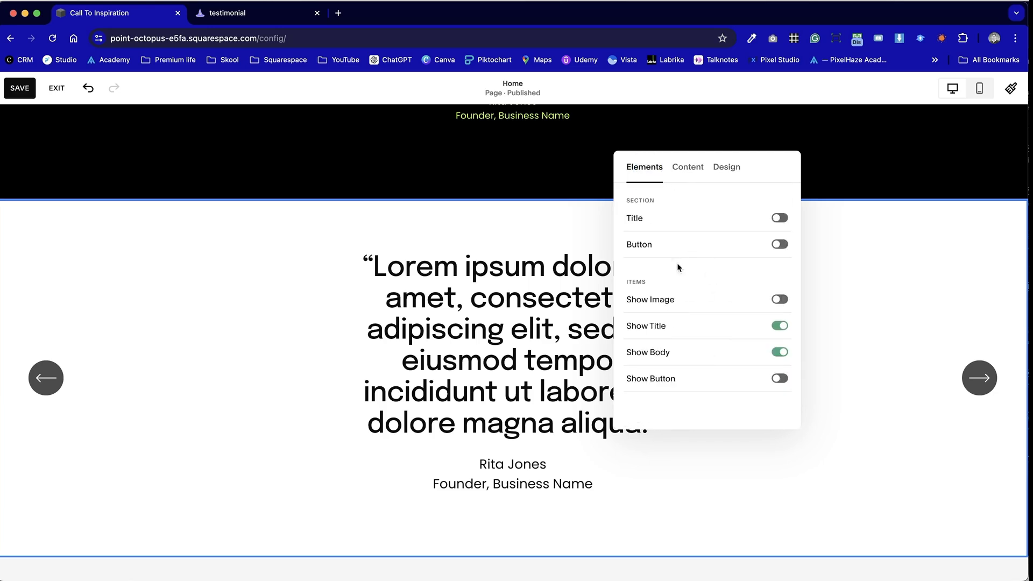
scroll(542, 334, down, 2)
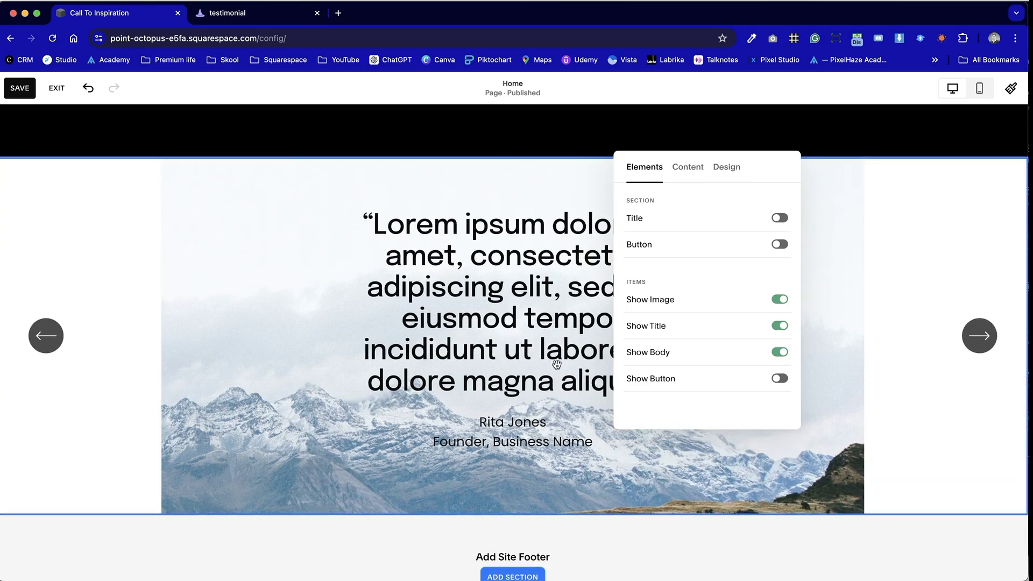
click(696, 171)
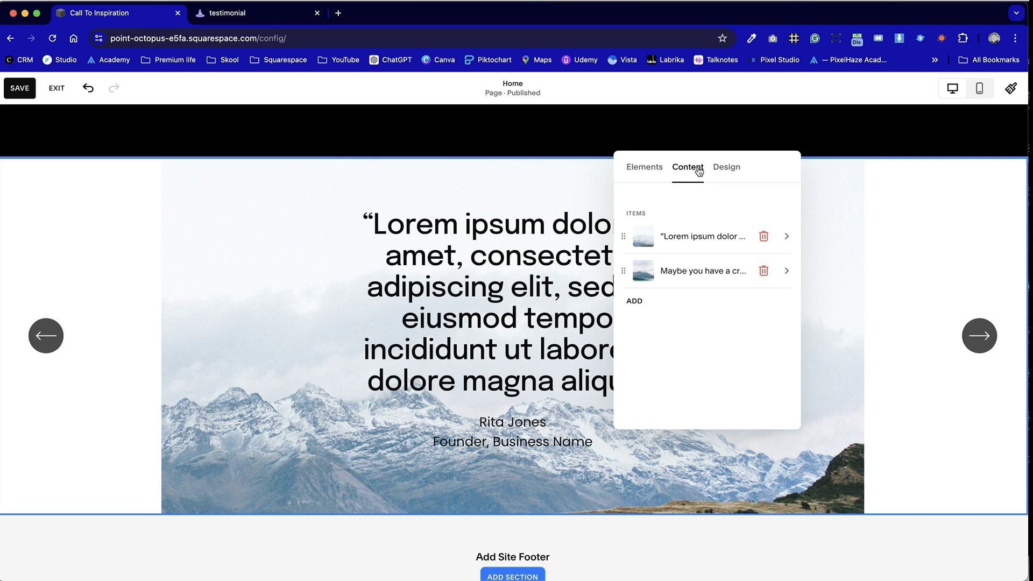
click(722, 175)
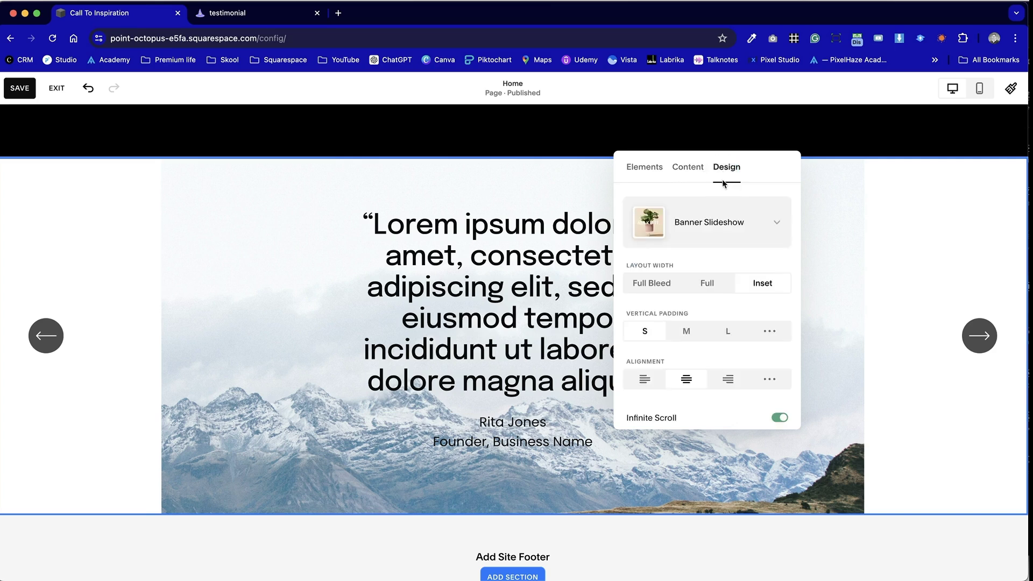
click(728, 221)
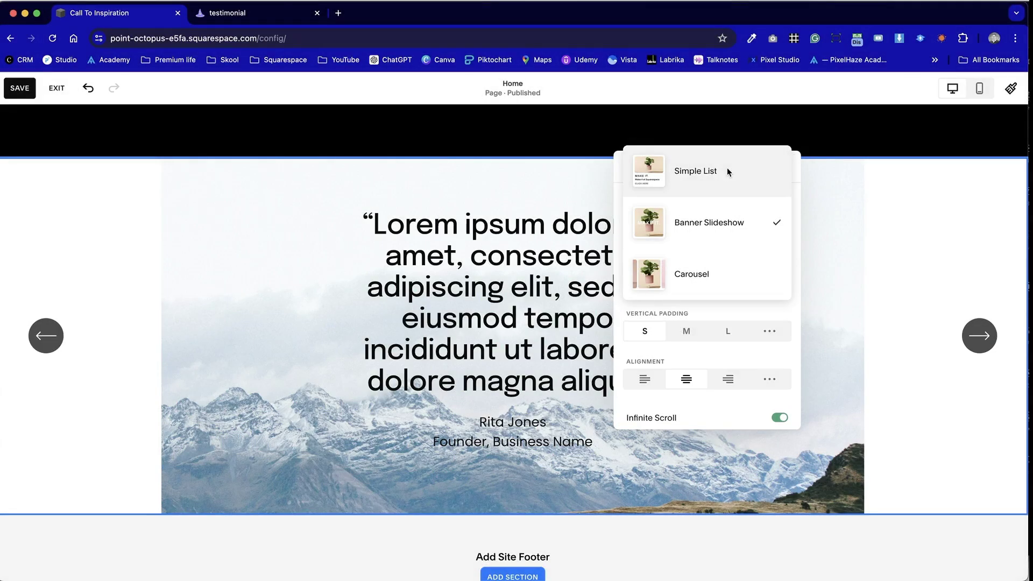
Switch to the Carousel layout with Max Columns 1, Show Adjacent Slides off and Infinite Scroll on.
click(725, 272)
scroll(478, 363, down, 5)
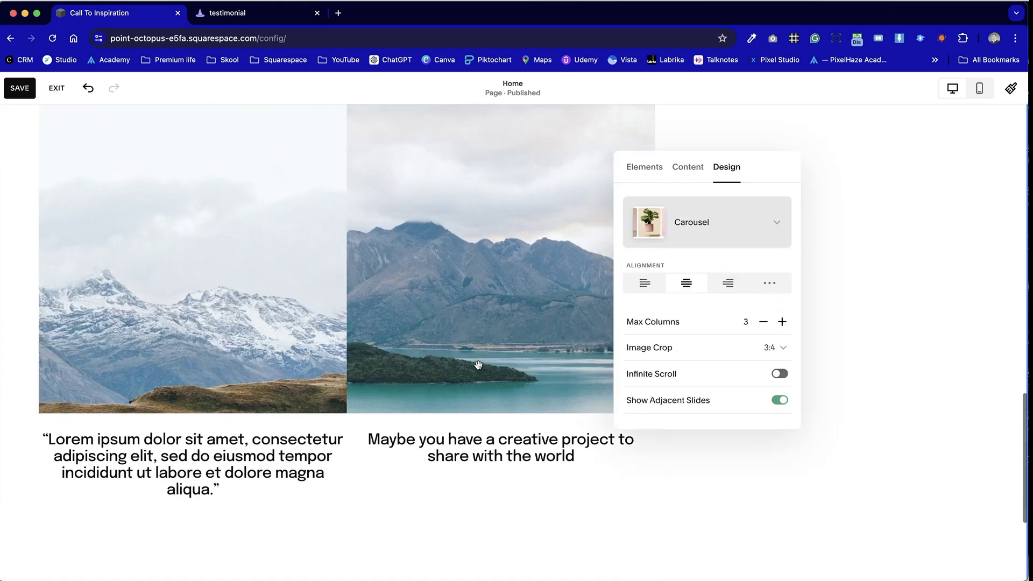
click(765, 323)
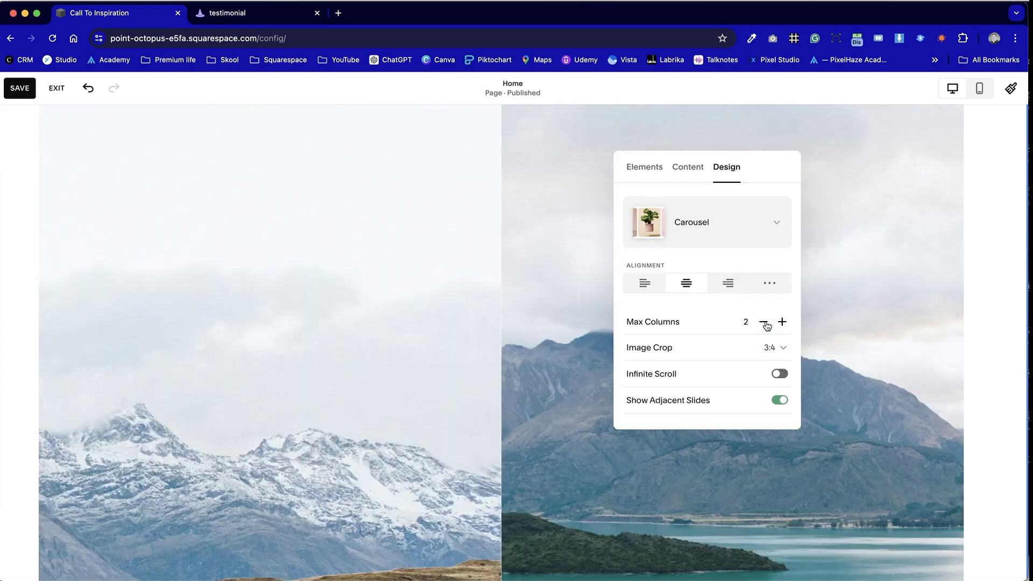
click(764, 322)
scroll(572, 388, down, 10)
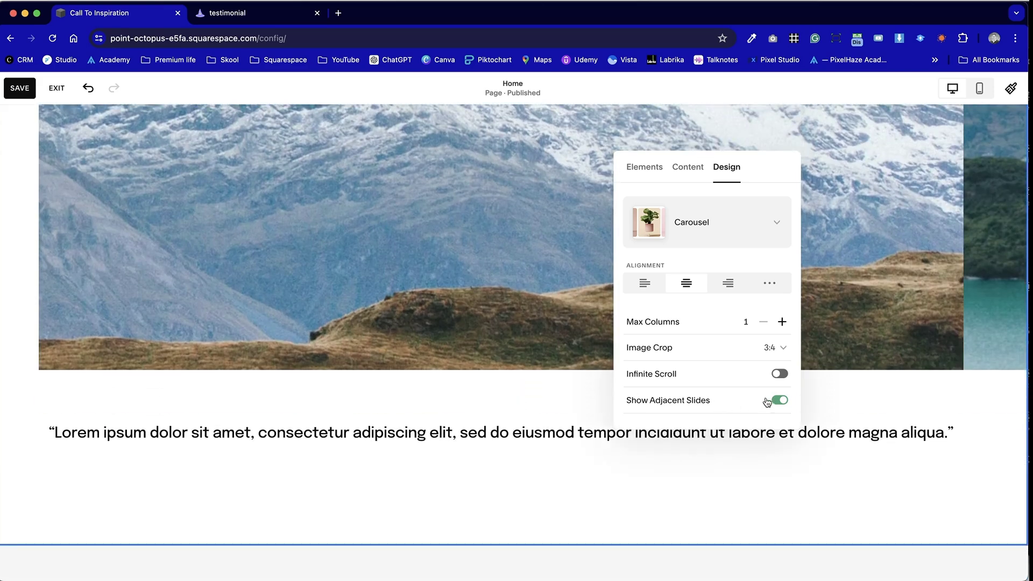
click(768, 401)
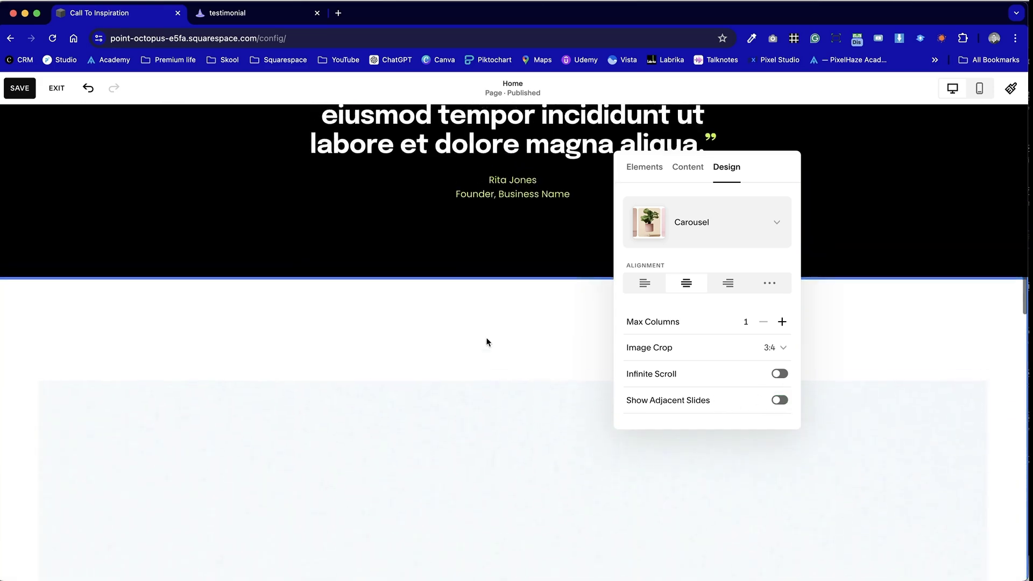
click(790, 377)
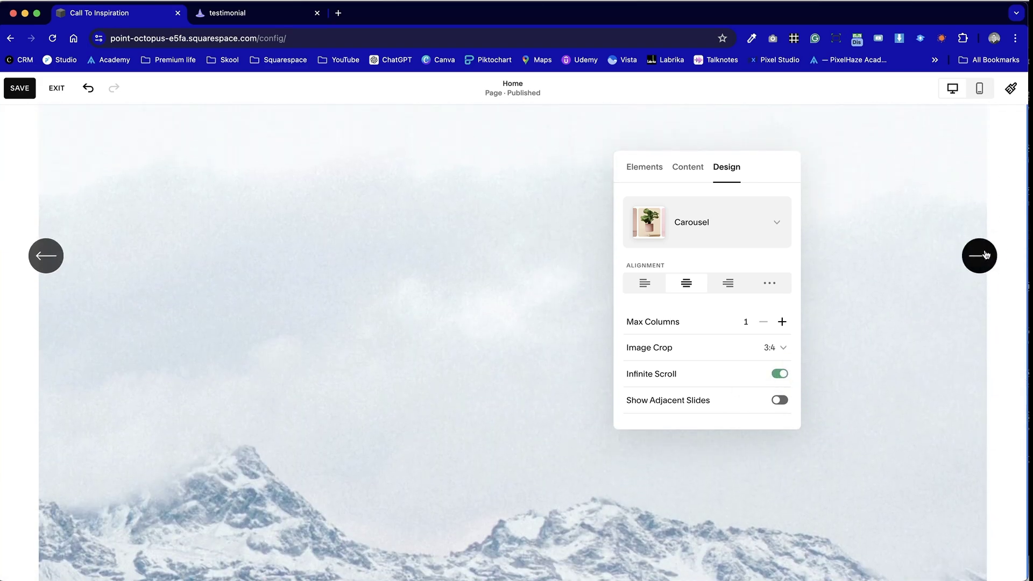
Close the settings, then reopen the carousel section's settings panel and move it aside.
click(901, 304)
scroll(625, 350, down, 5)
scroll(625, 350, up, 10)
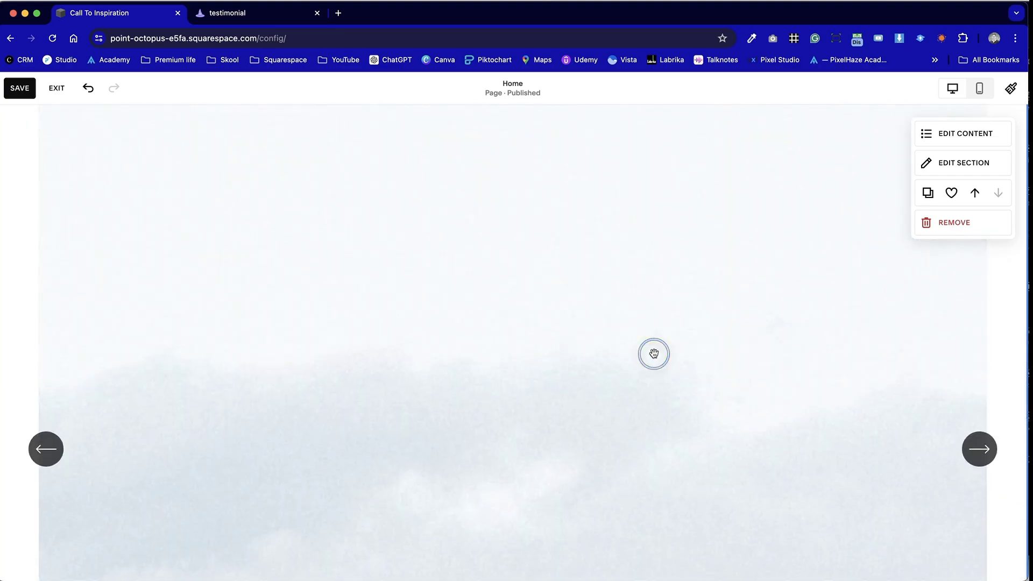
scroll(799, 221, up, 2)
click(970, 149)
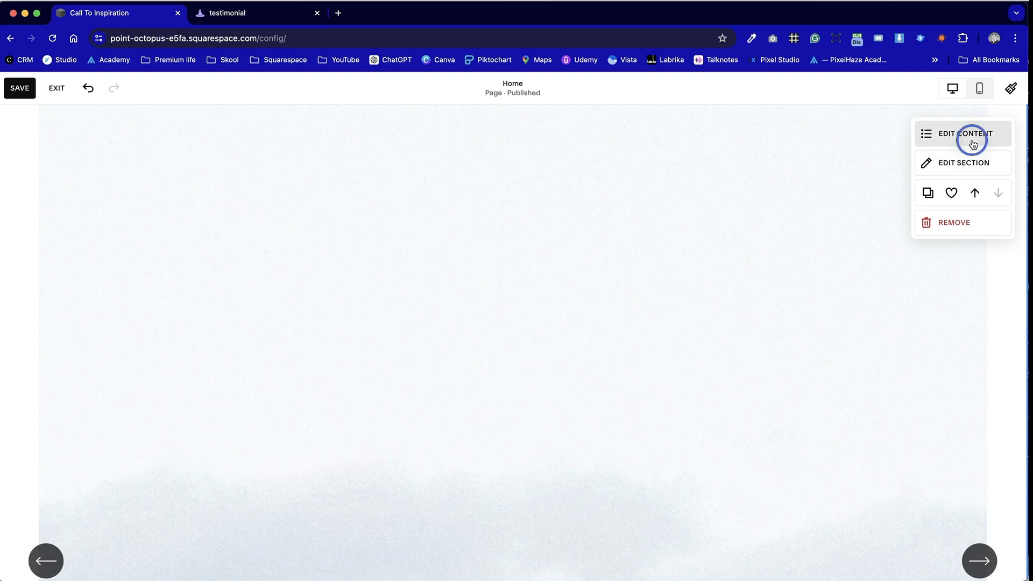
drag(995, 178, 797, 160)
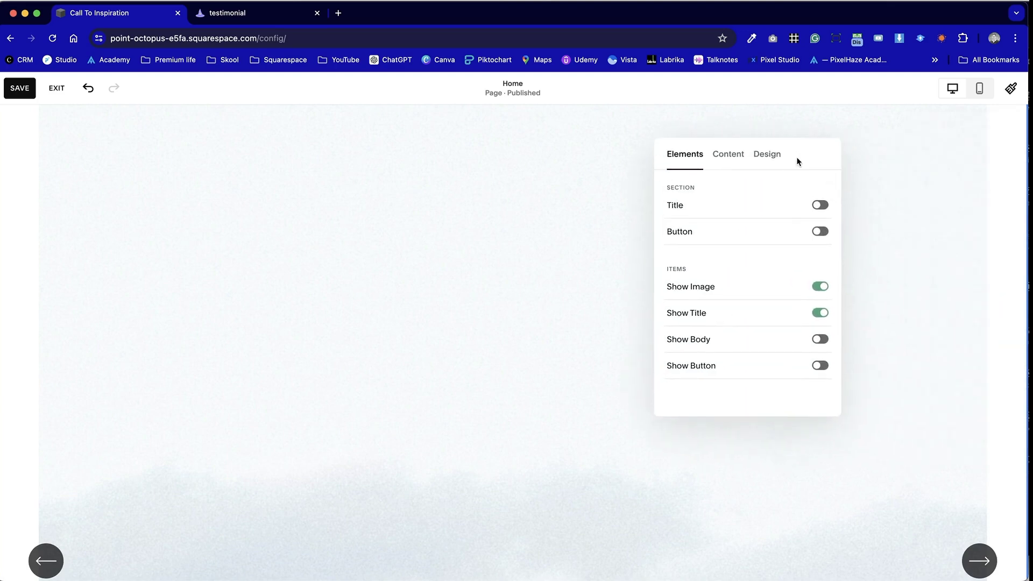
Set the carousel's Image Crop to 16:9.
click(770, 160)
click(811, 331)
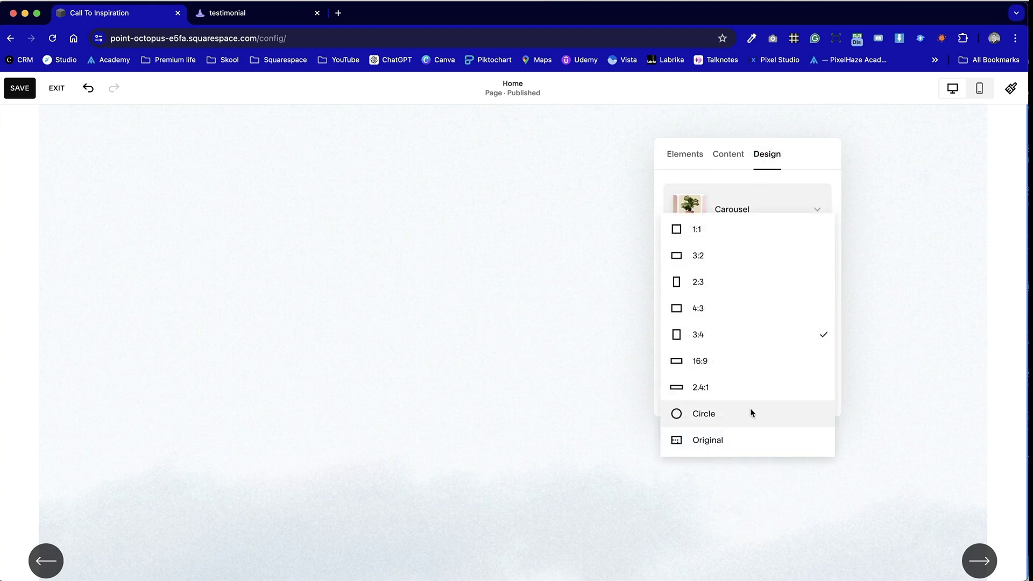
click(754, 369)
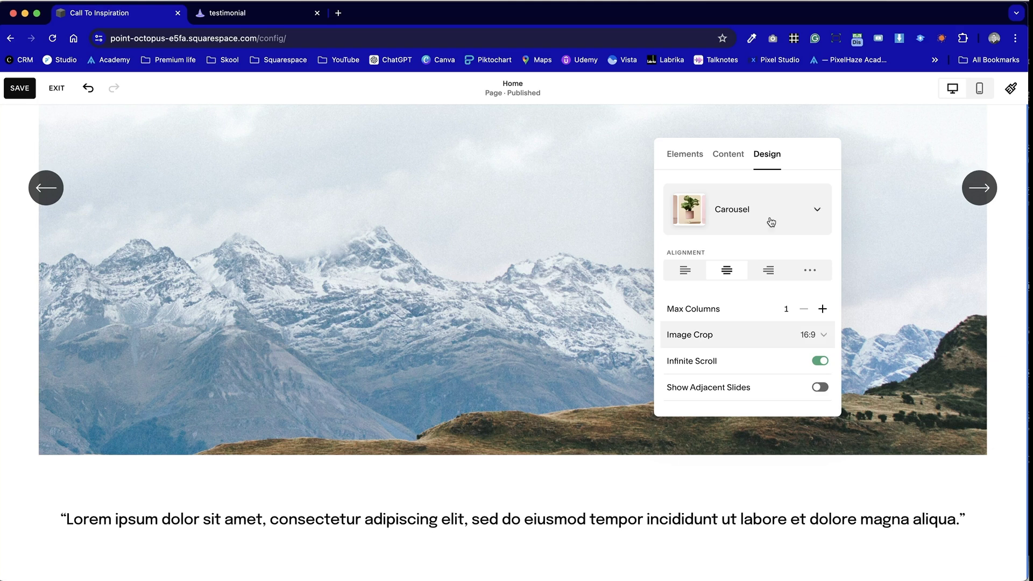
click(729, 155)
click(768, 156)
scroll(751, 250, down, 2)
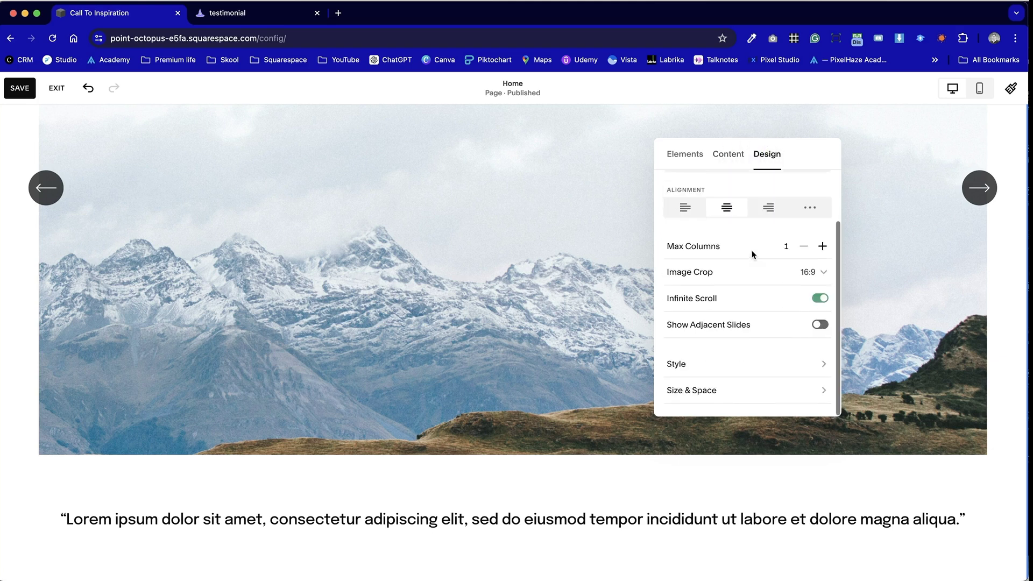
click(766, 364)
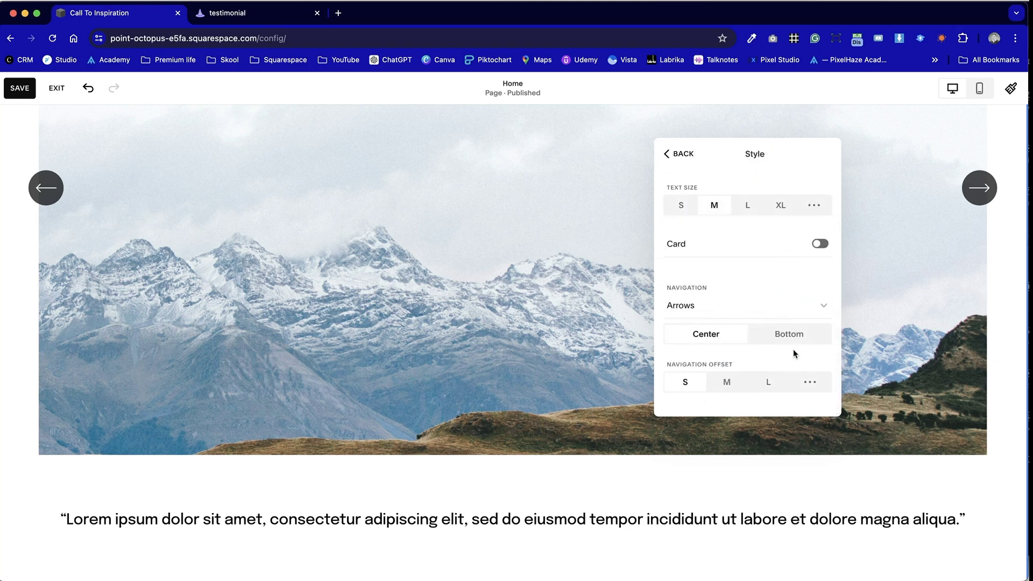
Set Navigation to Bottom, Space Above Navigation to M and Text Size to L.
click(791, 336)
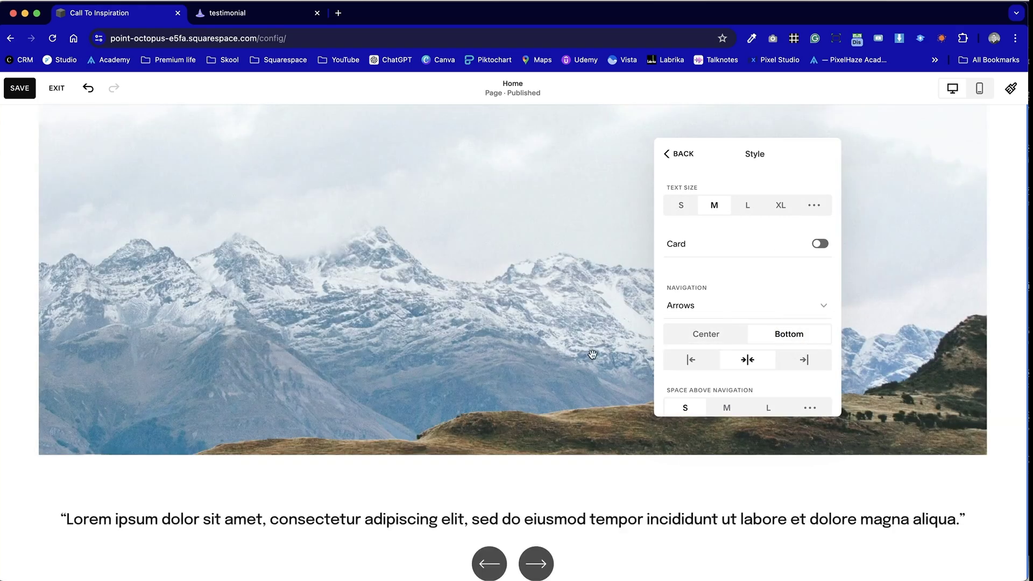
scroll(760, 329, down, 1)
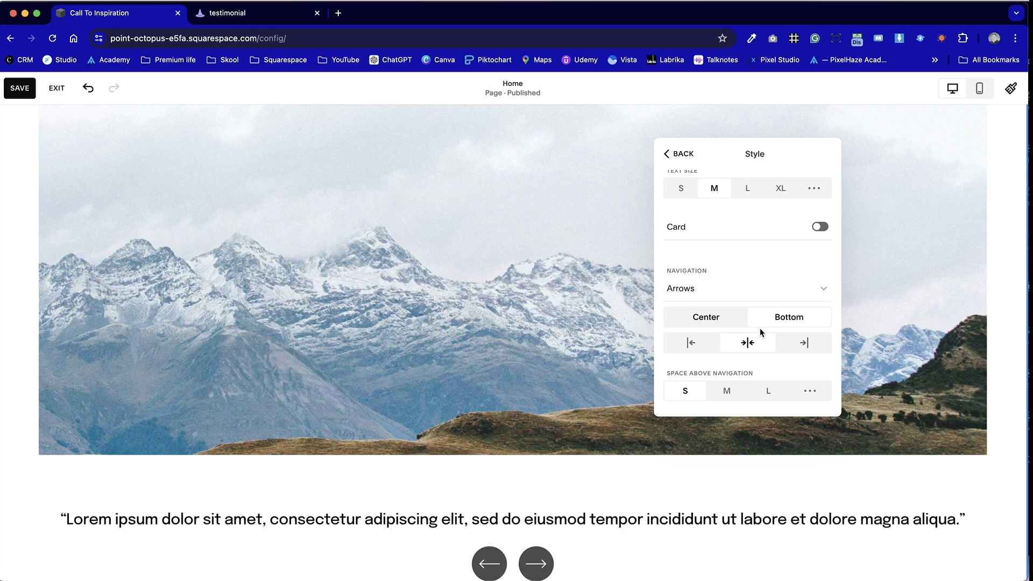
click(726, 391)
scroll(503, 491, down, 2)
scroll(504, 490, up, 1)
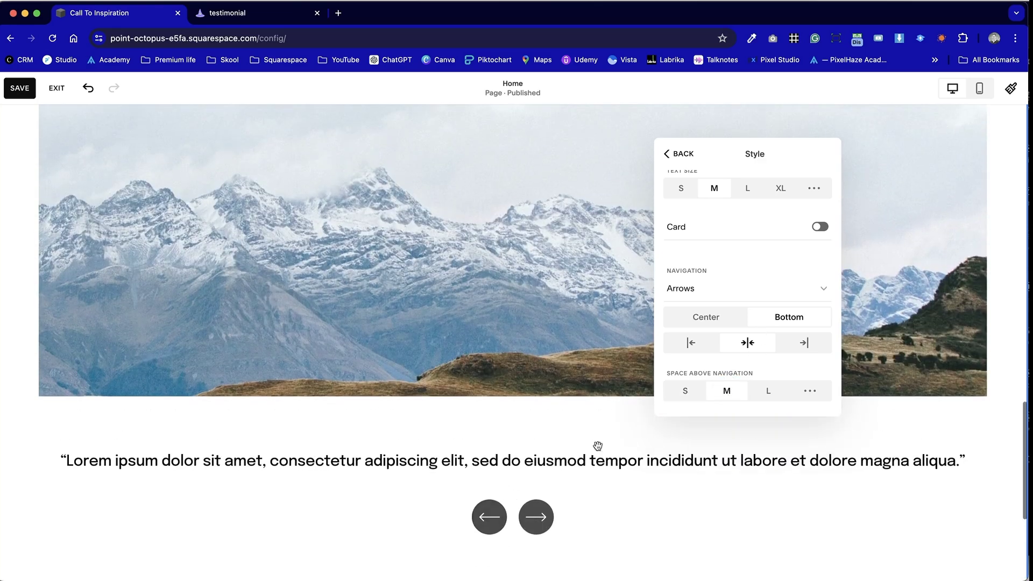
scroll(714, 341, up, 1)
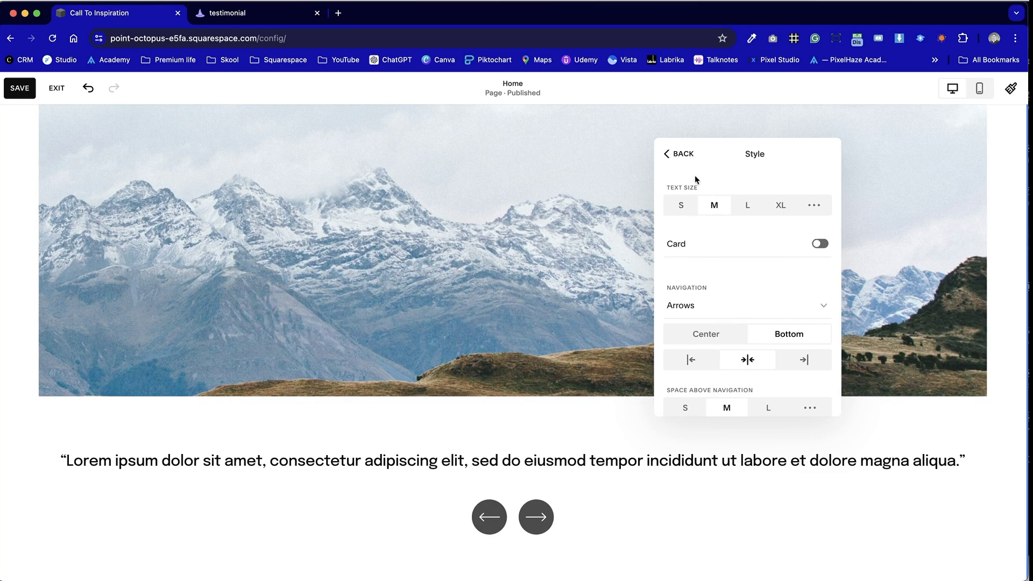
click(746, 208)
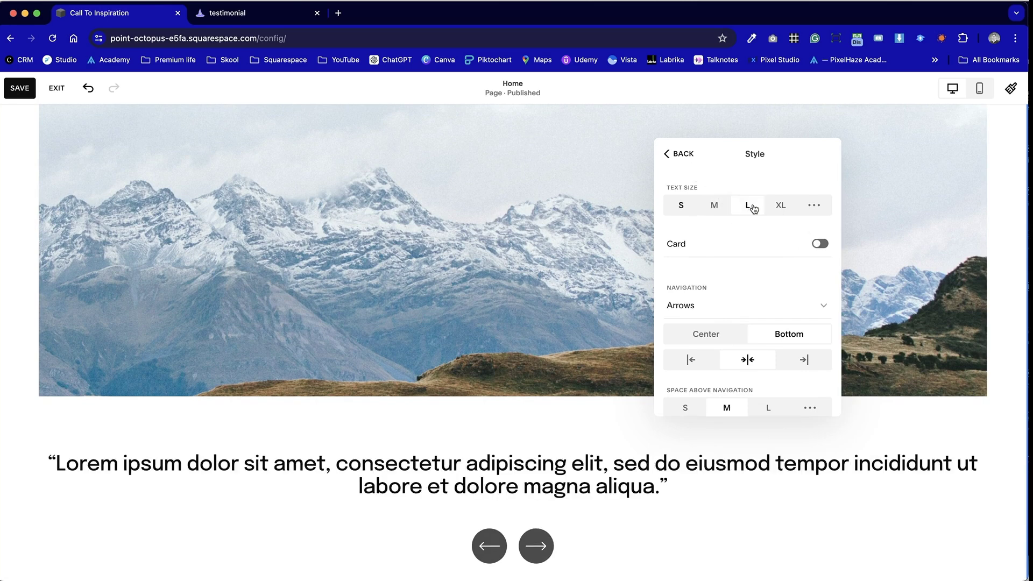
click(703, 156)
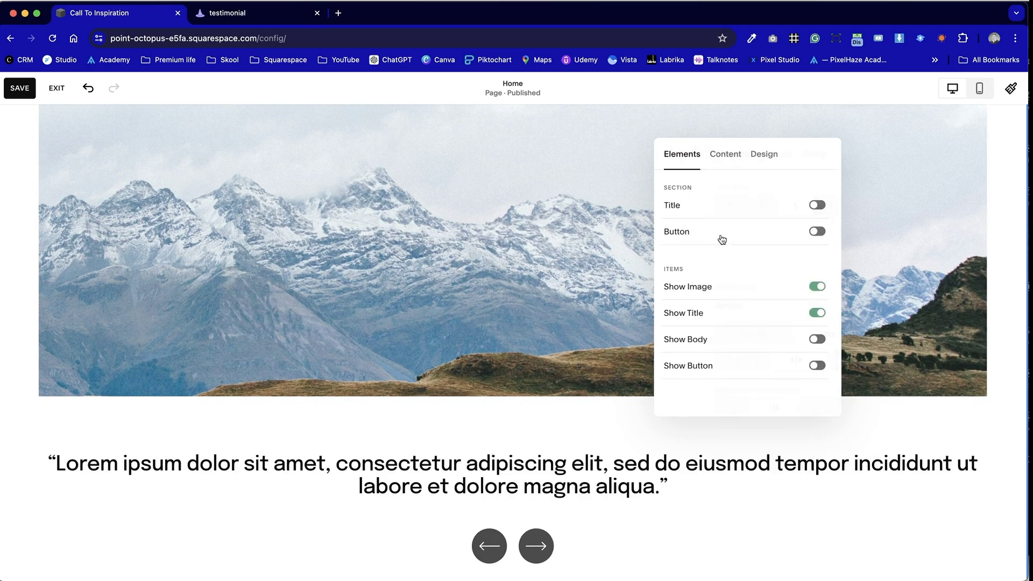
Turn on Show Body to display the author line, keeping the 16:9 image crop.
scroll(594, 440, down, 1)
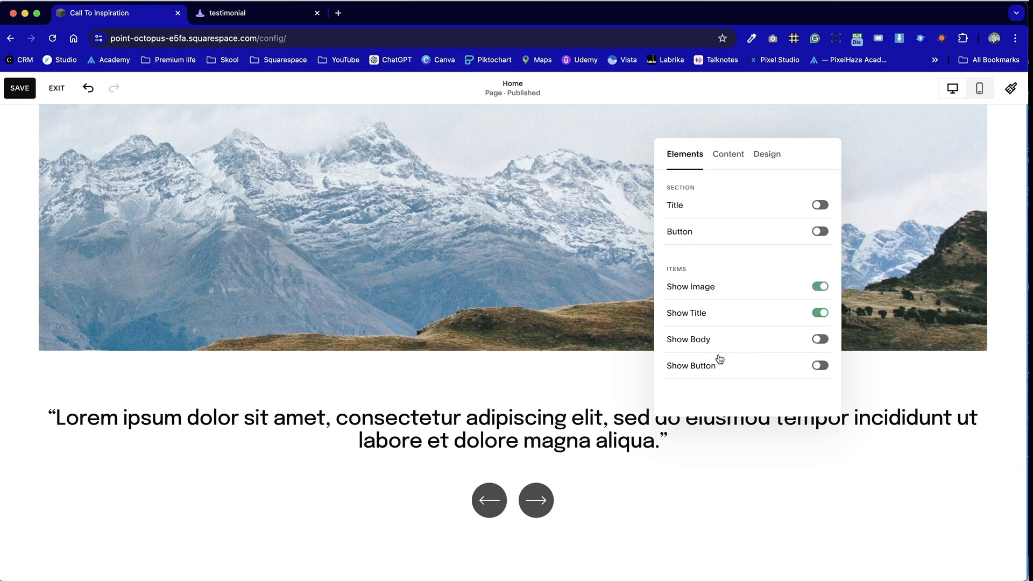
click(822, 342)
scroll(528, 419, down, 1)
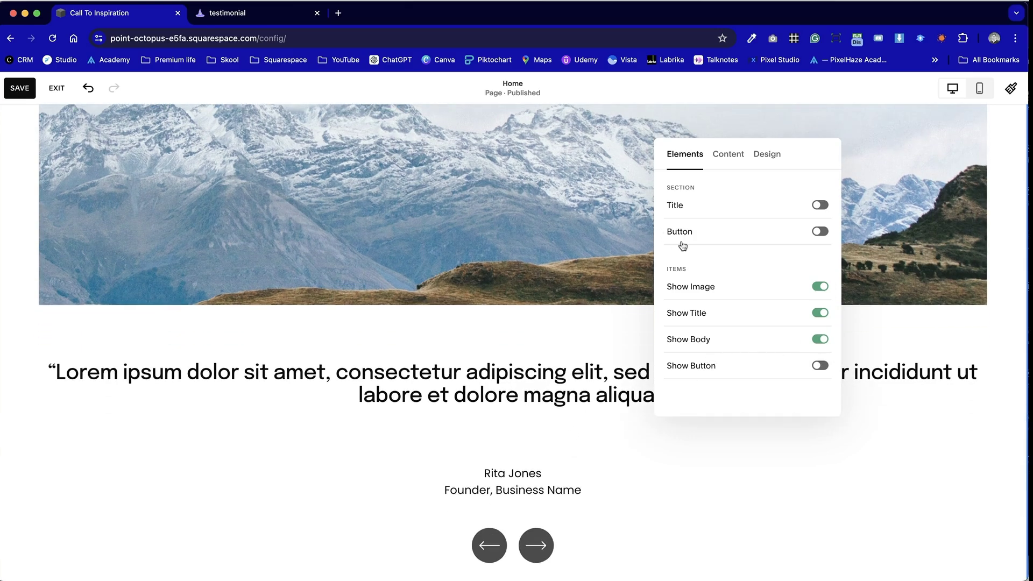
scroll(519, 325, up, 1)
click(728, 155)
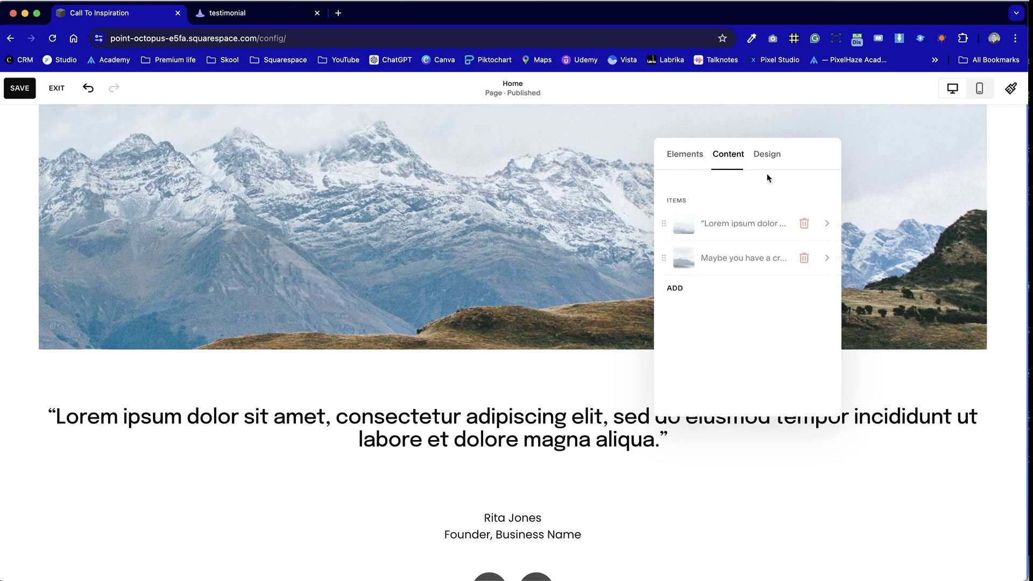
click(769, 154)
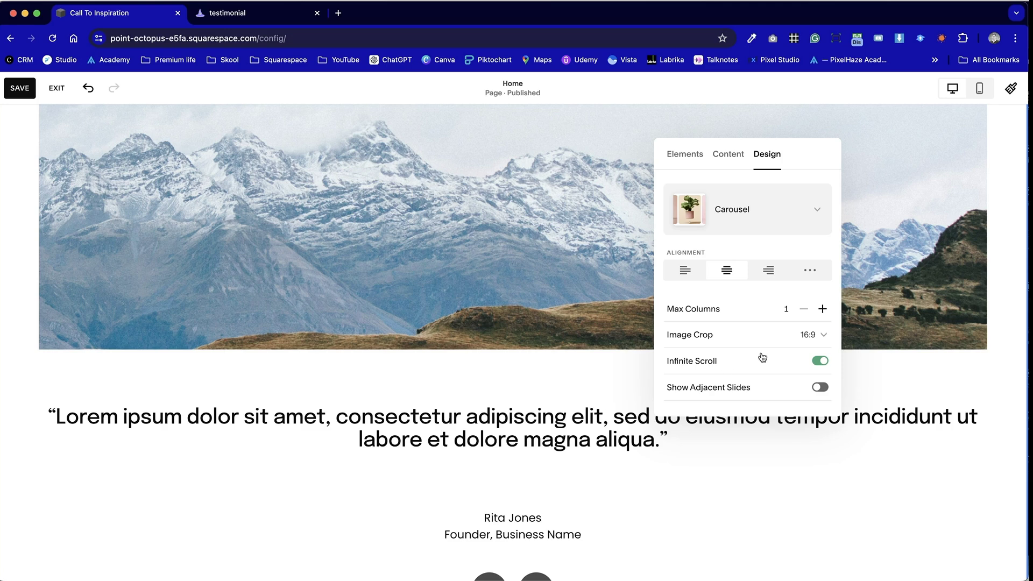
click(815, 335)
click(818, 336)
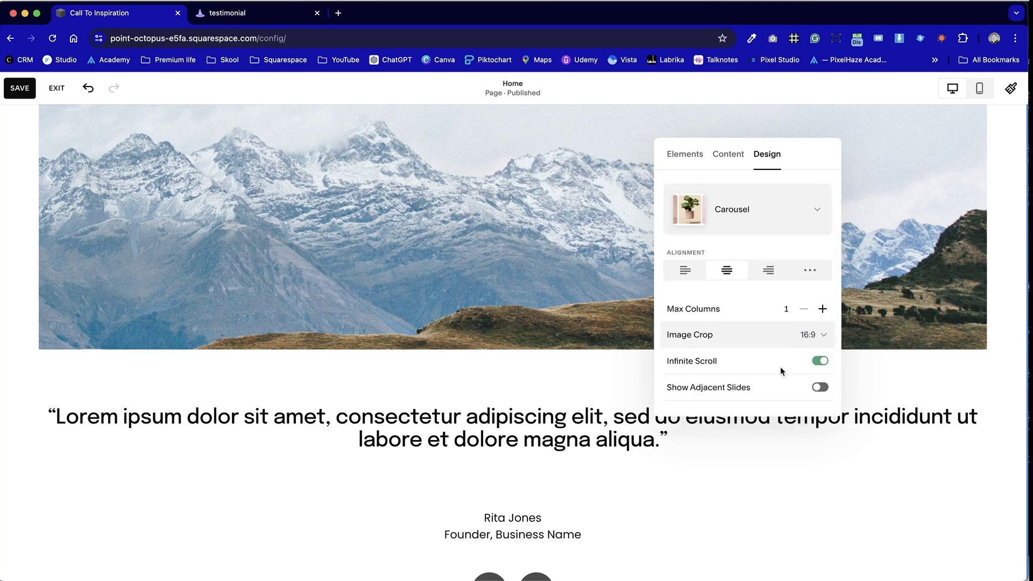
scroll(782, 369, down, 2)
Set Media Width and Content Width to S in Size & Space.
click(773, 395)
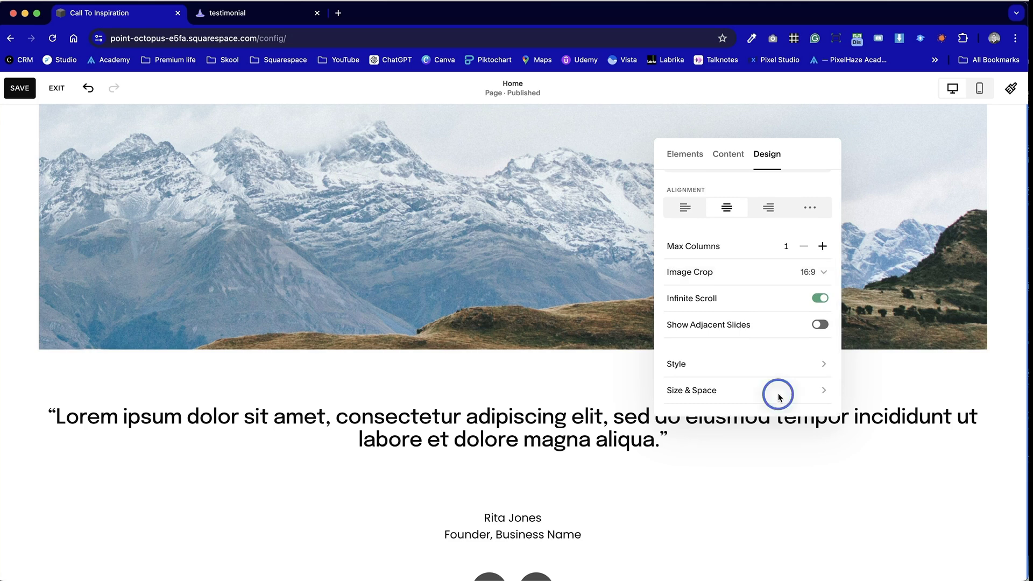
click(685, 253)
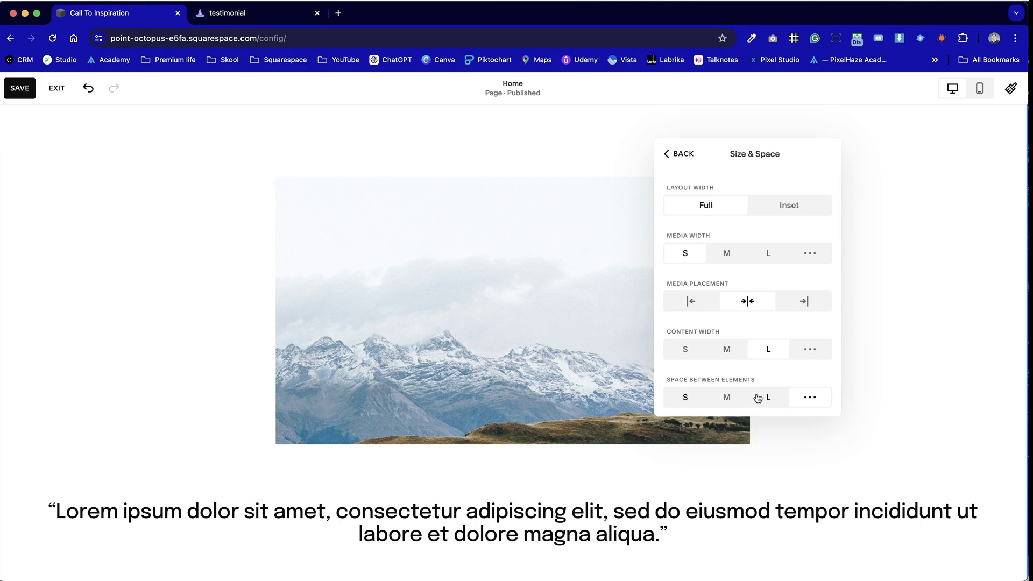
click(726, 350)
click(685, 349)
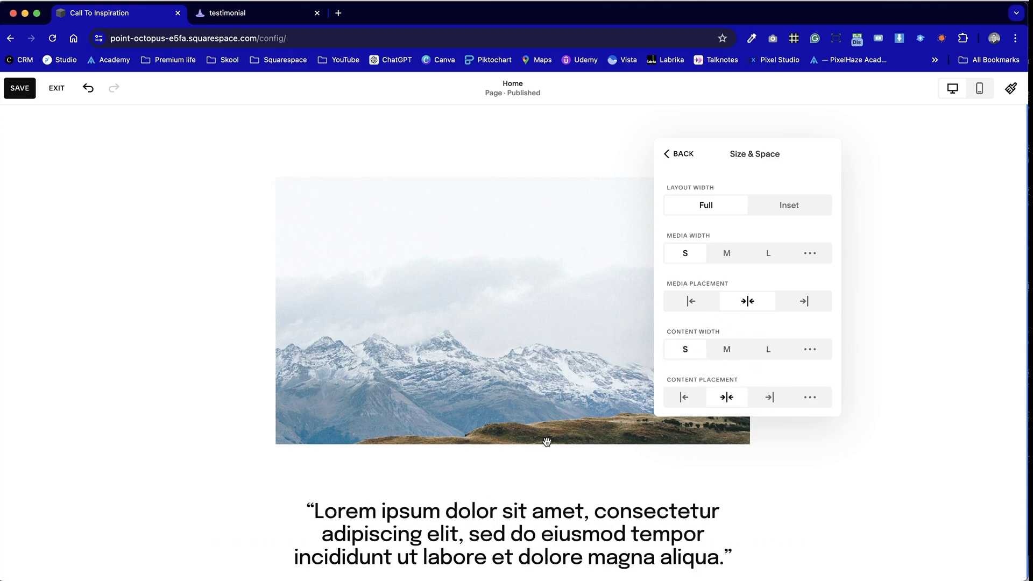
Try extra element spacing, undo it, and adjust the gap between slides.
scroll(546, 443, down, 3)
scroll(524, 457, down, 2)
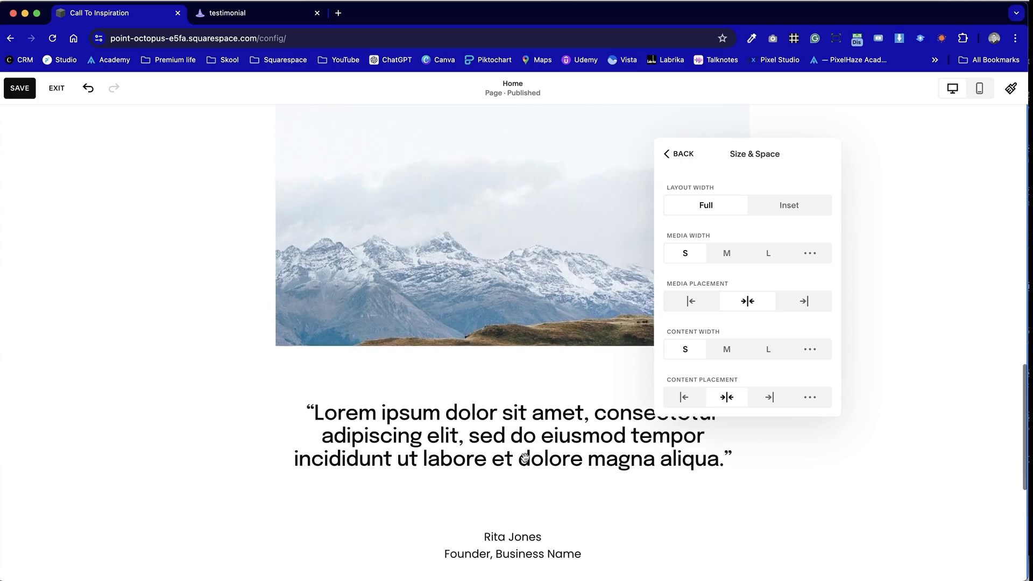
scroll(700, 379, down, 2)
scroll(700, 381, down, 1)
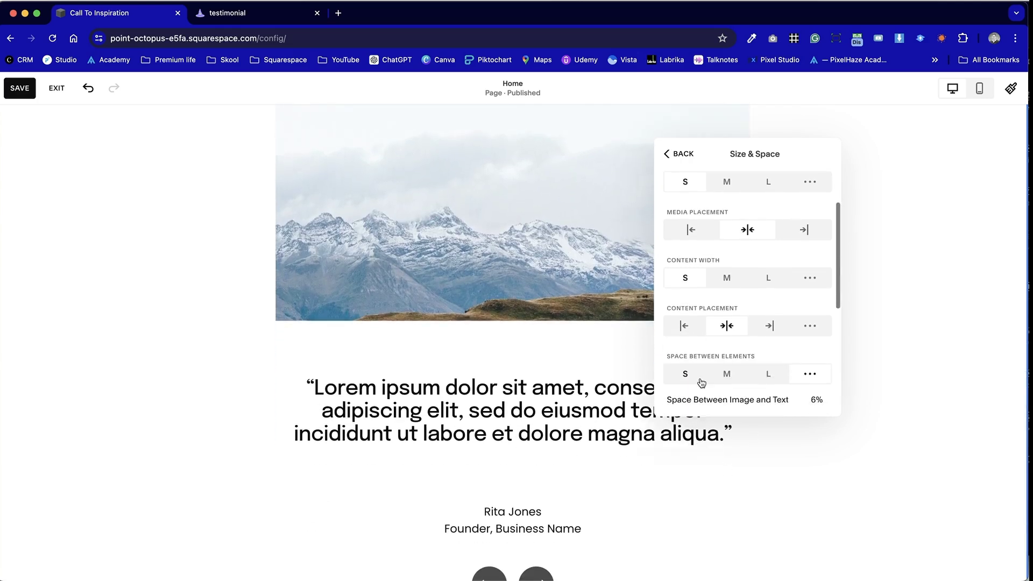
scroll(701, 383, down, 2)
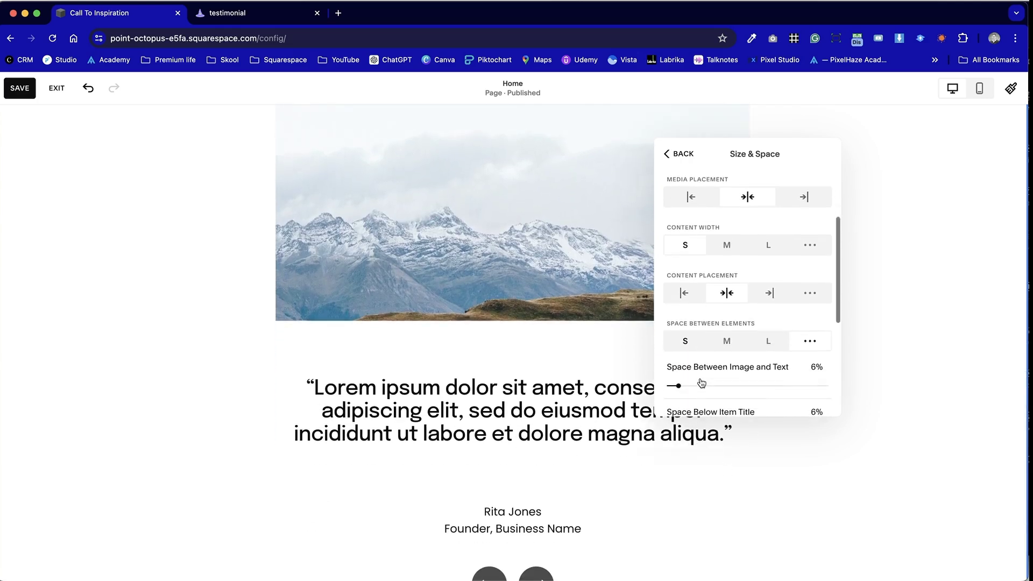
click(725, 335)
key(super+z)
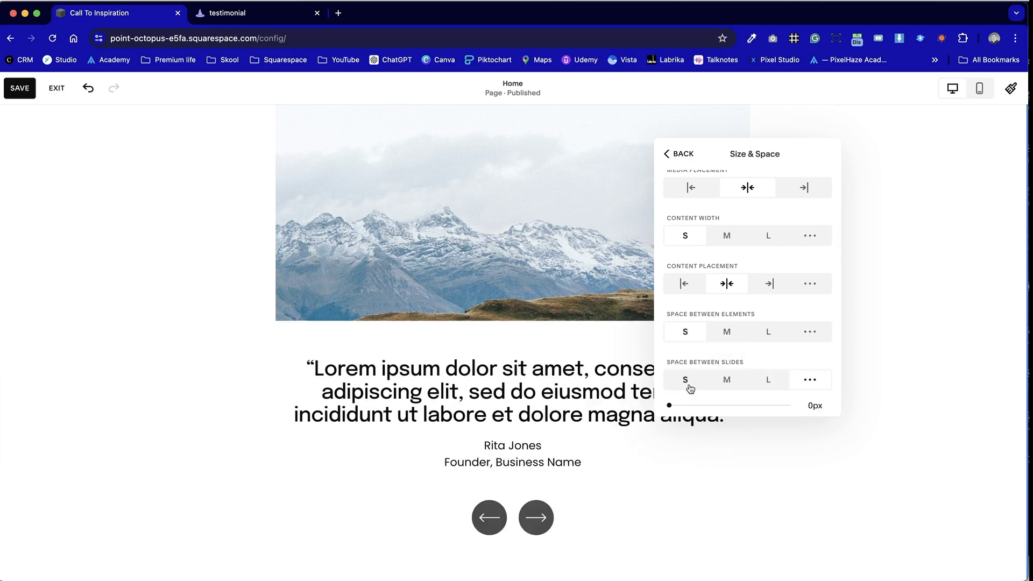
scroll(696, 385, down, 4)
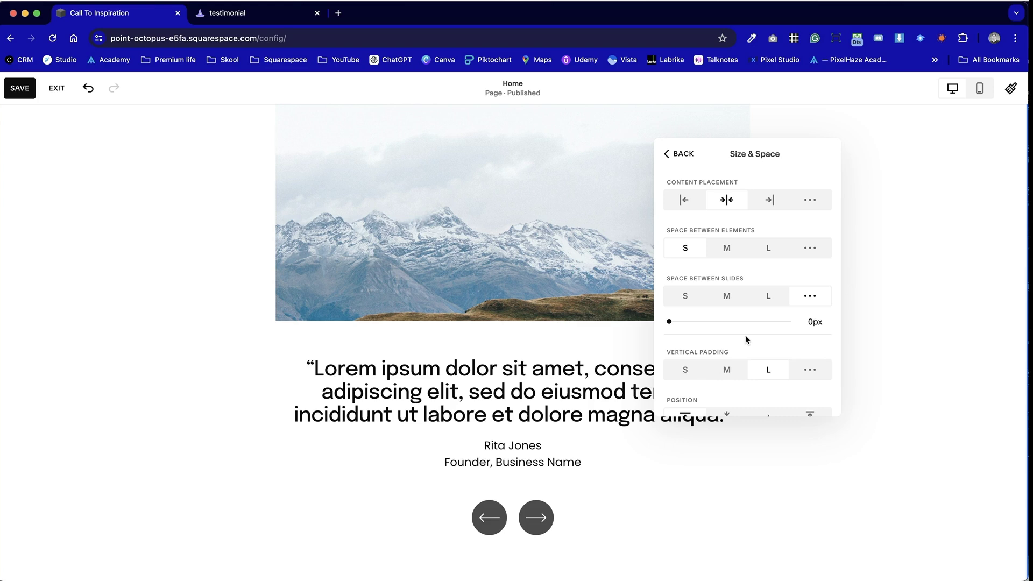
mouse_move(669, 321)
mouse_down()
mouse_move(694, 318)
mouse_move(648, 316)
mouse_move(696, 317)
mouse_move(668, 316)
mouse_up()
click(792, 275)
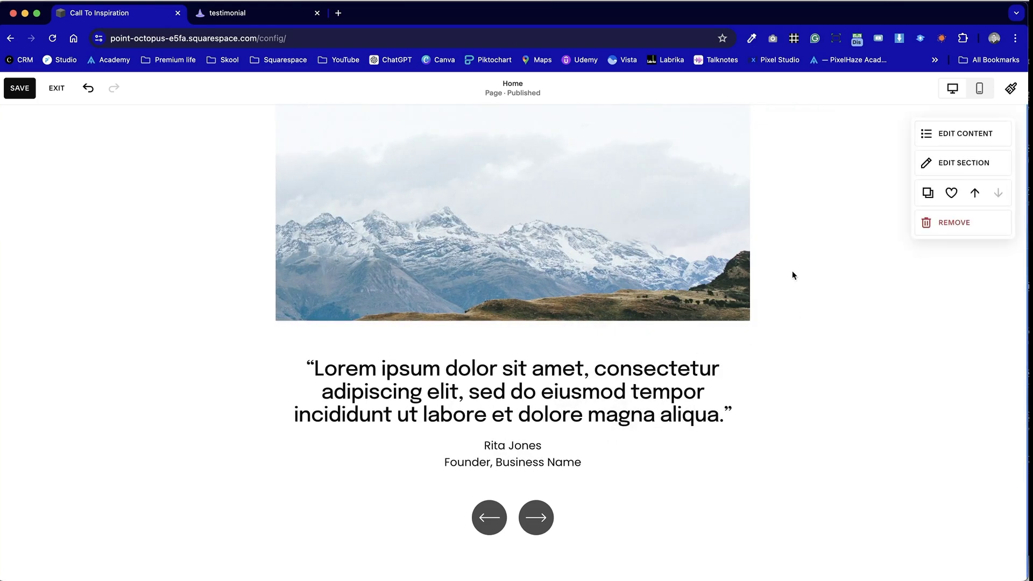
Try an Inset layout width, then revert the section to Full width.
click(947, 138)
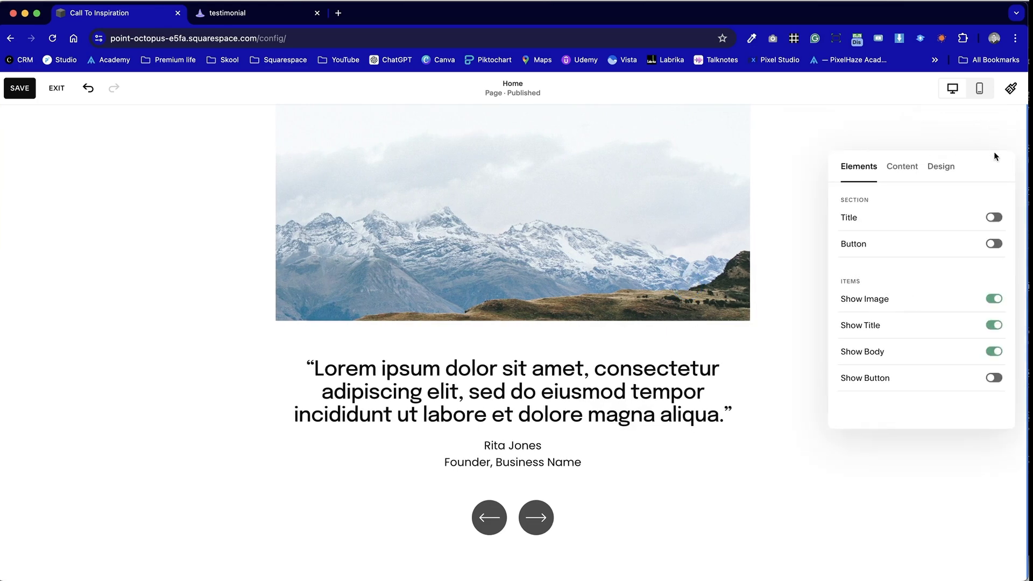
drag(994, 156, 851, 156)
click(817, 159)
scroll(751, 323, down, 1)
click(766, 398)
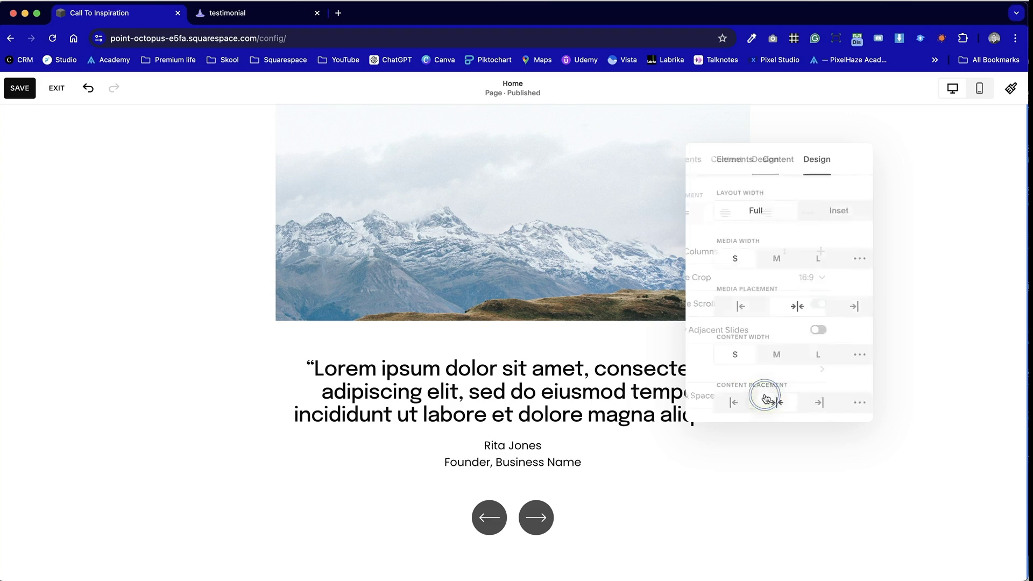
scroll(786, 365, down, 5)
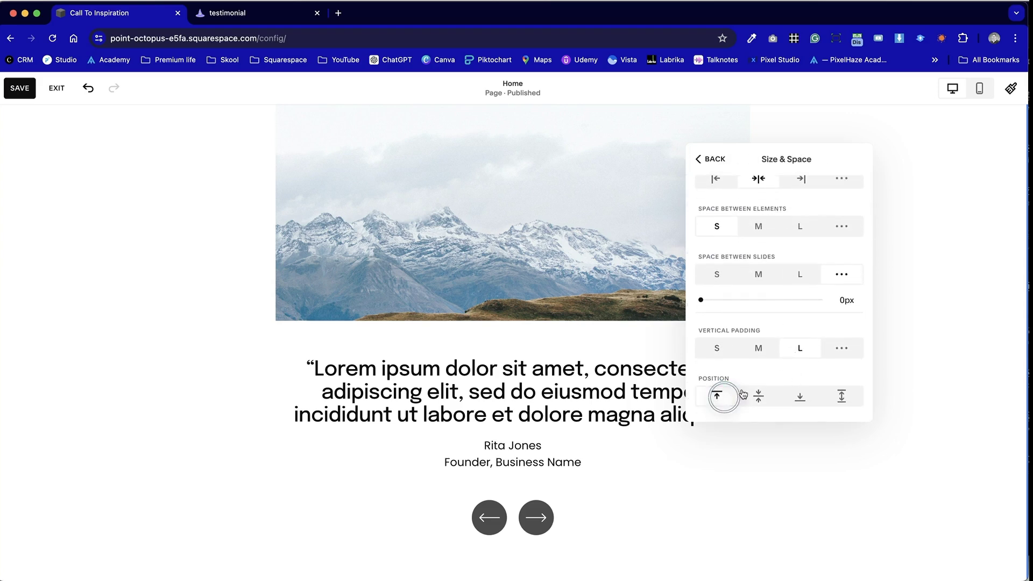
scroll(599, 392, up, 4)
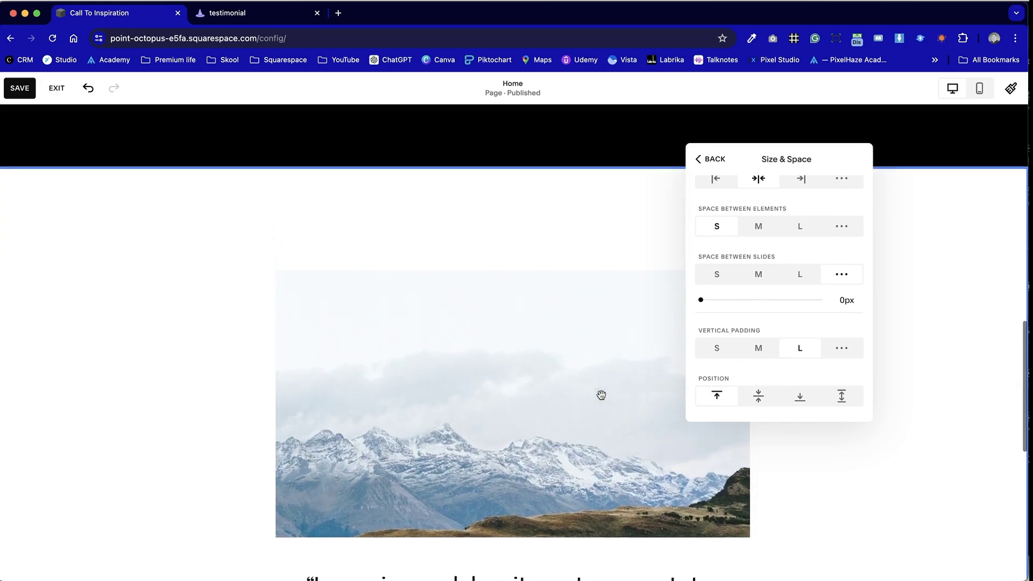
scroll(602, 398, down, 5)
scroll(715, 349, up, 5)
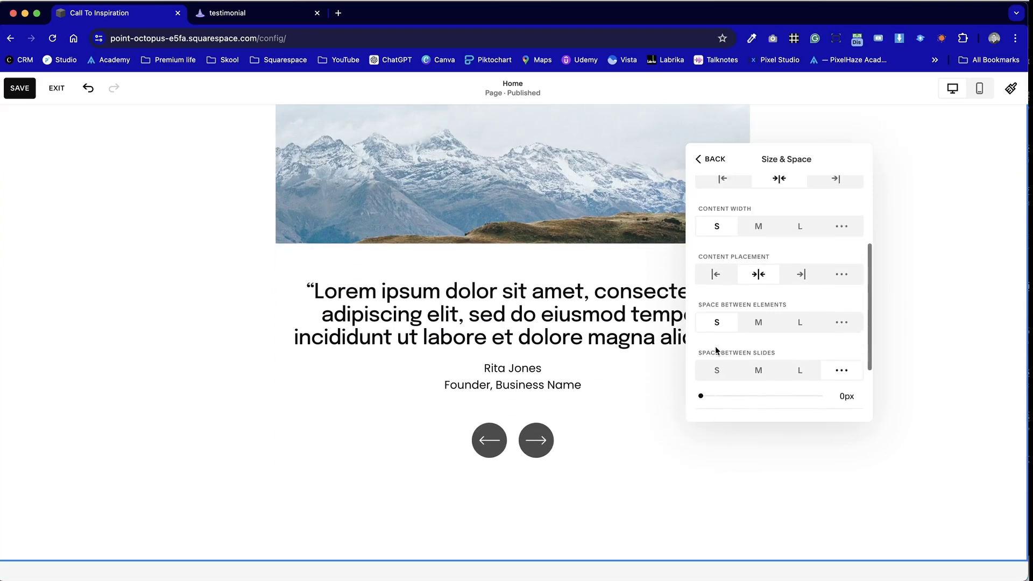
click(823, 209)
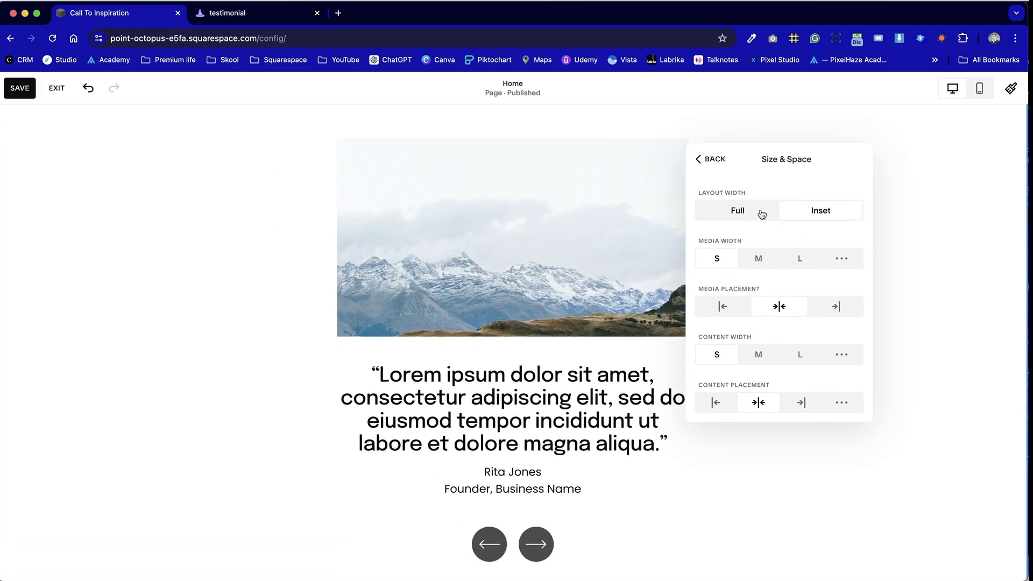
click(742, 214)
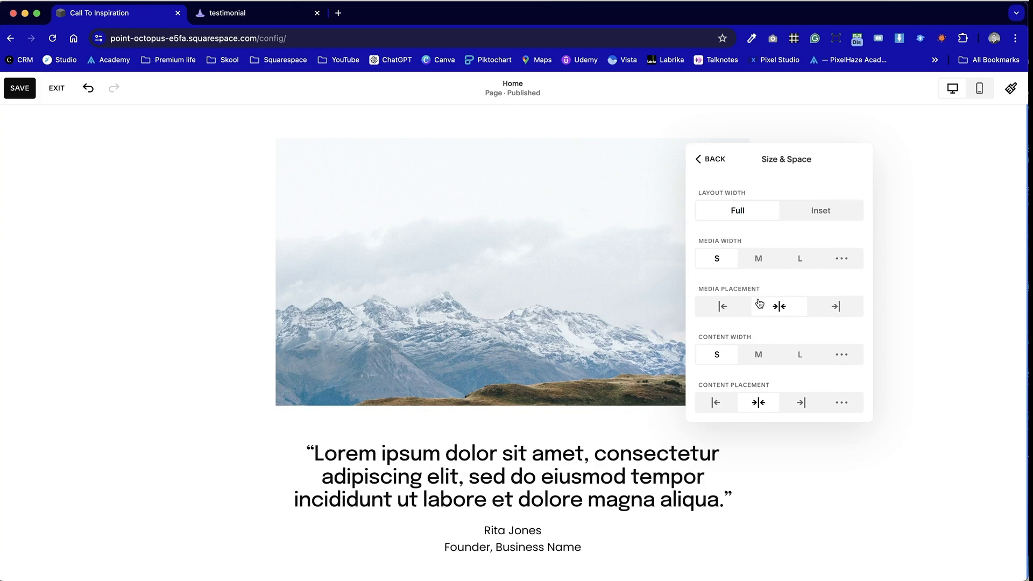
scroll(533, 308, up, 5)
scroll(533, 308, down, 5)
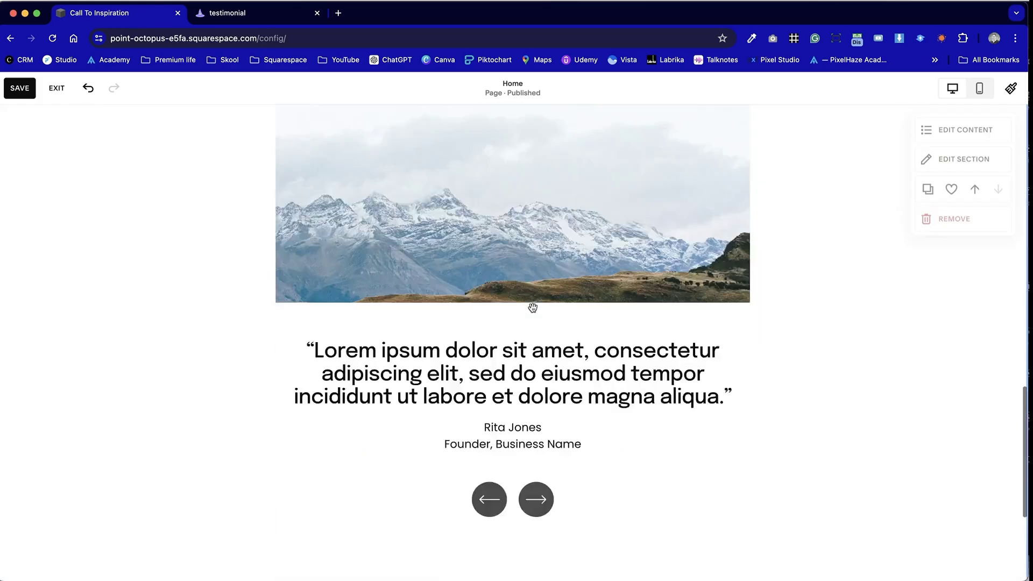
Compare with the reference page and review the first slide's title, then close the panel.
key(ctrl+Tab)
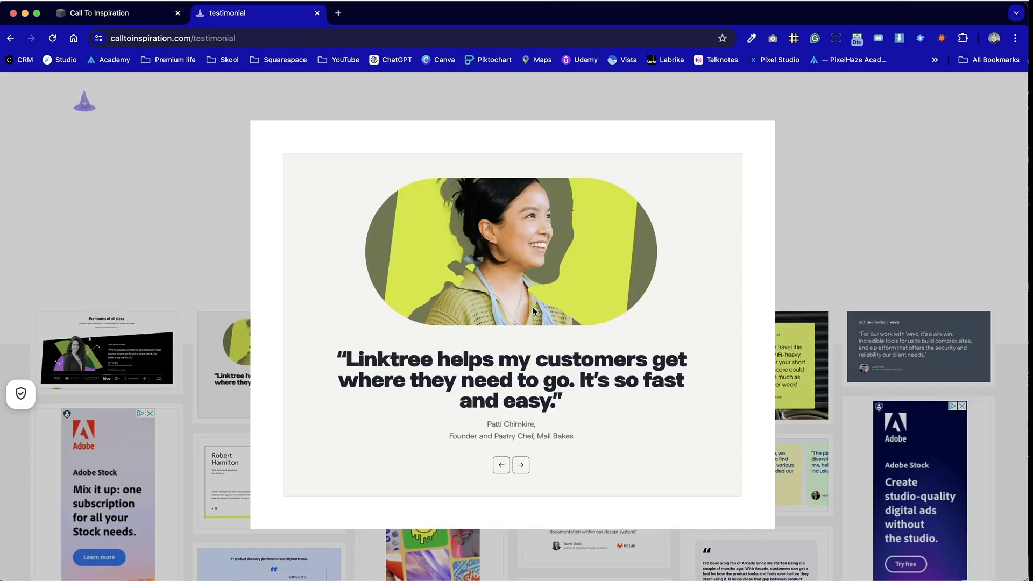
key(ctrl+Tab)
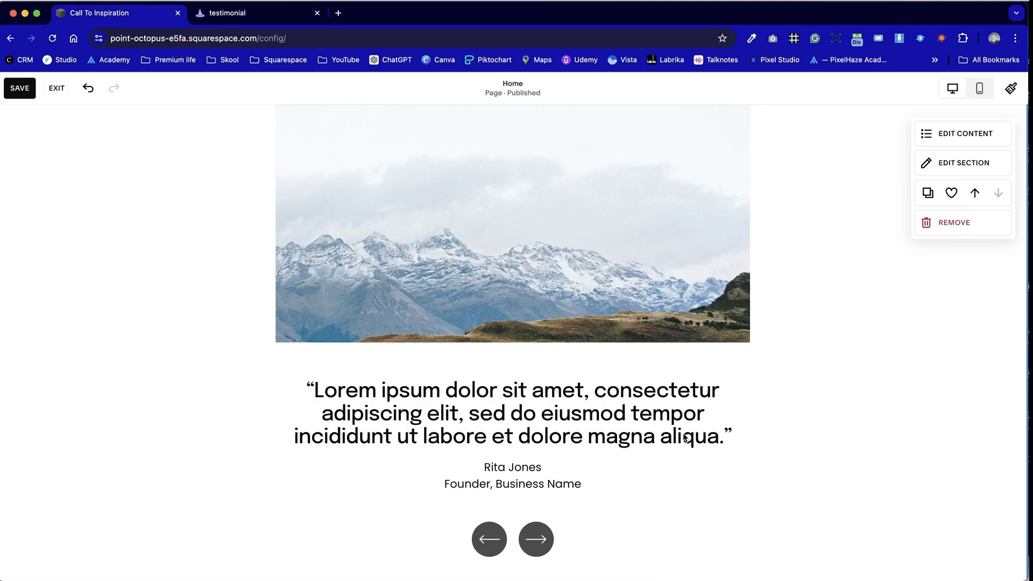
click(968, 134)
click(907, 166)
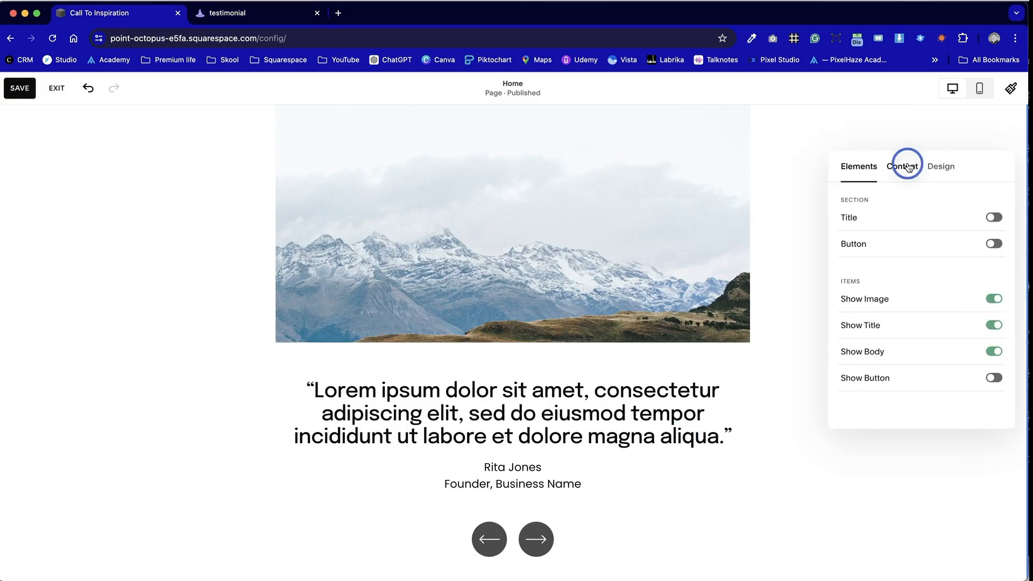
click(939, 169)
click(903, 166)
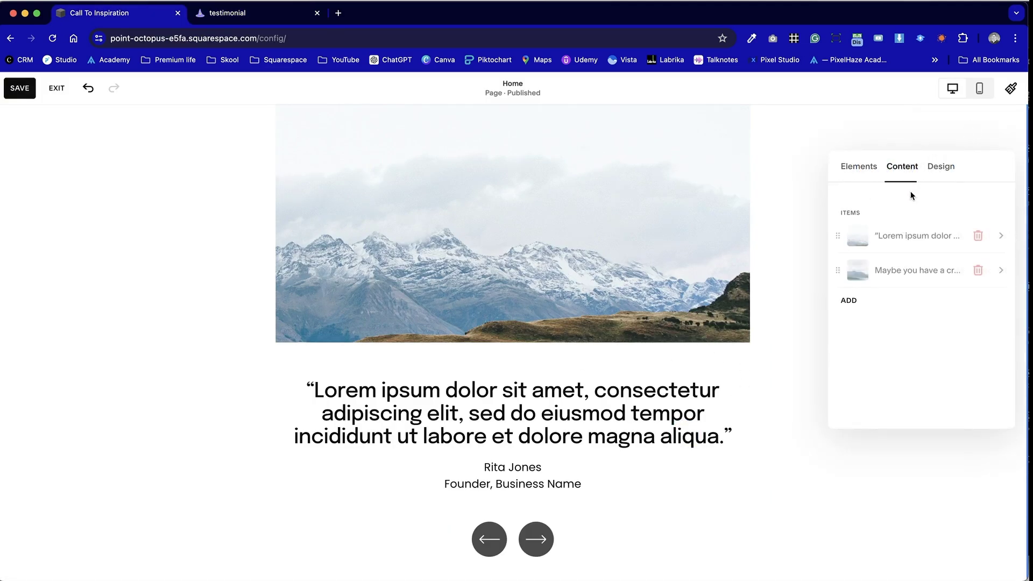
click(909, 233)
scroll(899, 362, down, 2)
triple_click(904, 353)
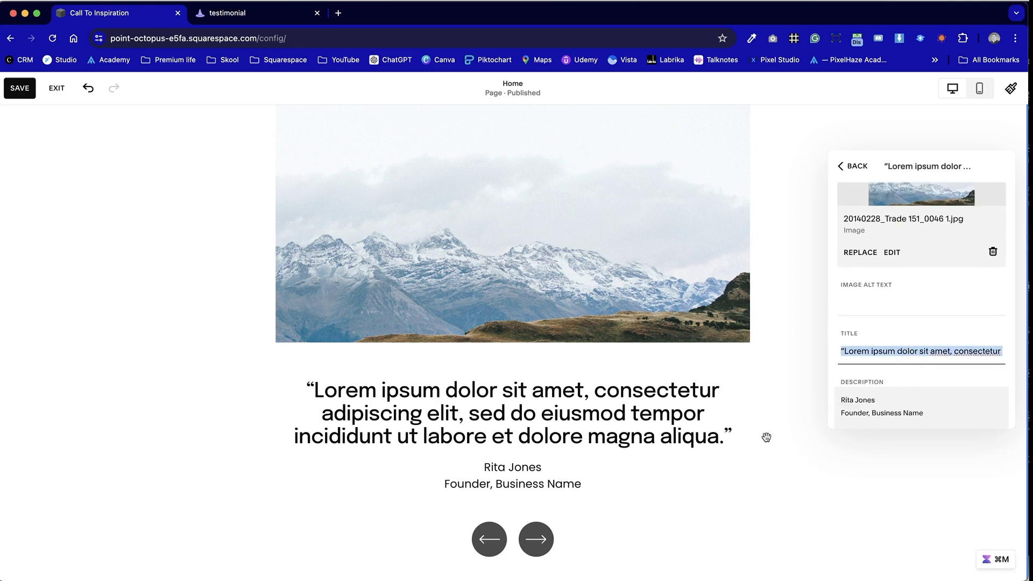
click(791, 467)
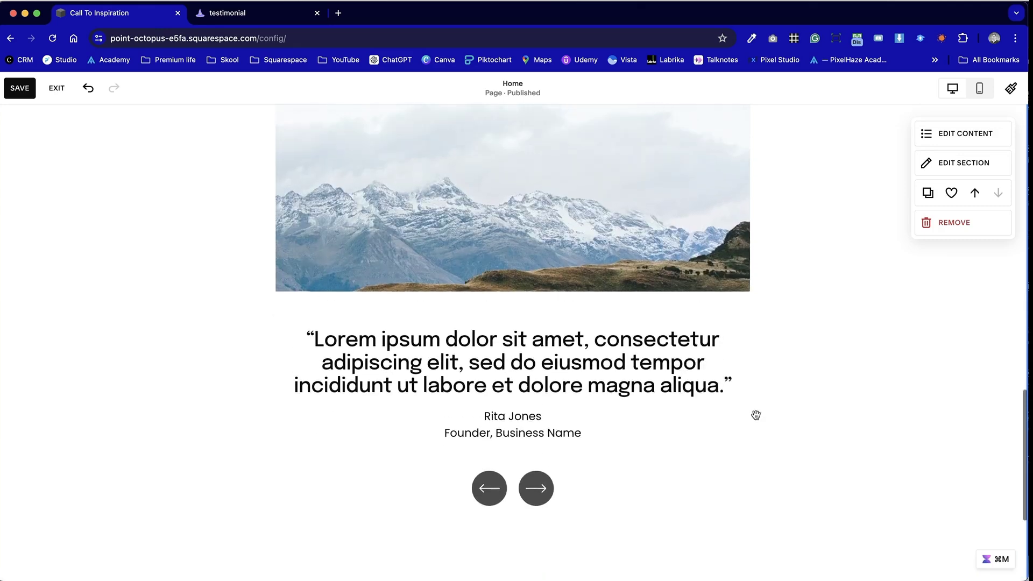
Cycle the carousel to the next testimonial and back to the Lorem ipsum slide.
click(544, 540)
scroll(585, 435, up, 3)
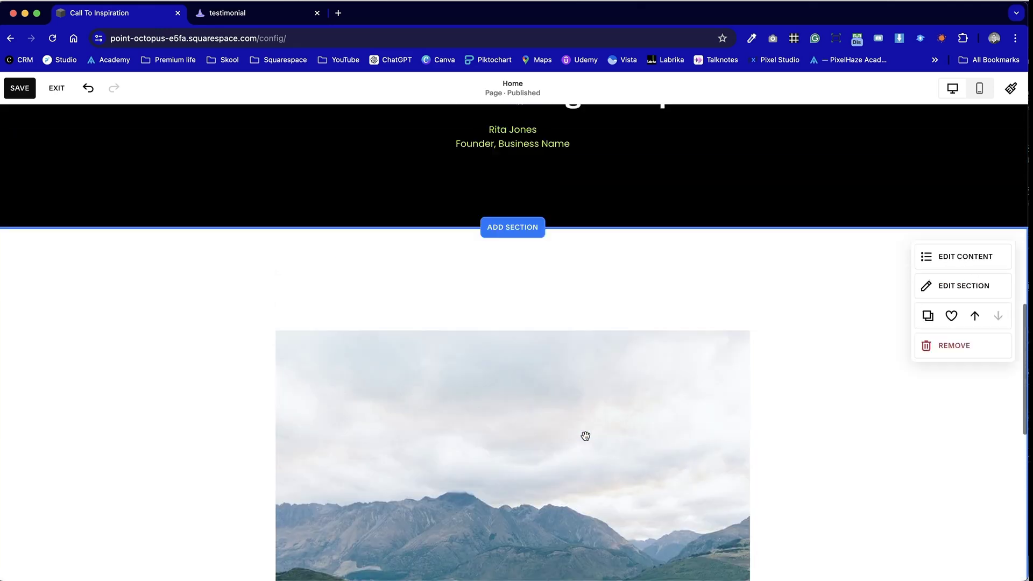
scroll(584, 435, down, 4)
scroll(586, 462, down, 1)
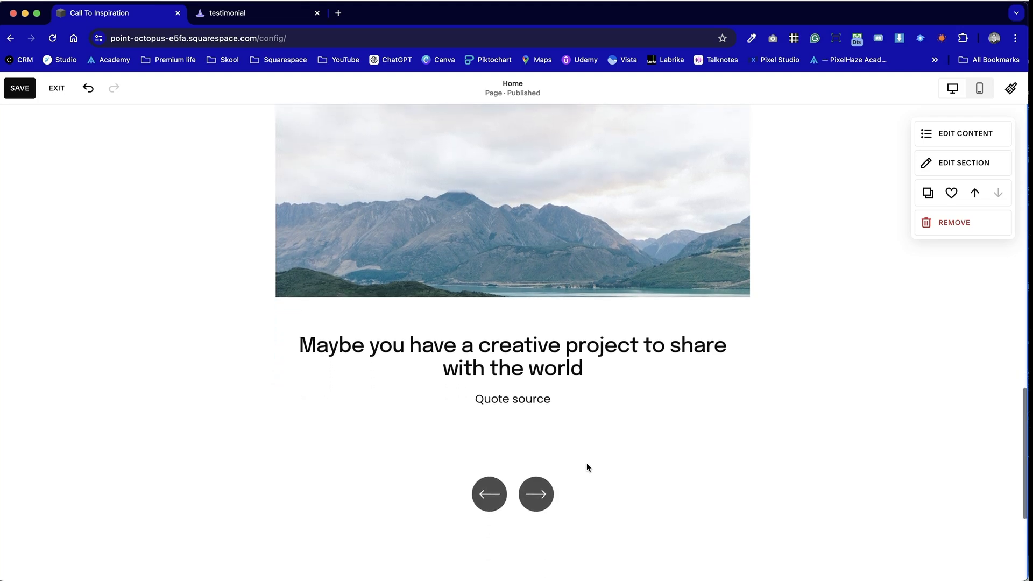
click(489, 491)
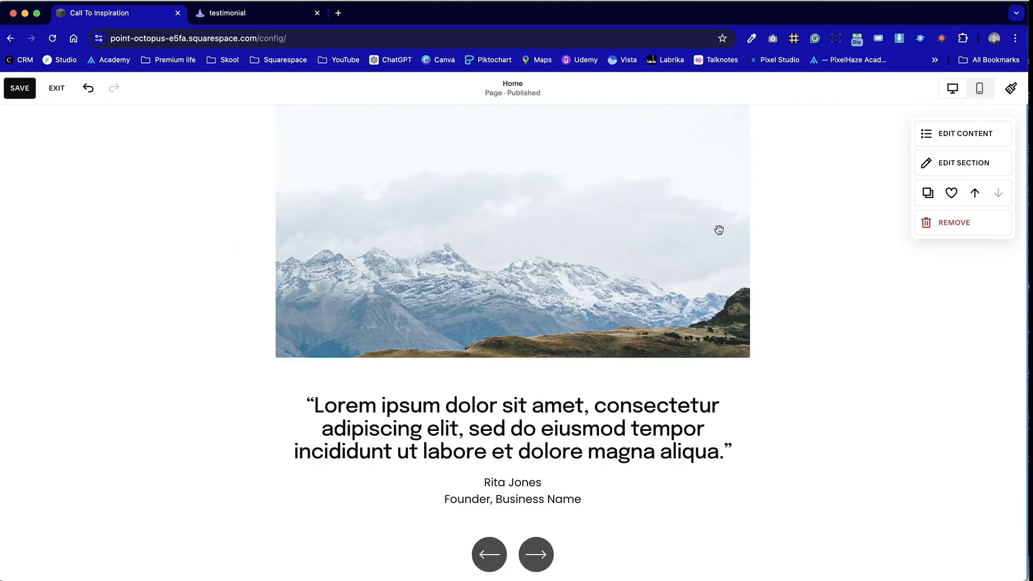
Open the first Lorem ipsum slide's item details in the carousel settings.
click(942, 163)
click(909, 170)
click(756, 190)
click(964, 132)
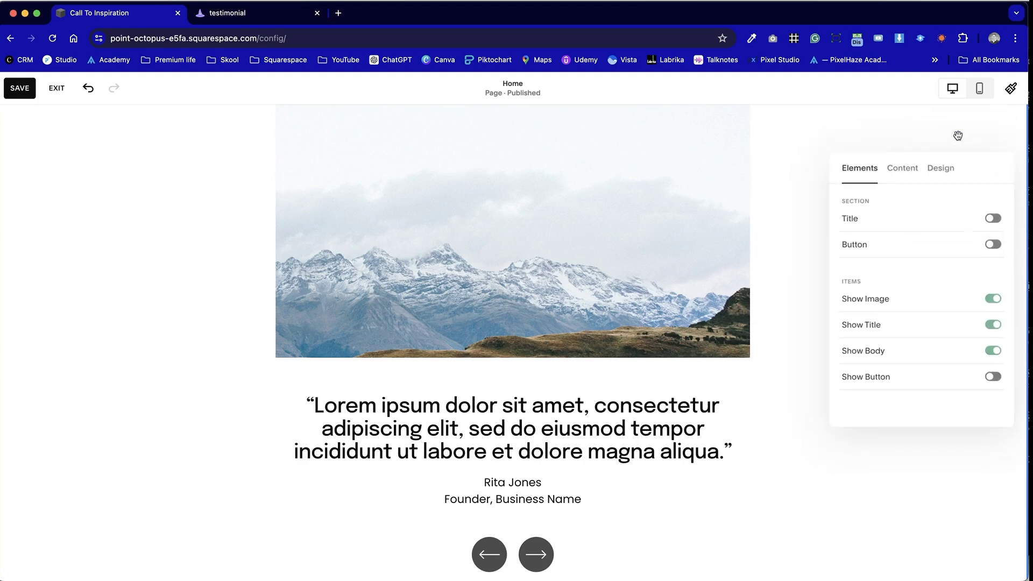
click(901, 167)
click(909, 233)
Replace the slide's mountain photo with image-asset.jpg from the library.
click(860, 305)
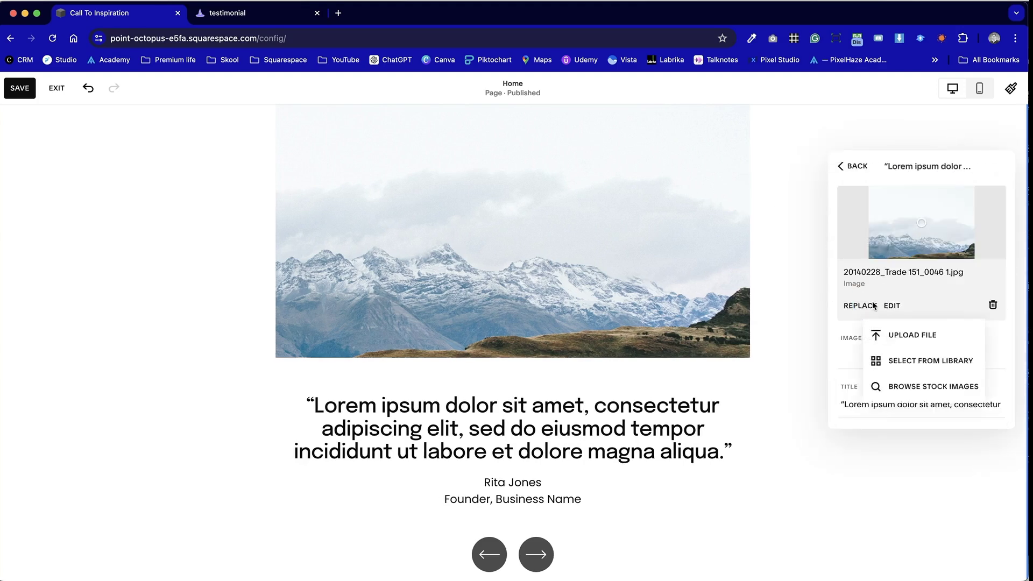
click(894, 358)
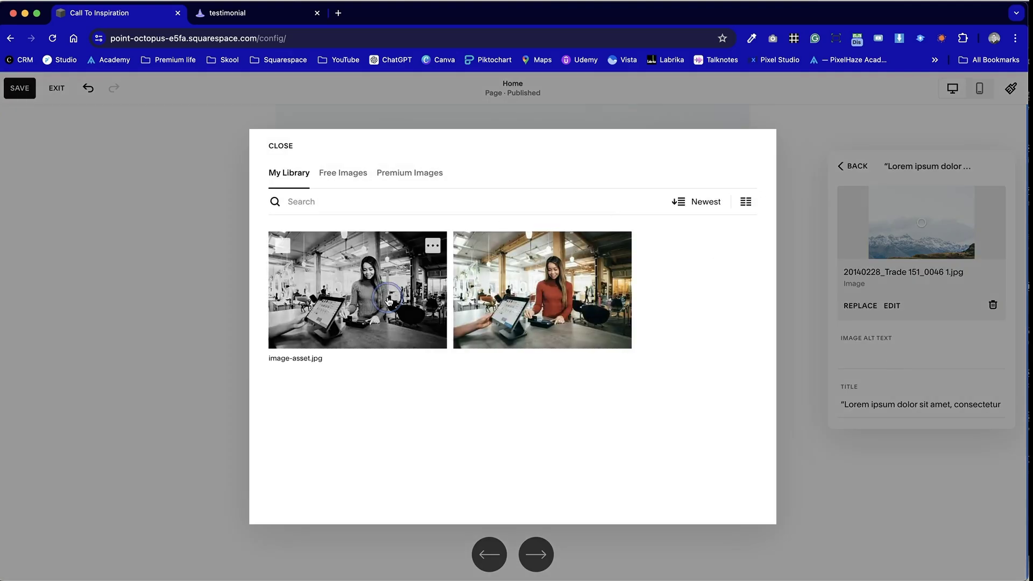
click(387, 296)
click(739, 505)
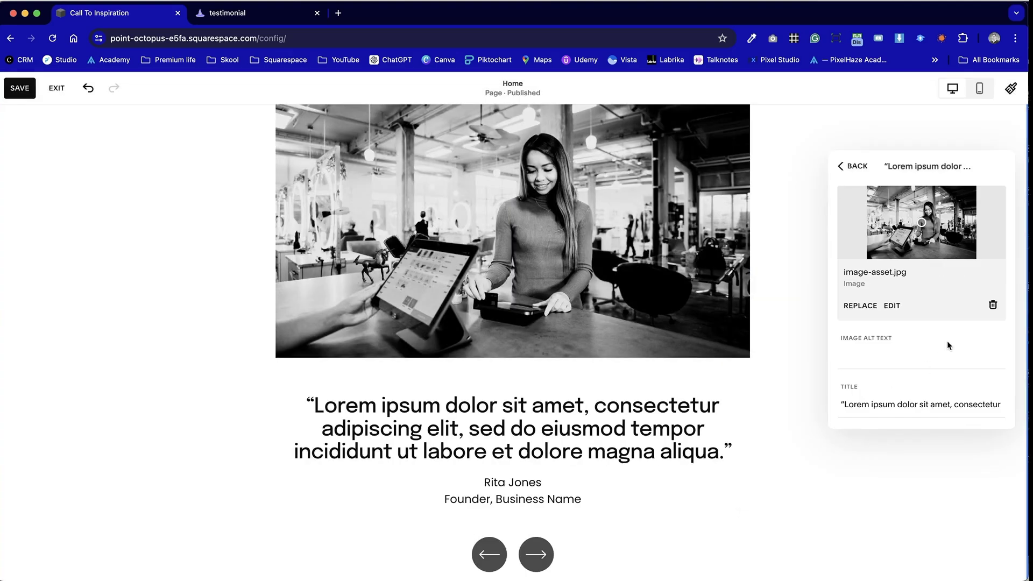
scroll(944, 344, down, 3)
scroll(943, 342, up, 3)
click(249, 260)
Save the page edits and flip the carousel to the next slide and back to the Lorem ipsum testimonial.
scroll(250, 263, up, 10)
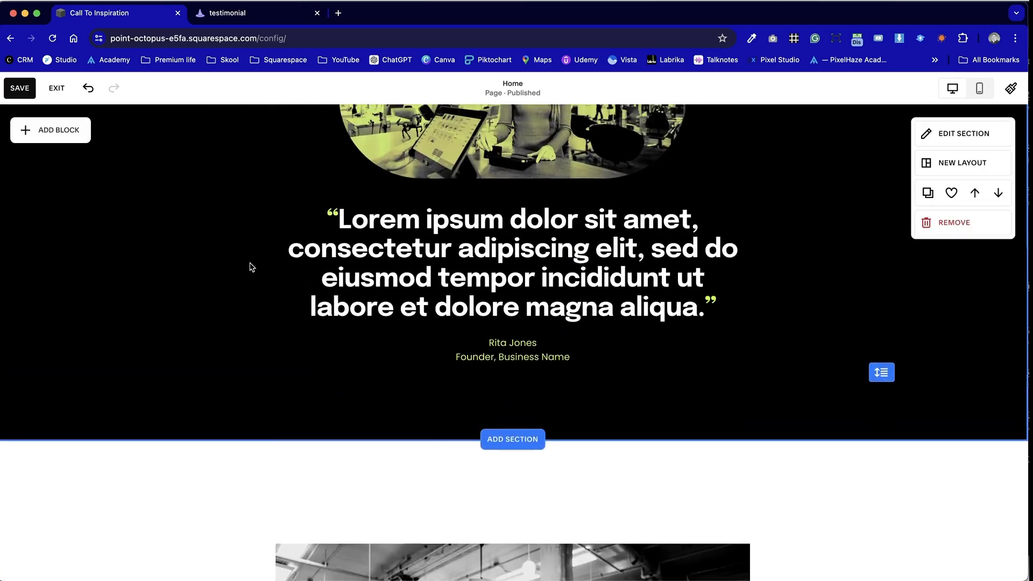
scroll(249, 267, down, 10)
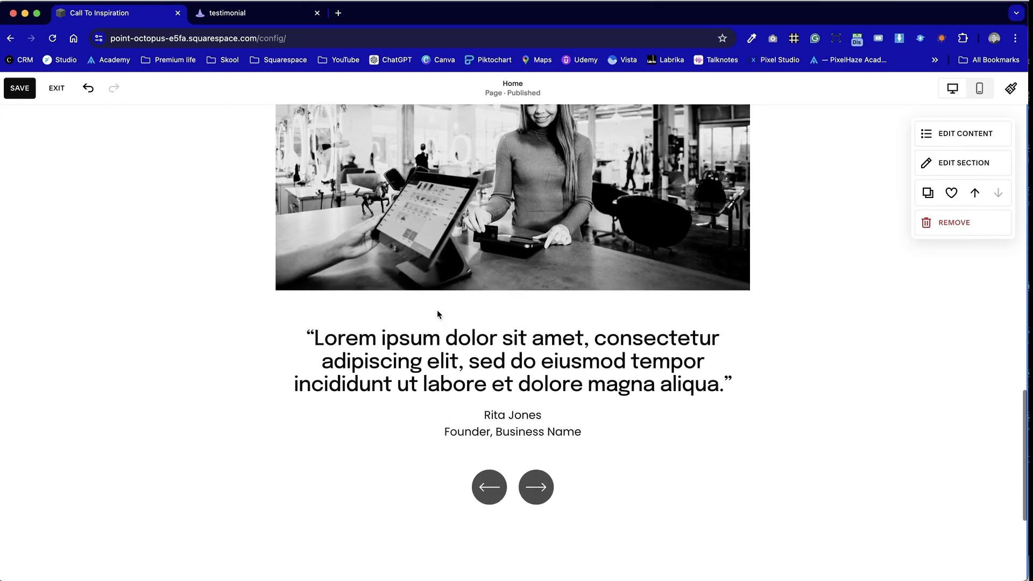
scroll(437, 310, up, 2)
click(20, 88)
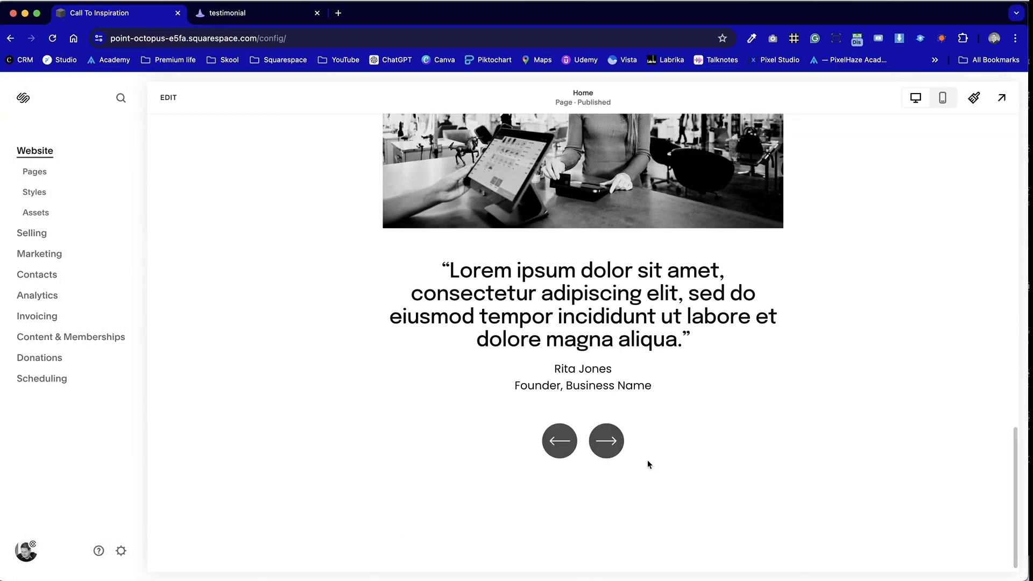
click(608, 442)
scroll(612, 437, down, 1)
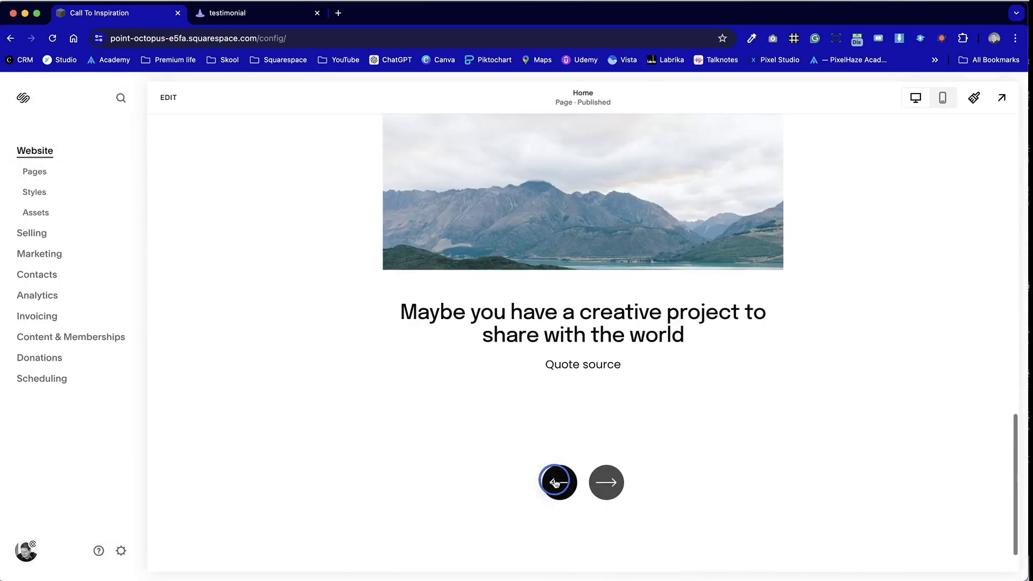
click(557, 479)
scroll(611, 420, up, 6)
scroll(550, 308, down, 6)
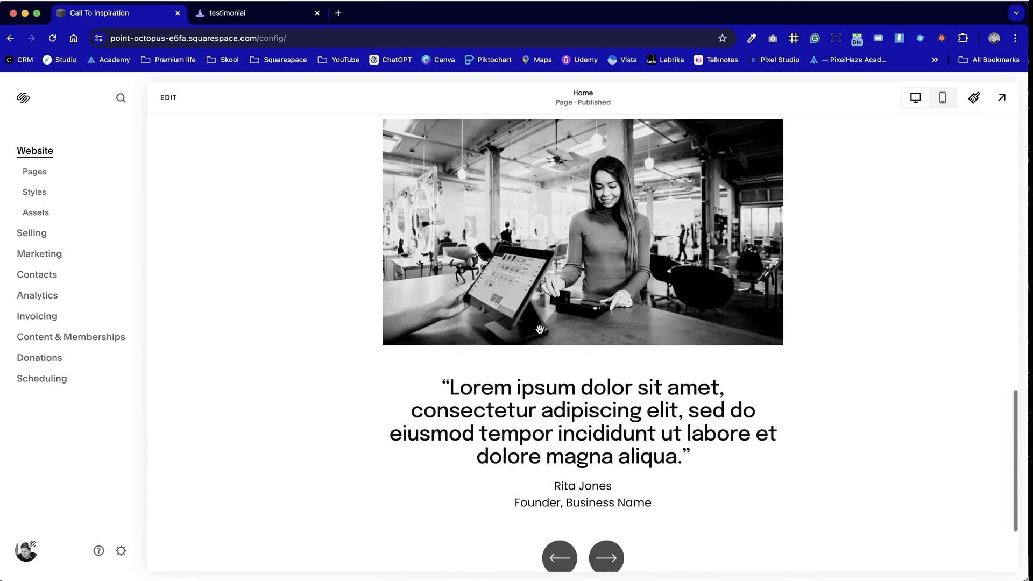
Leave the page editor and open the Custom CSS editor through a '/css' search.
click(159, 95)
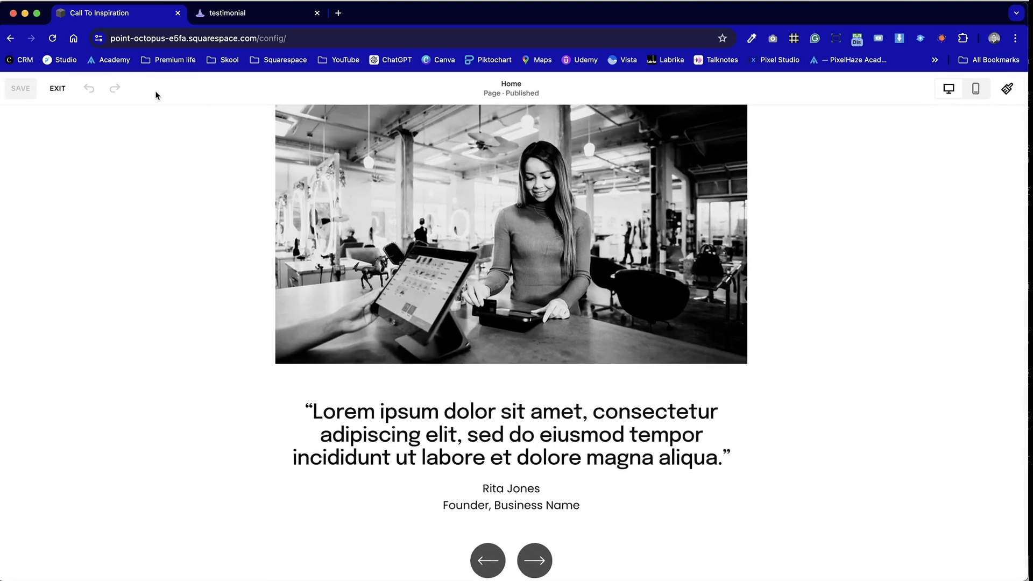
key(Escape)
text(/css)
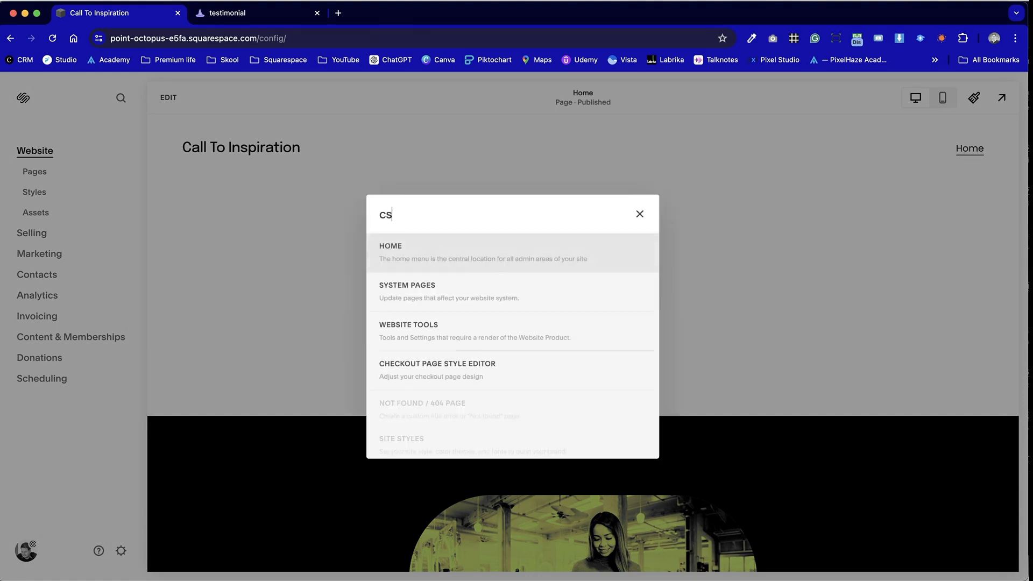
click(450, 324)
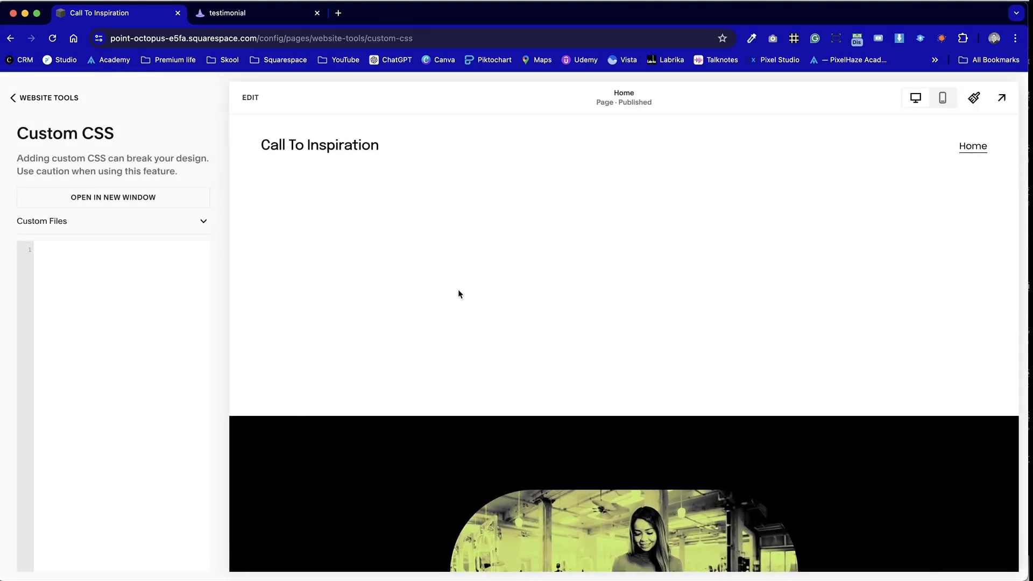
scroll(459, 293, down, 10)
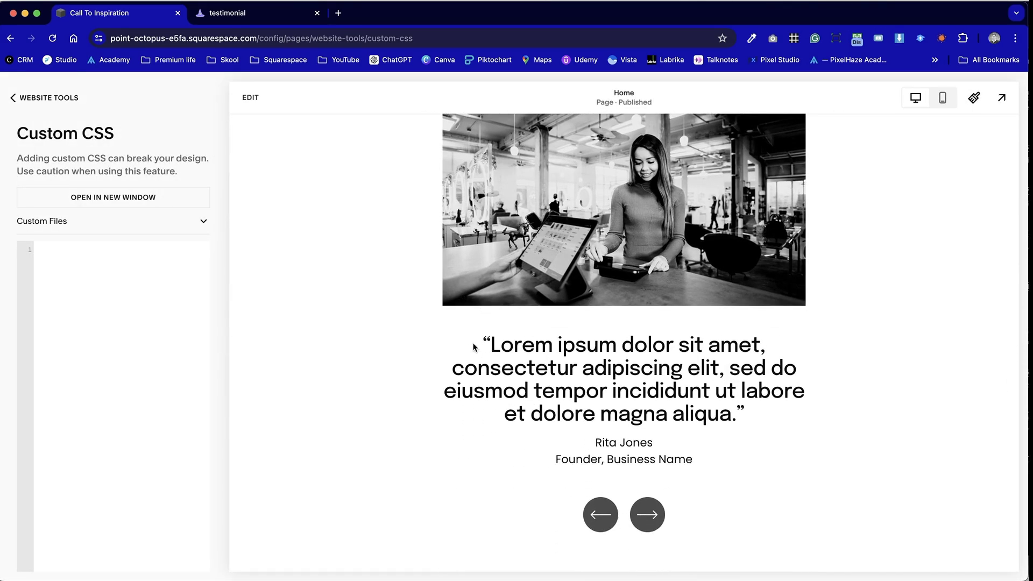
right_click(429, 337)
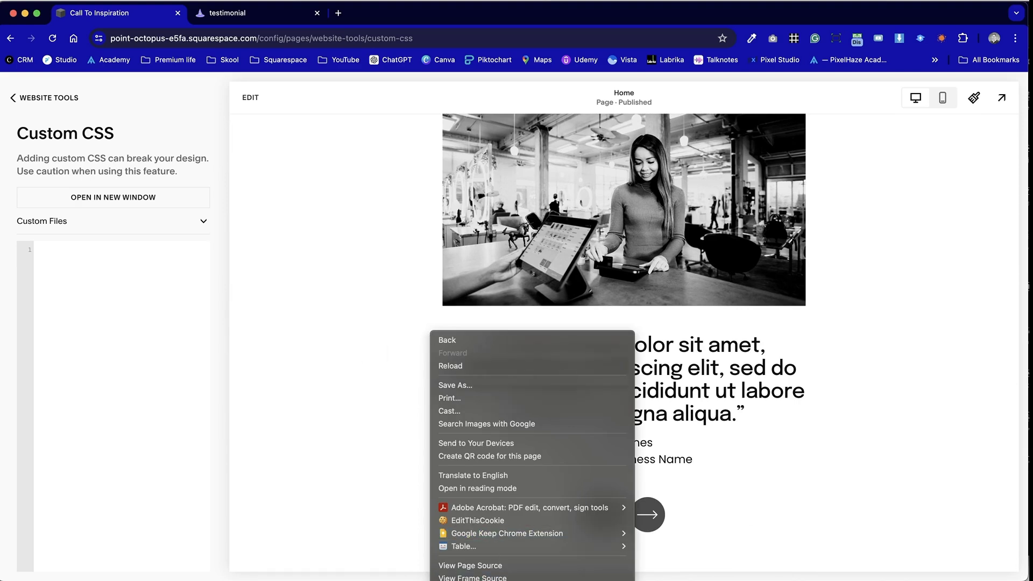
click(473, 579)
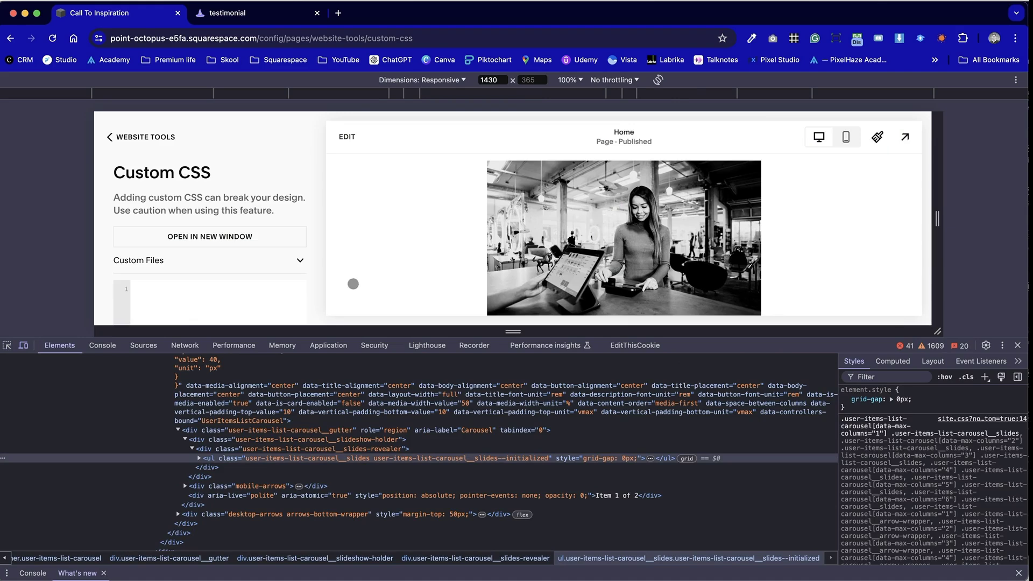
click(199, 458)
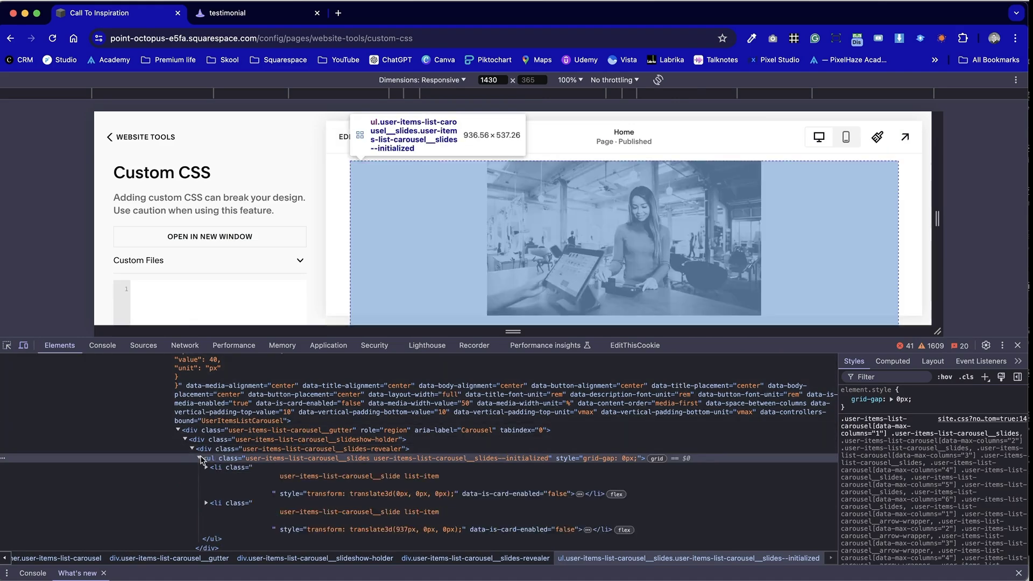
click(429, 513)
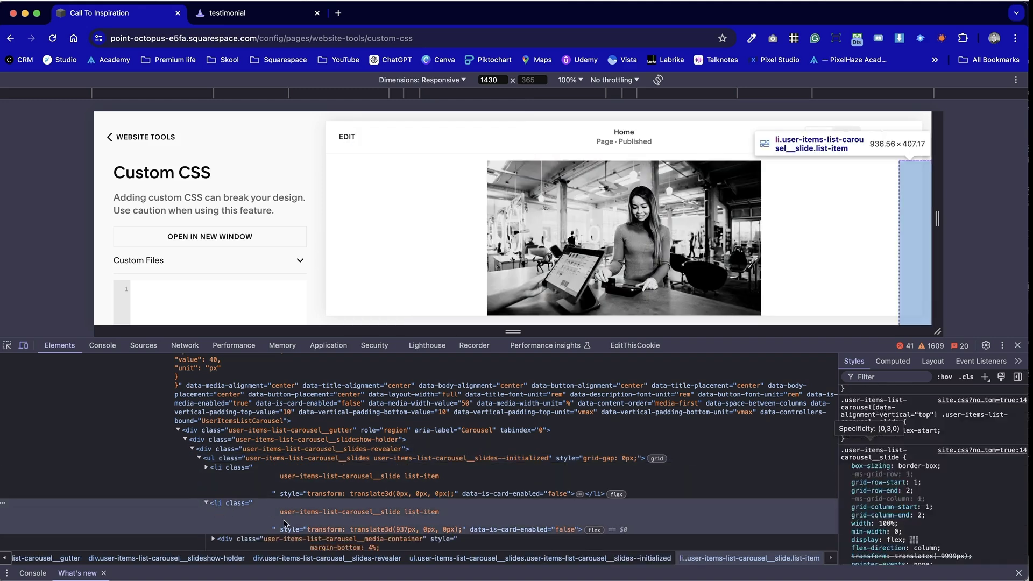
click(207, 503)
click(329, 502)
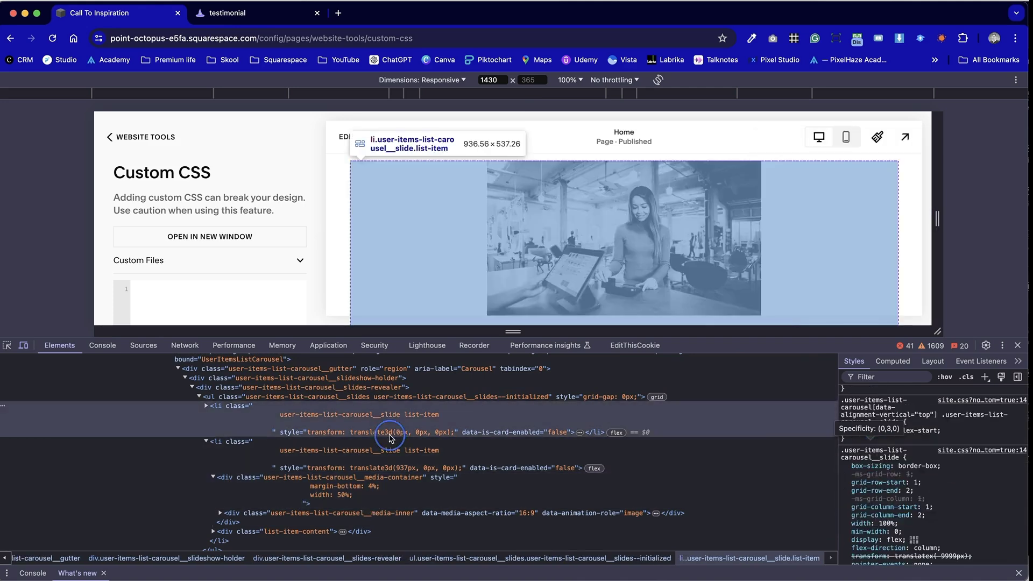
click(399, 397)
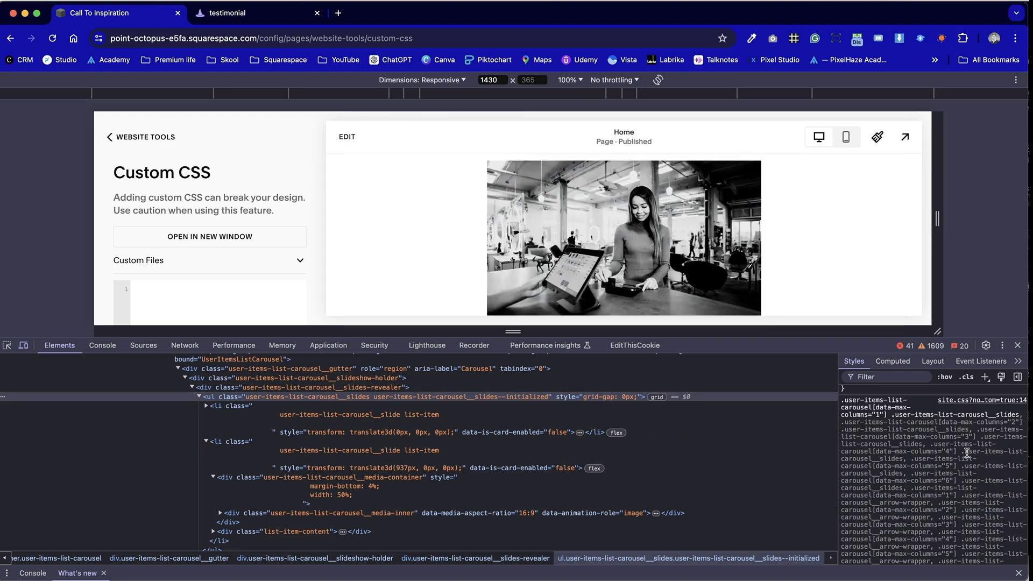
scroll(934, 415, down, 3)
scroll(933, 414, up, 1)
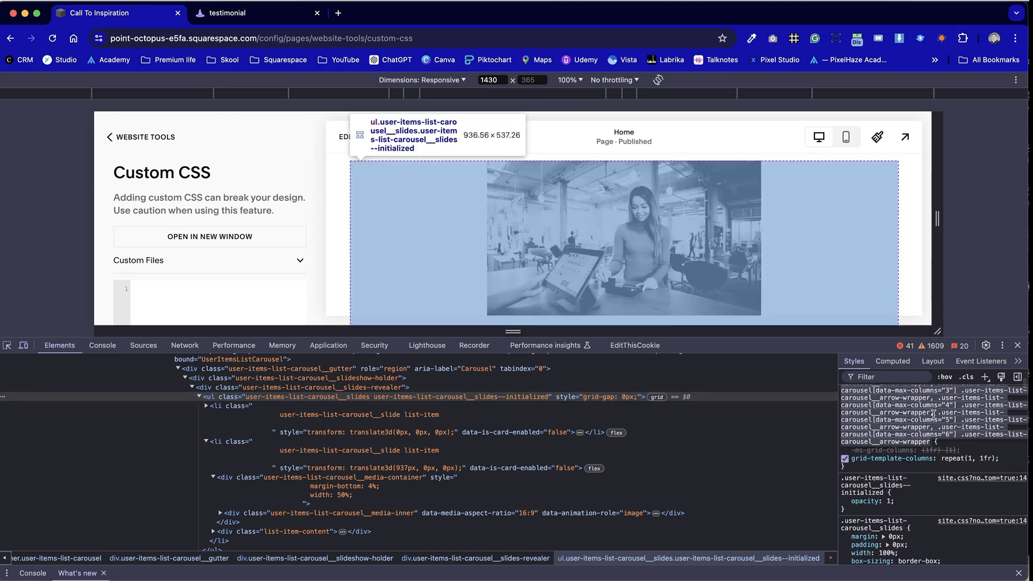
scroll(933, 415, down, 2)
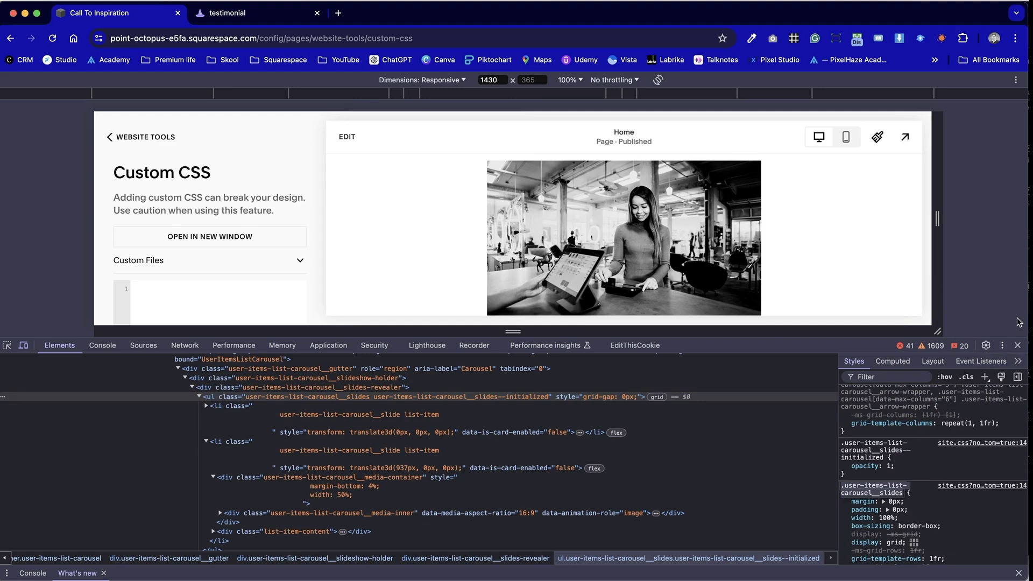
click(7, 345)
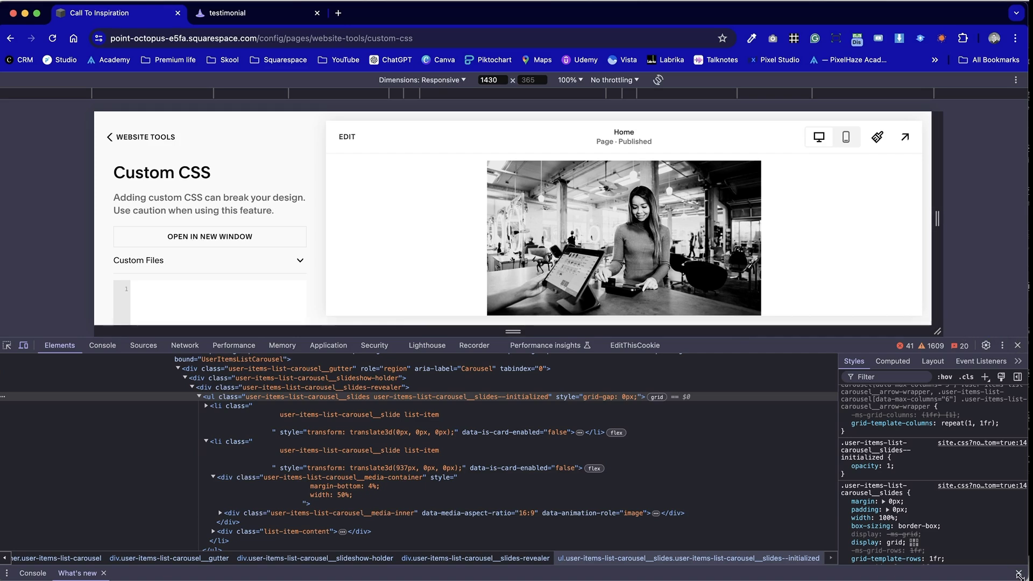
key(Escape)
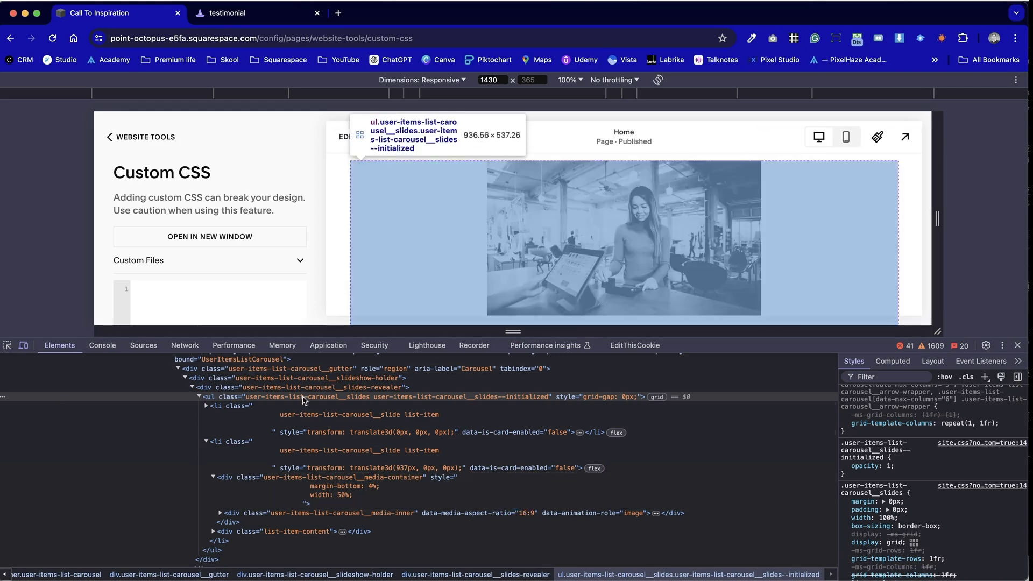
mouse_move(883, 13)
mouse_down()
mouse_move(848, 11)
mouse_move(883, 14)
mouse_up()
key(super+alt+i)
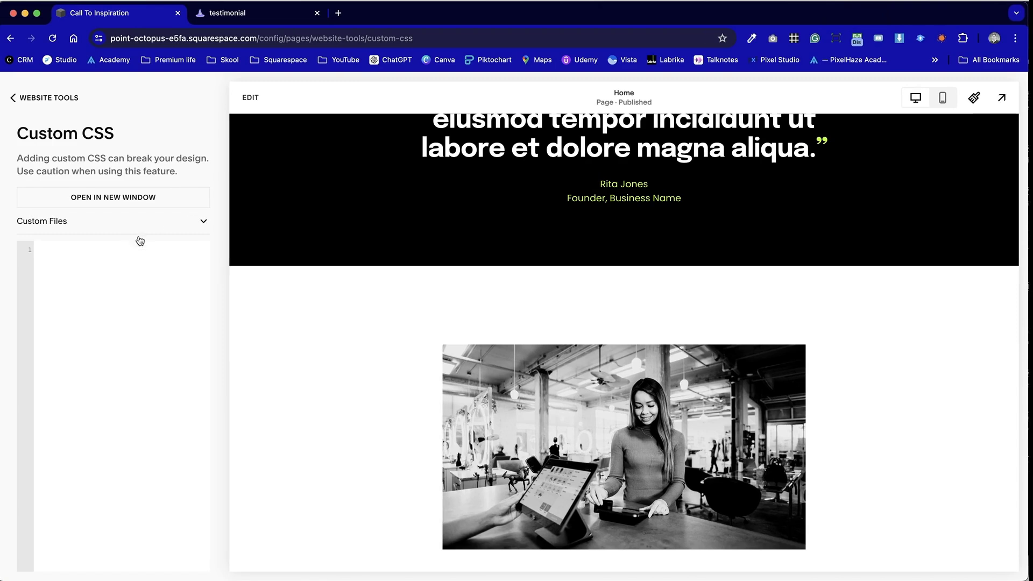
Paste the carousel image selector with border-radius: 200px !important into Custom CSS and save it.
click(115, 258)
text(.user-items-list-carousel__slides)
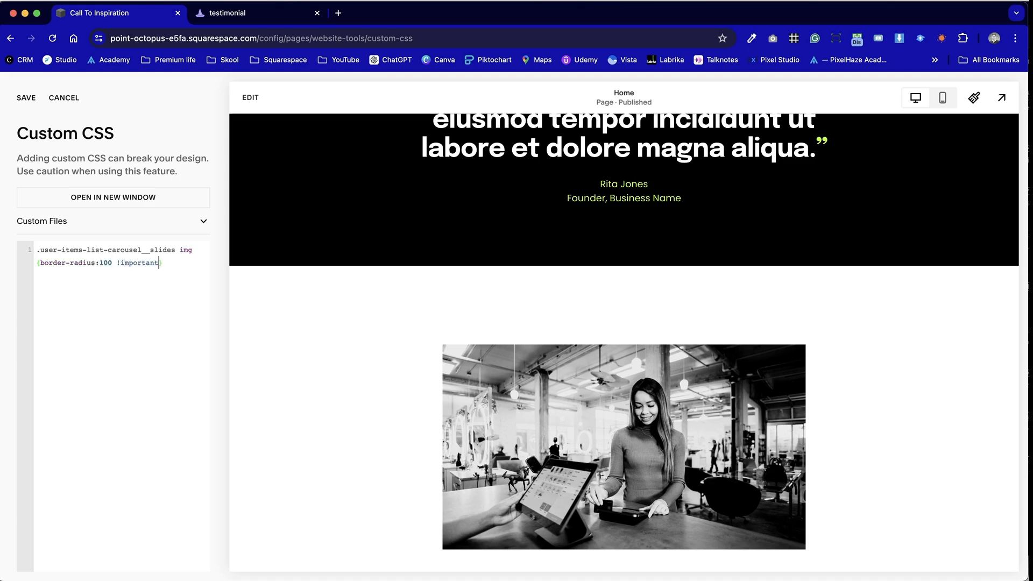
click(112, 264)
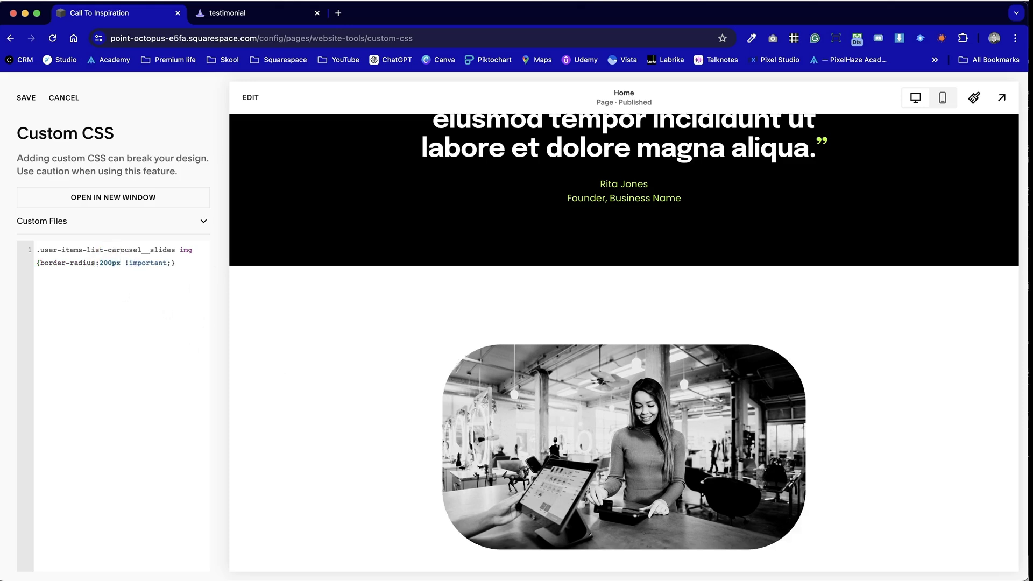
scroll(455, 404, down, 5)
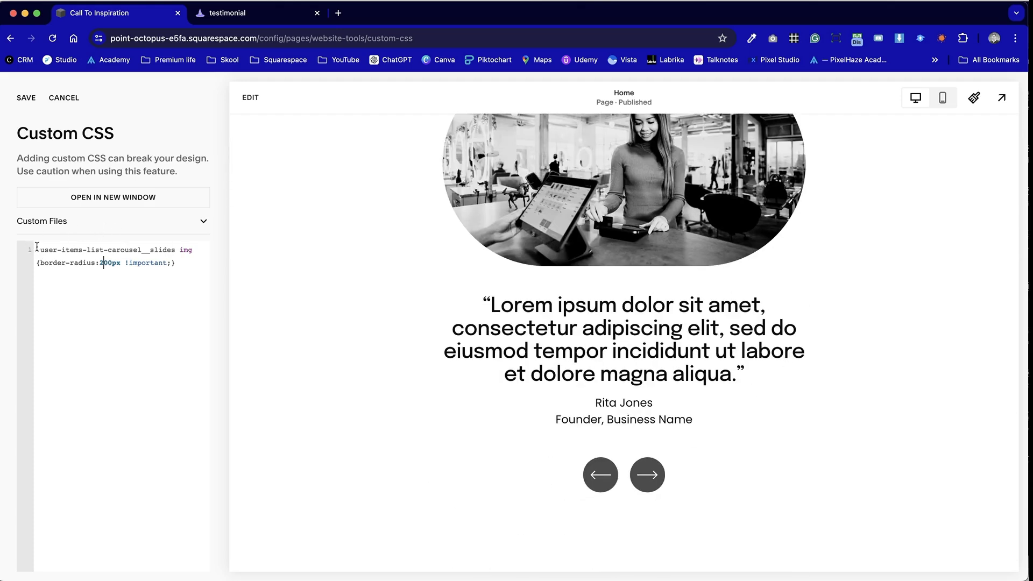
drag(37, 246, 125, 264)
click(346, 314)
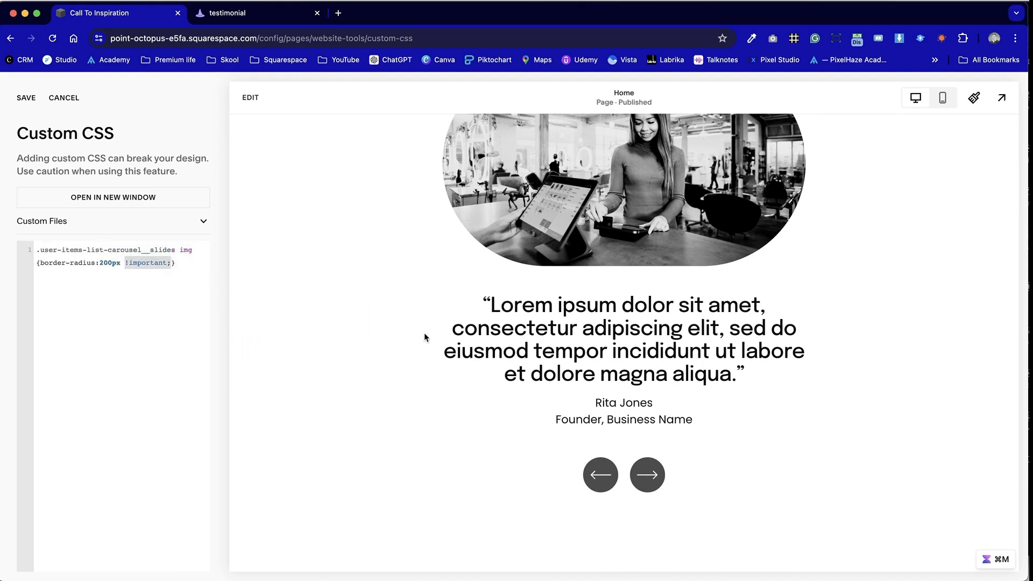
click(33, 97)
click(34, 97)
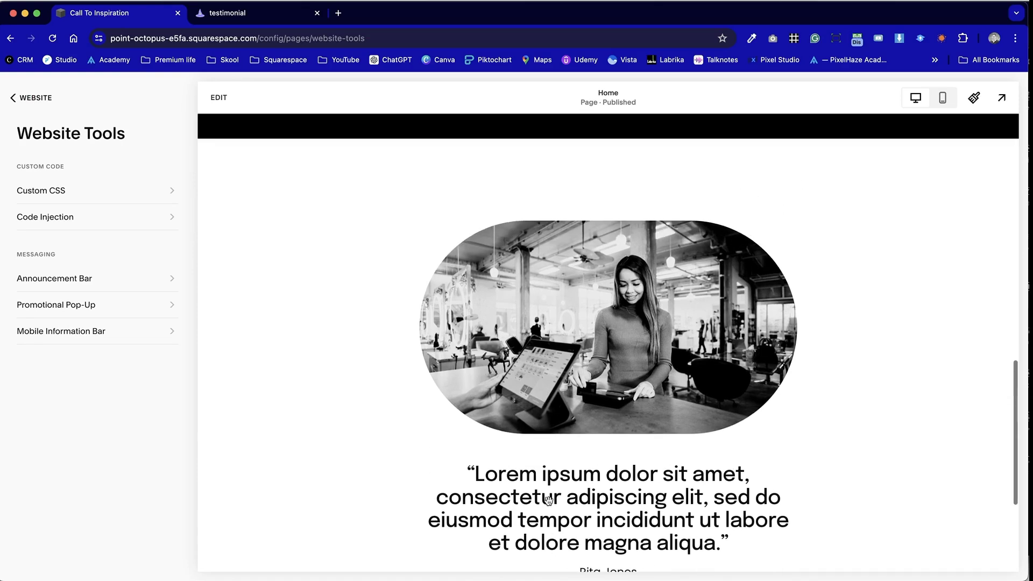
Preview the Home page's pill-shaped testimonial photo, then reopen the Home page for editing.
click(1004, 96)
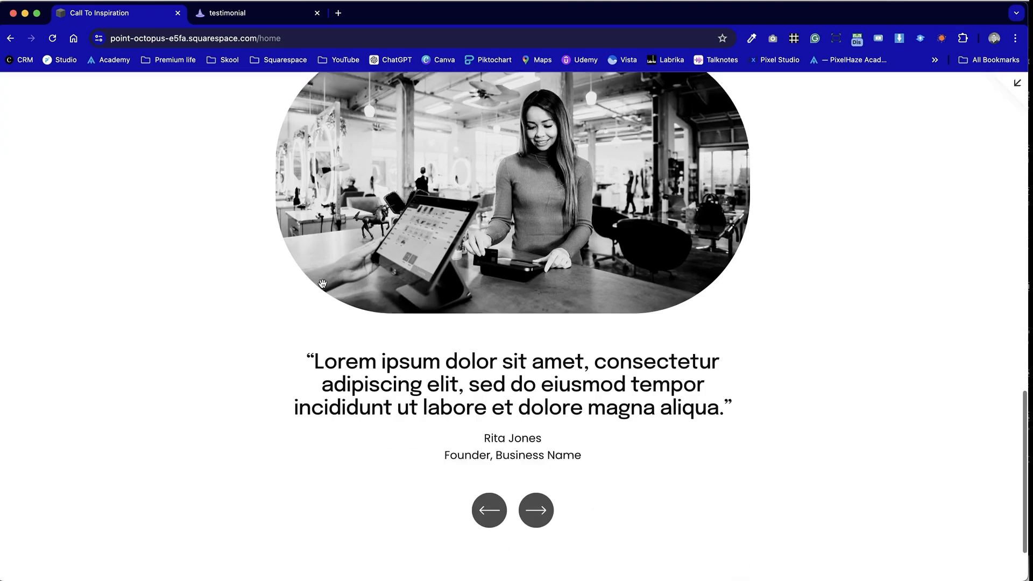
key(Escape)
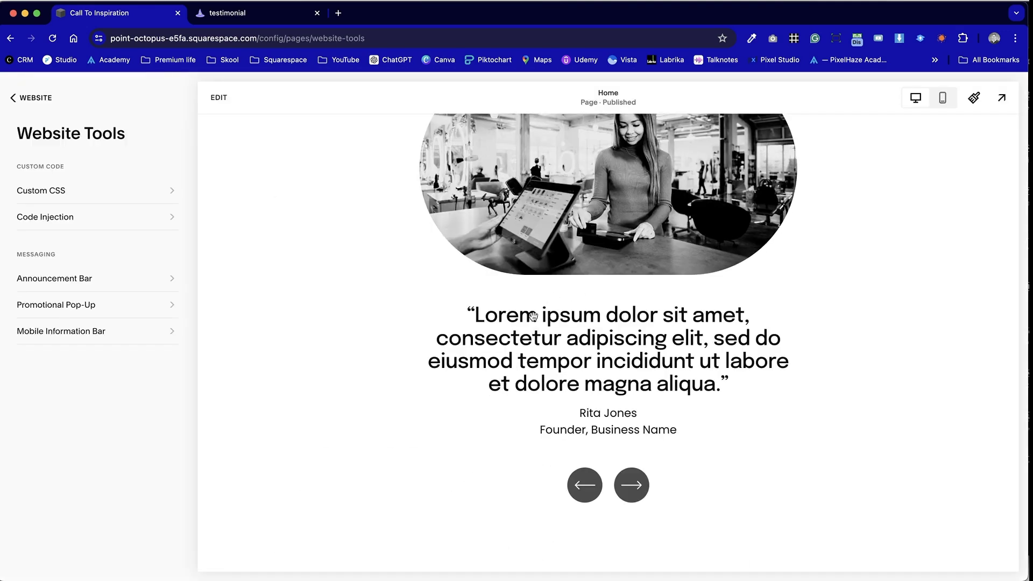
click(215, 98)
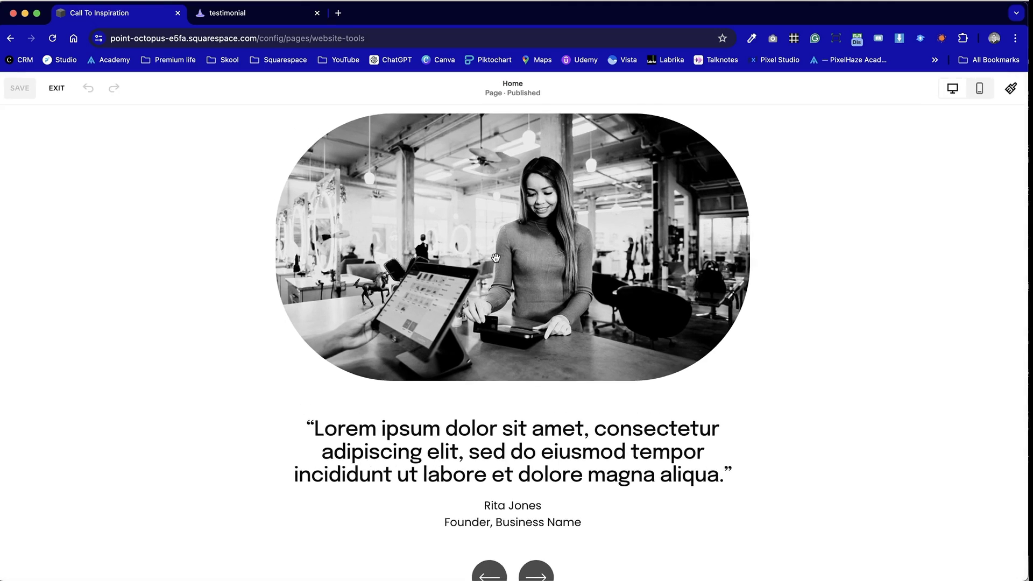
scroll(628, 304, up, 2)
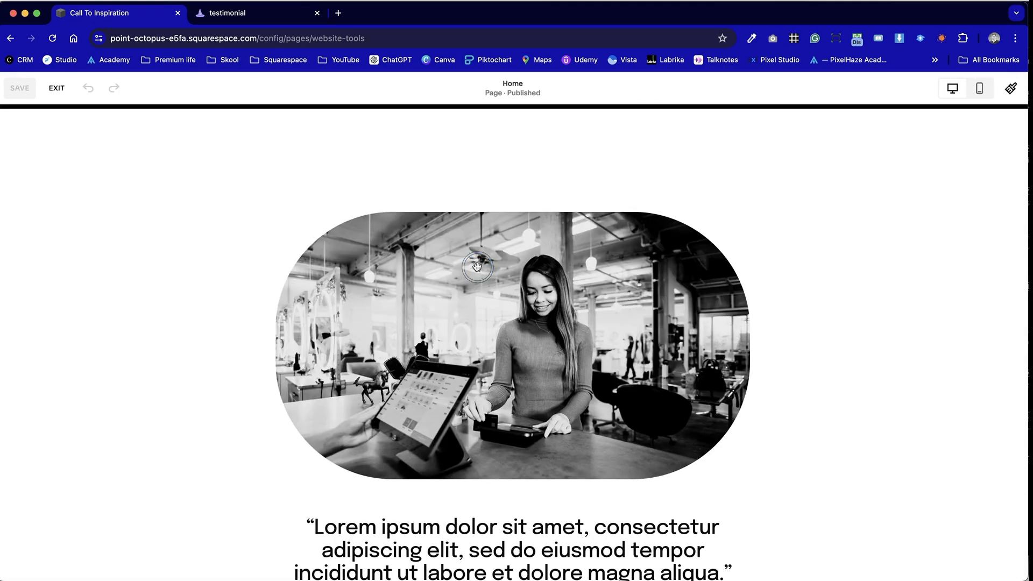
Reopen the testimonial section's design settings and set the Image Crop to 2.4:1.
click(56, 87)
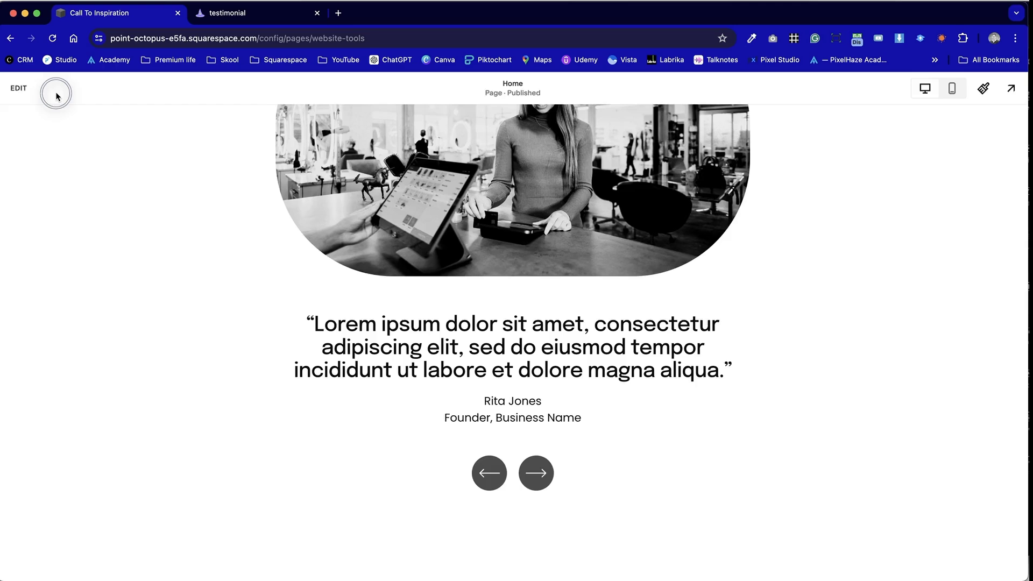
click(229, 102)
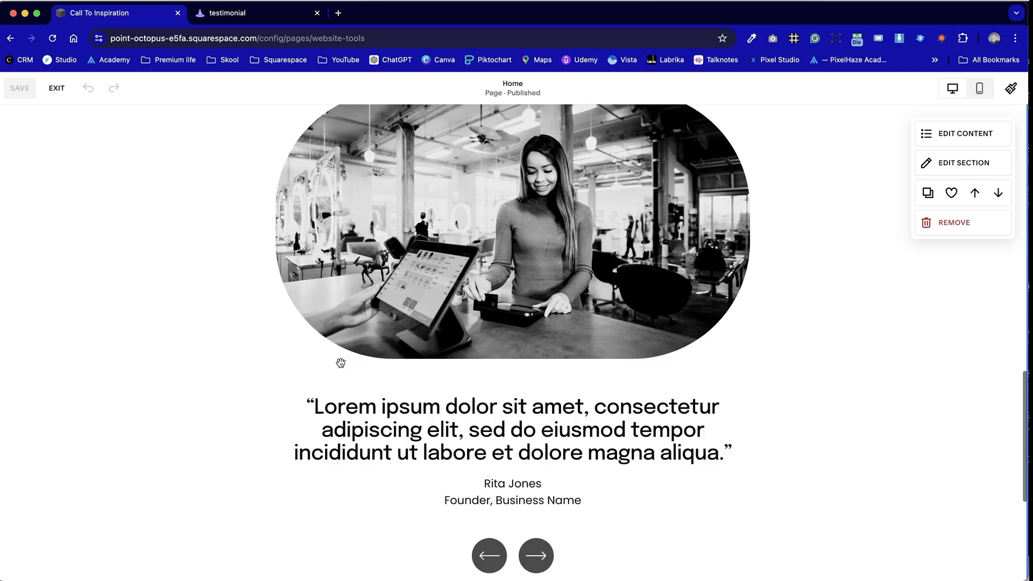
click(977, 143)
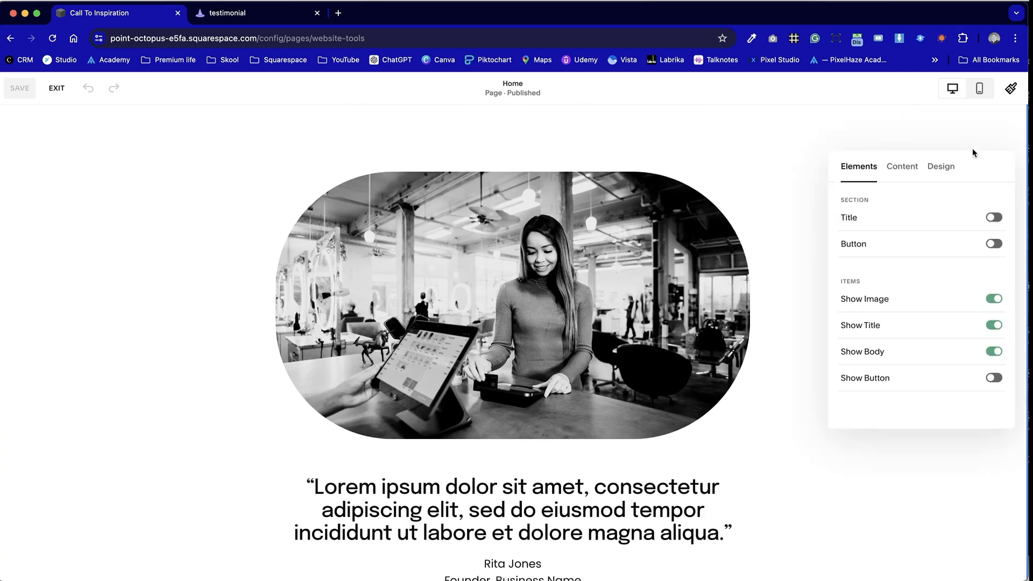
drag(993, 171, 918, 128)
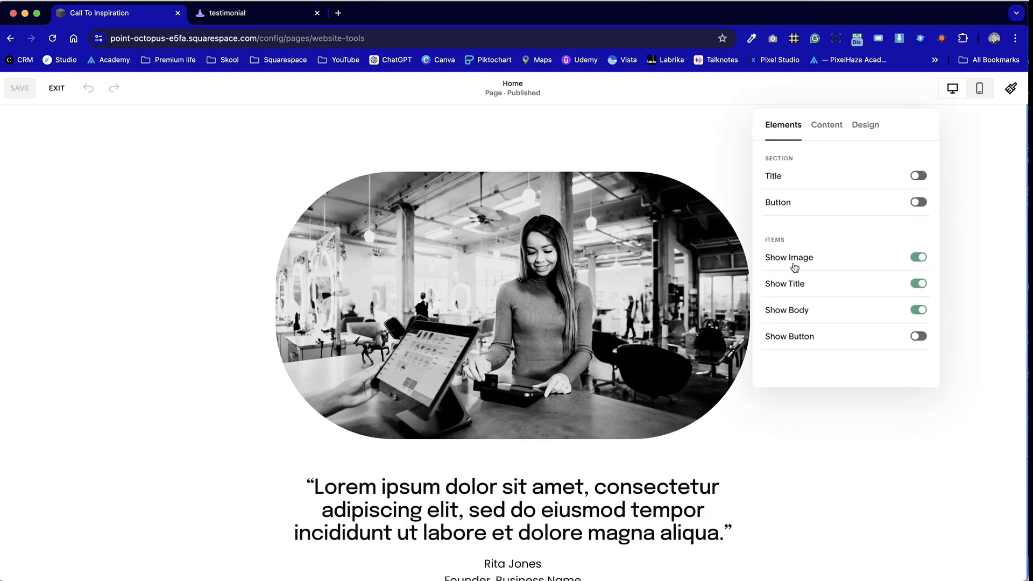
click(835, 129)
click(860, 129)
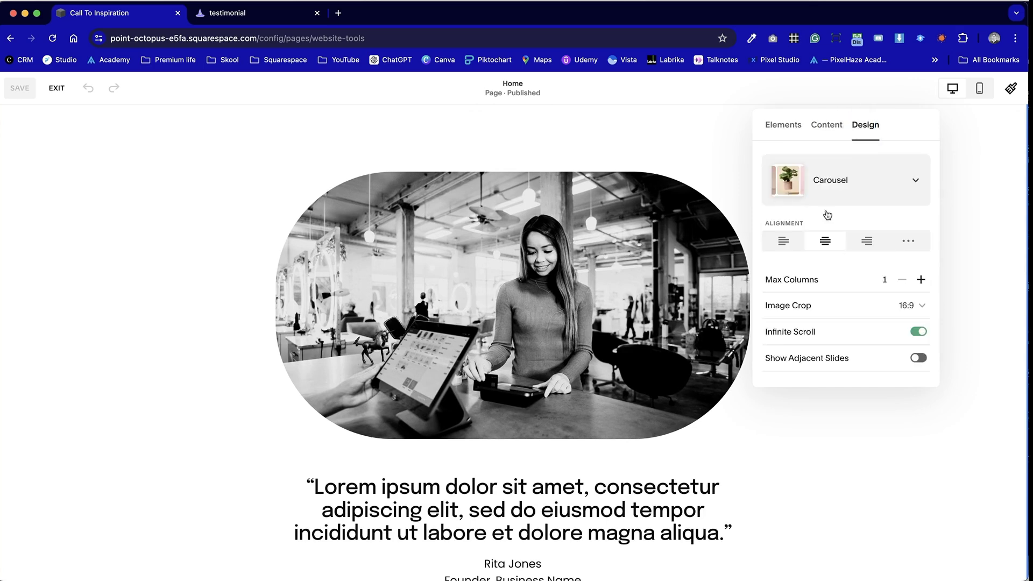
scroll(828, 323, down, 2)
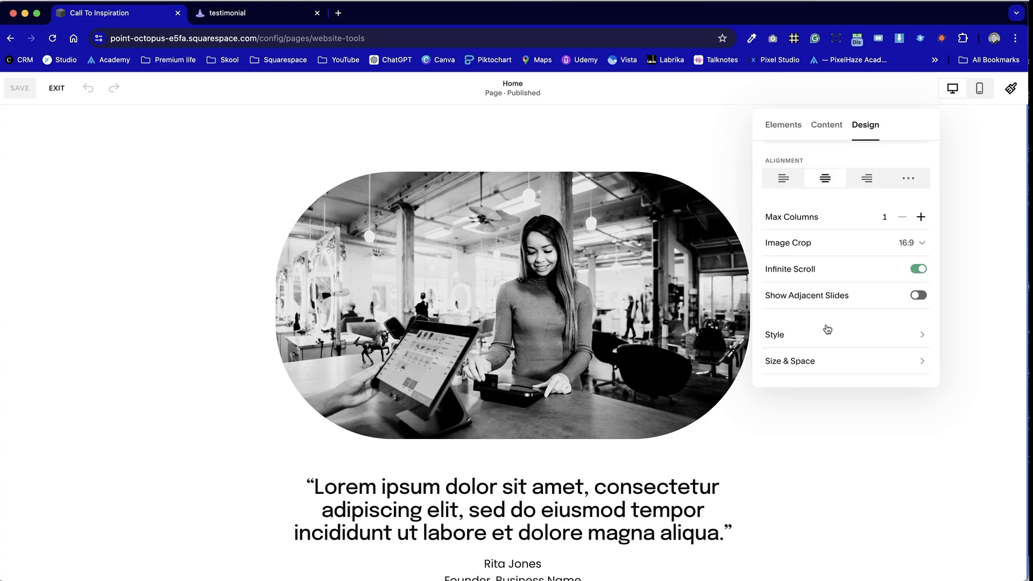
click(923, 245)
click(904, 265)
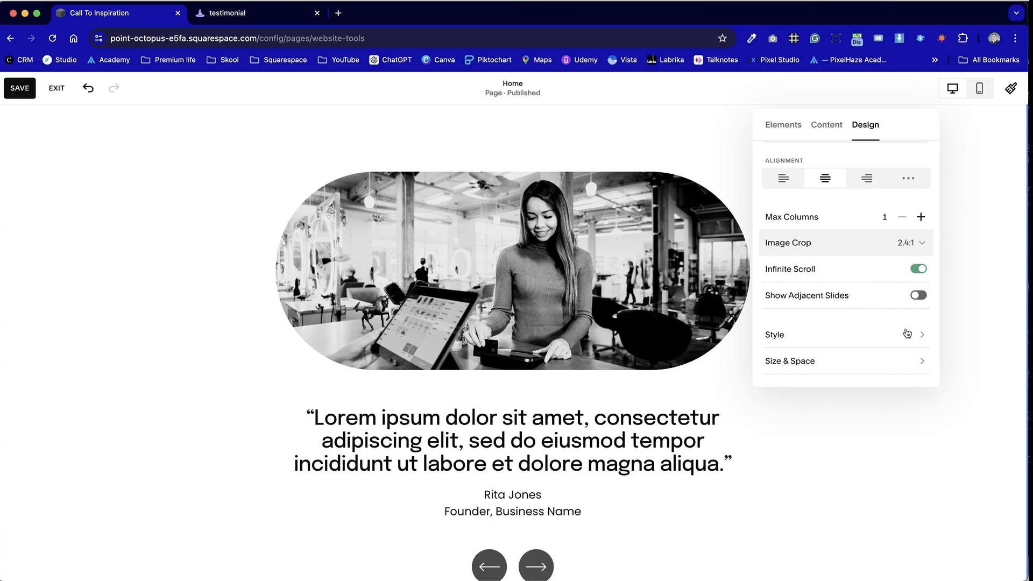
Set a custom Media Width of 39% in Size & Space.
click(919, 362)
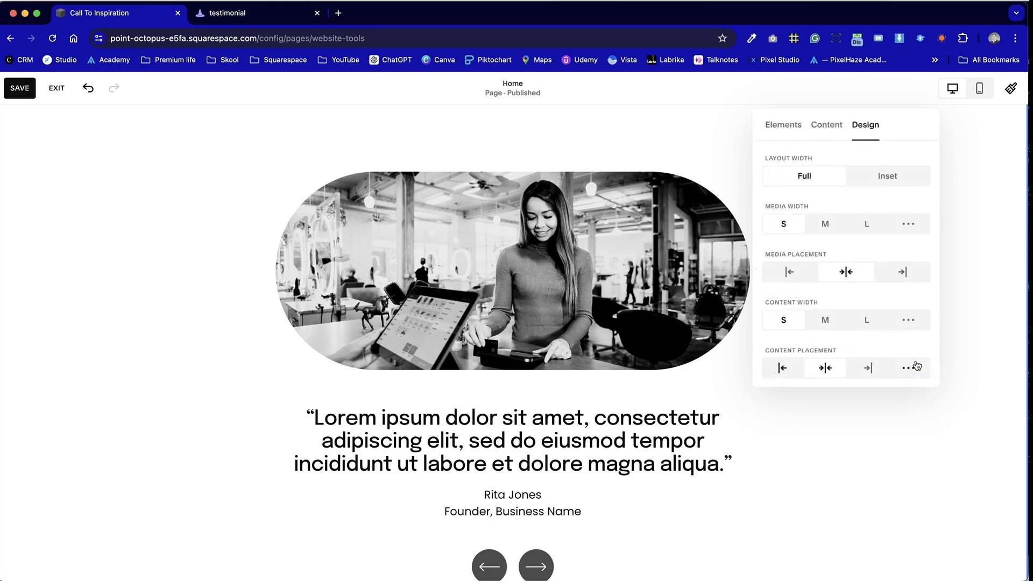
click(907, 225)
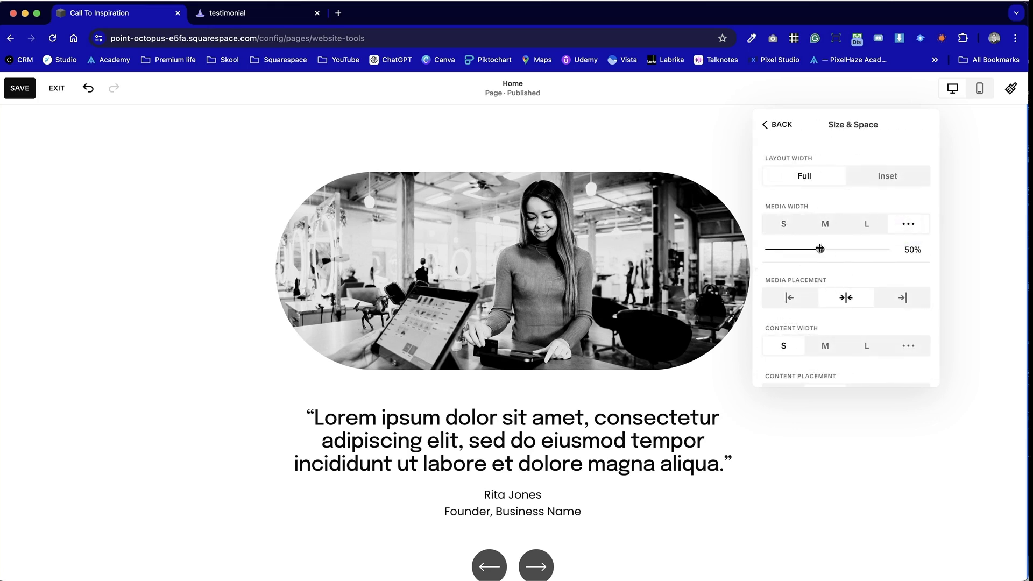
mouse_move(821, 249)
mouse_down()
mouse_move(795, 247)
mouse_move(807, 249)
mouse_up()
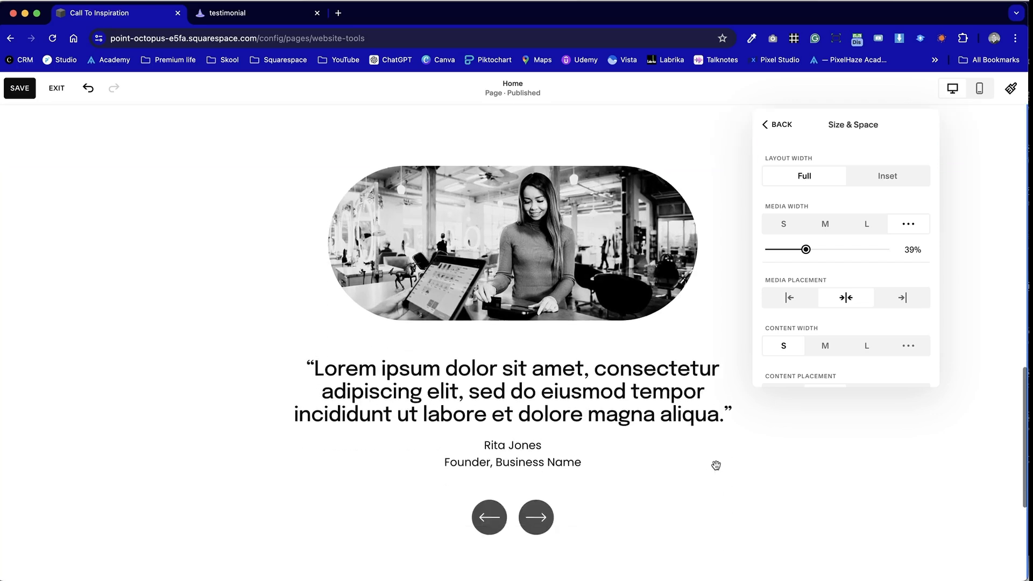
click(715, 463)
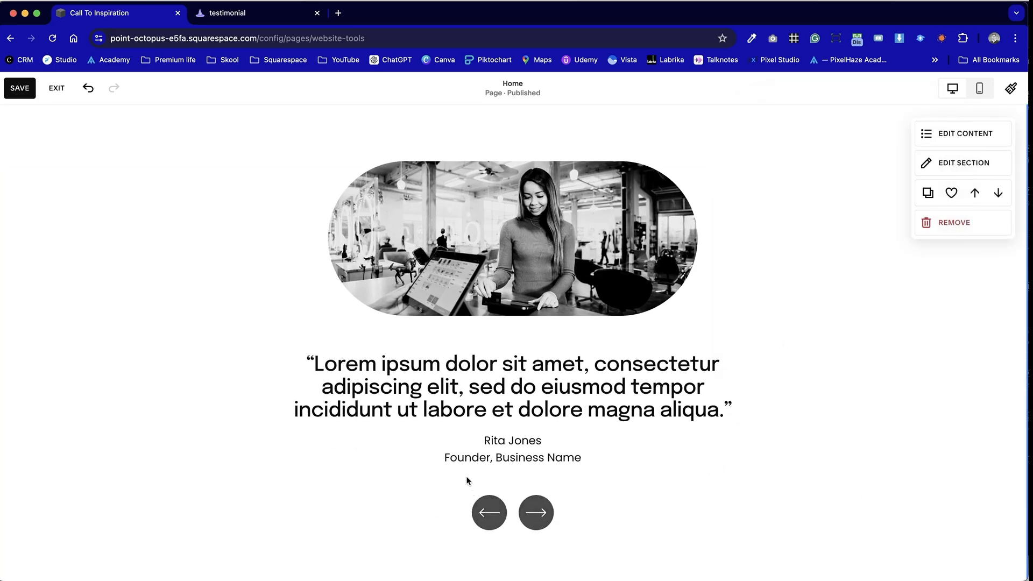
key(ctrl+Tab)
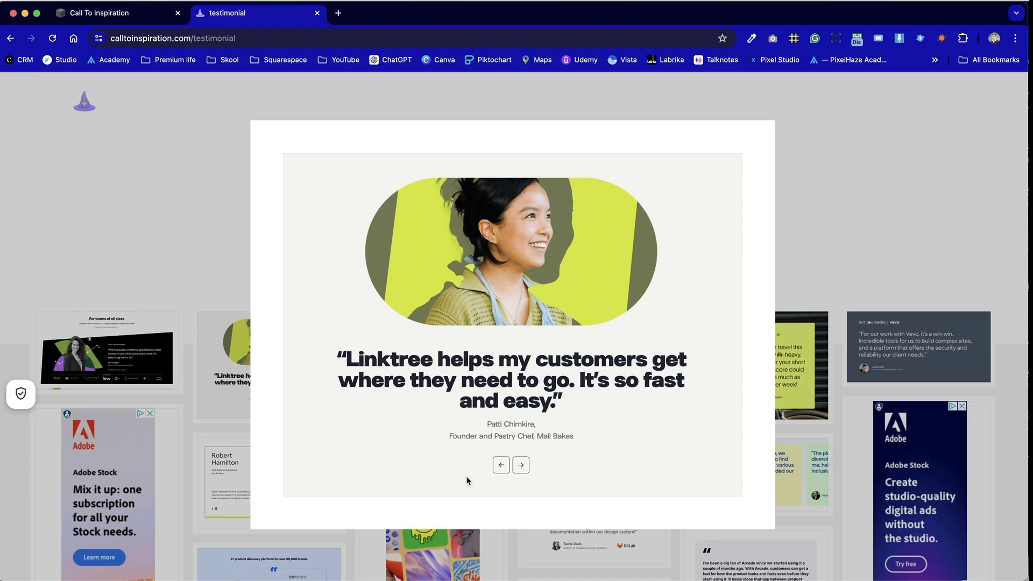
key(ctrl+shift+Tab)
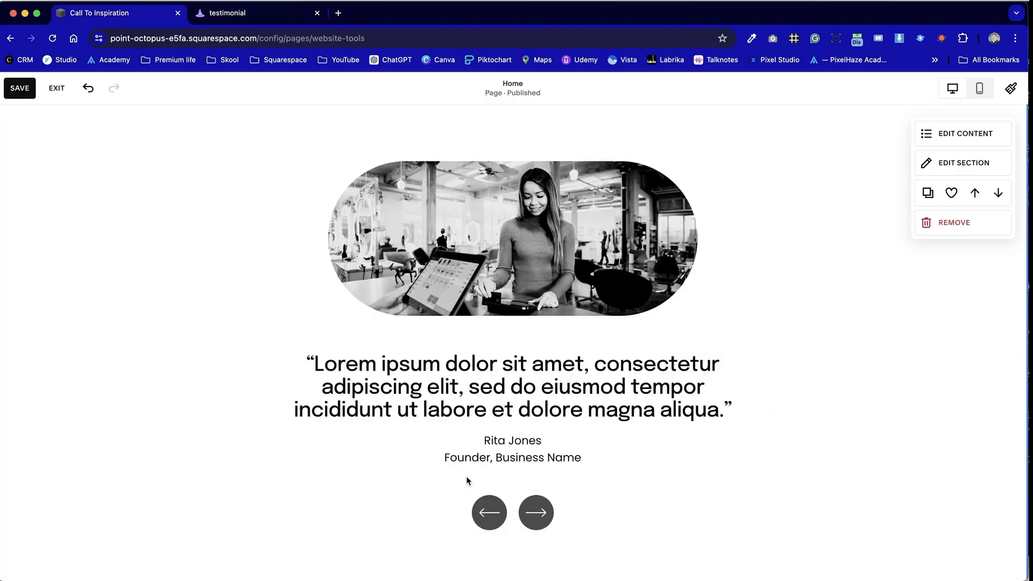
scroll(467, 481, up, 10)
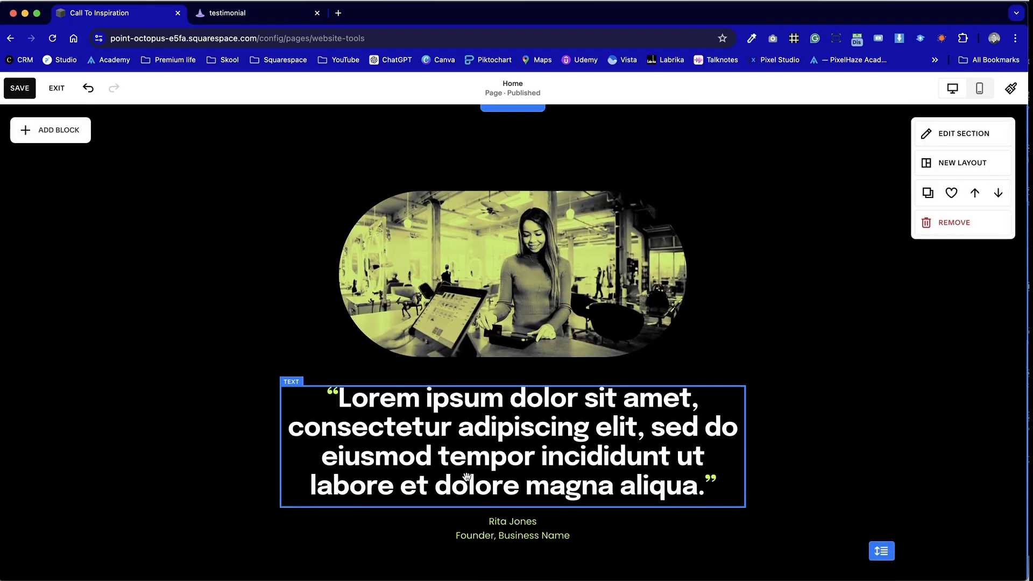
scroll(461, 399, down, 3)
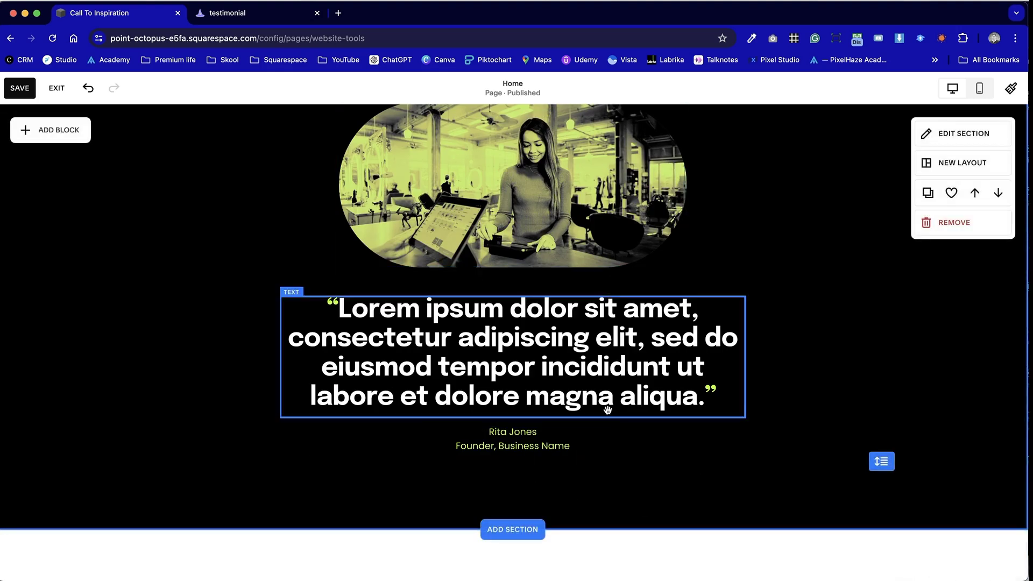
scroll(607, 410, down, 10)
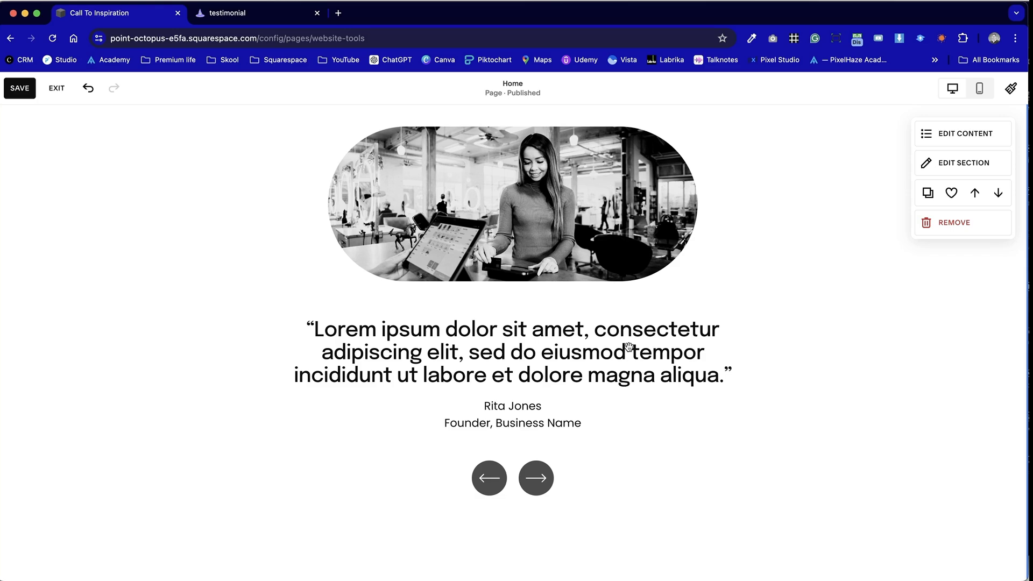
Save the page, then switch between both testimonial slides using the arrows and dragging.
click(25, 94)
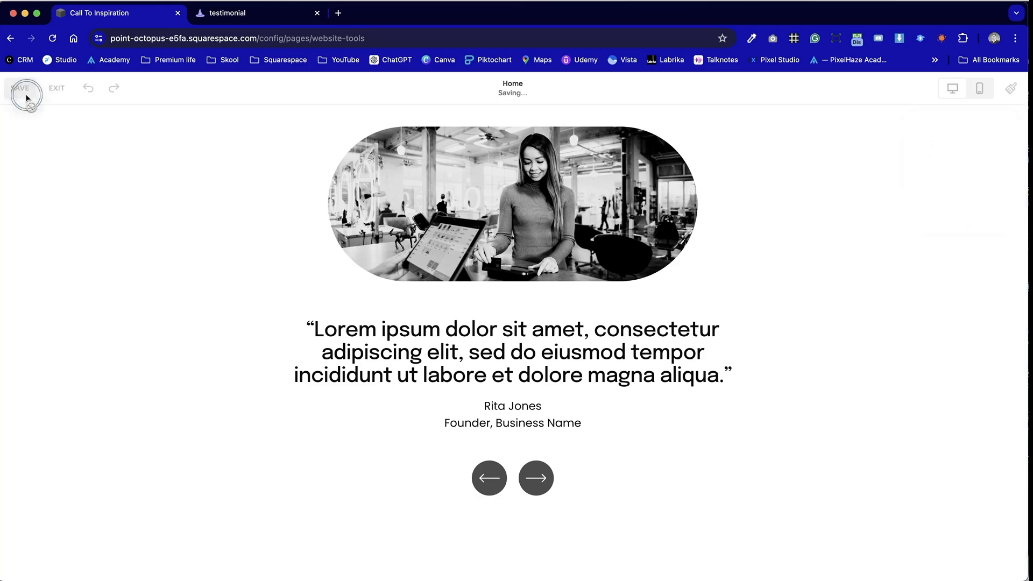
click(537, 479)
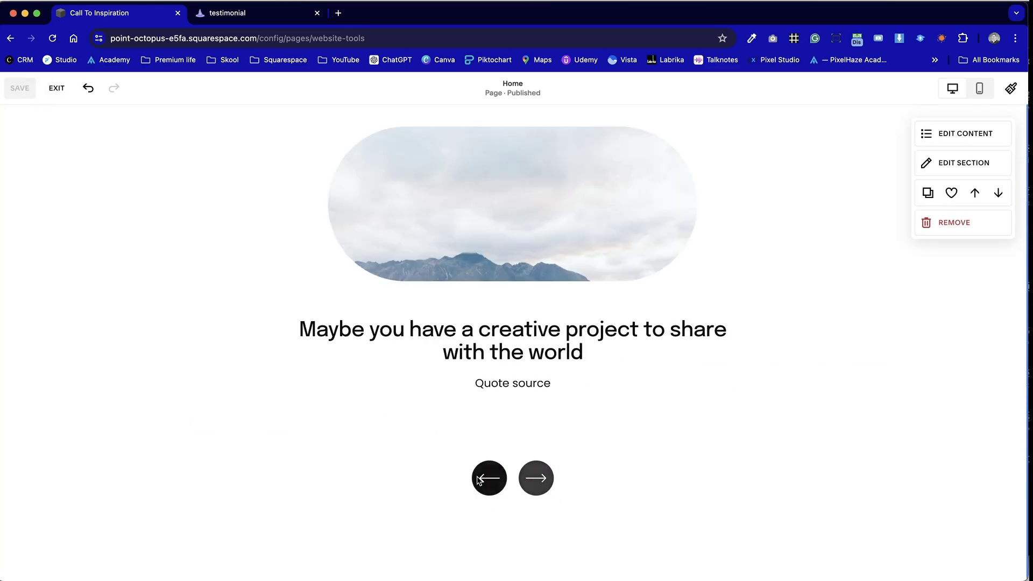
click(478, 480)
click(536, 482)
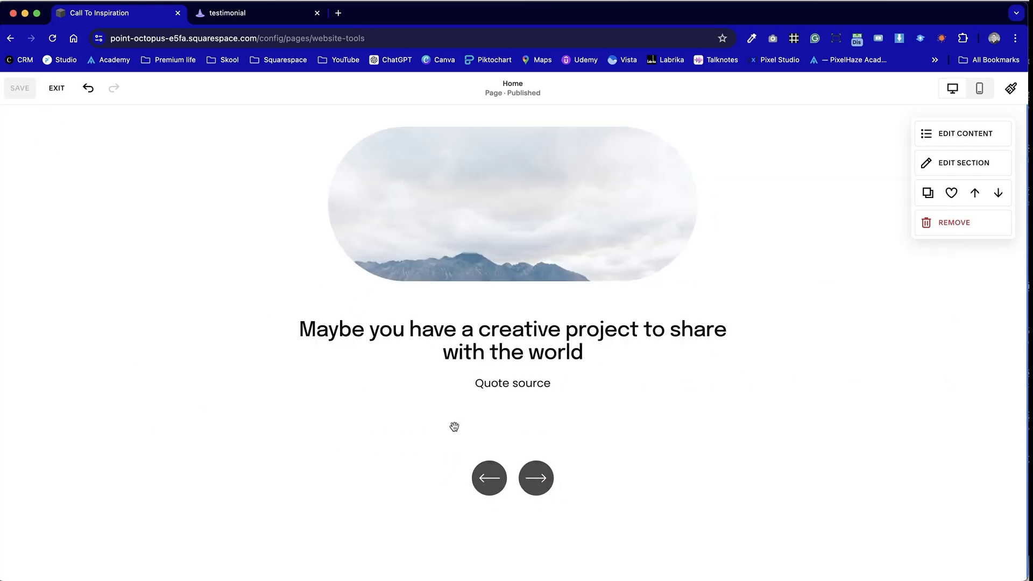
click(538, 482)
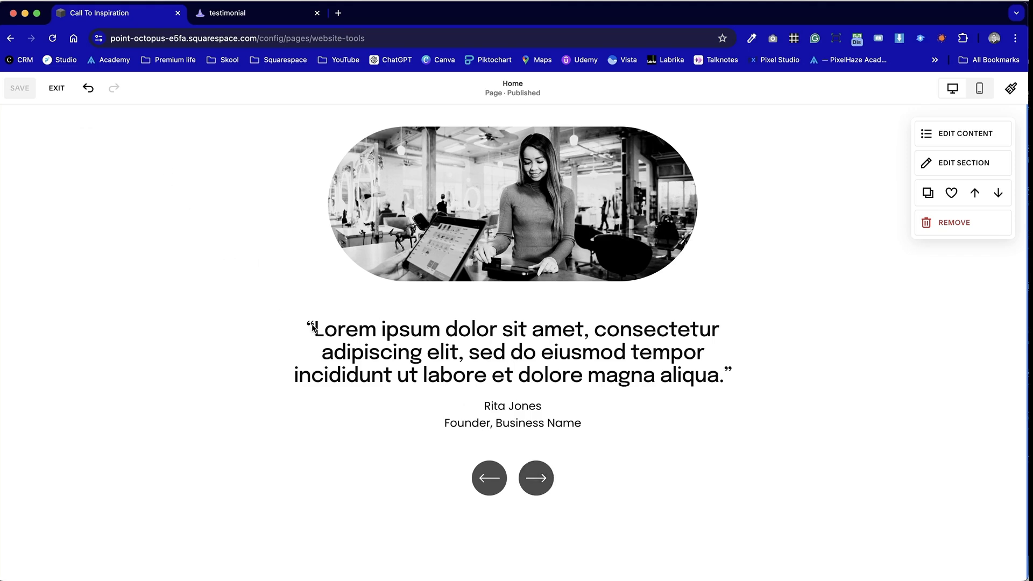
mouse_move(312, 325)
mouse_down()
mouse_move(717, 337)
mouse_move(318, 330)
mouse_up()
scroll(708, 350, up, 8)
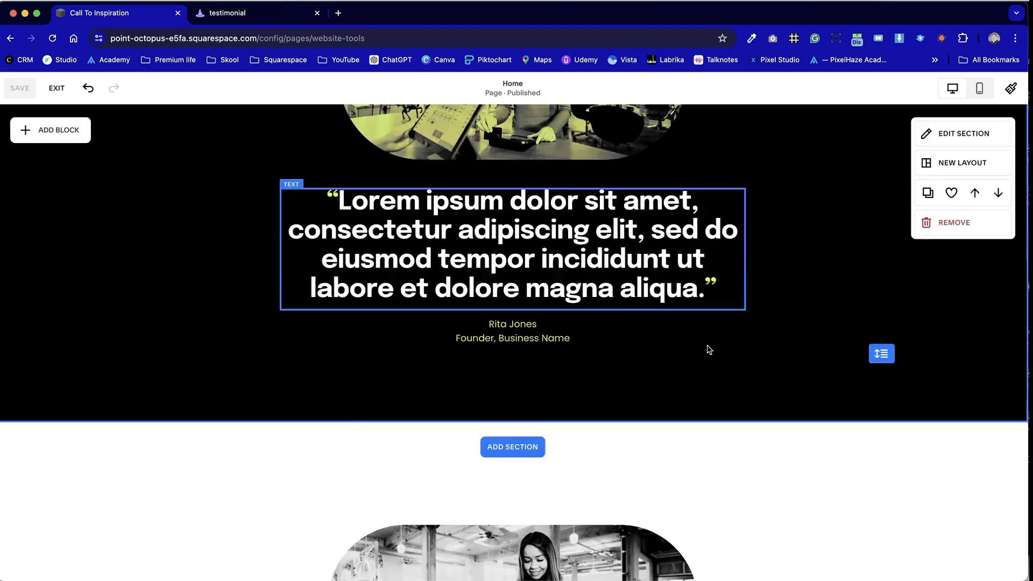
scroll(707, 347, down, 7)
scroll(708, 345, down, 3)
scroll(707, 345, up, 2)
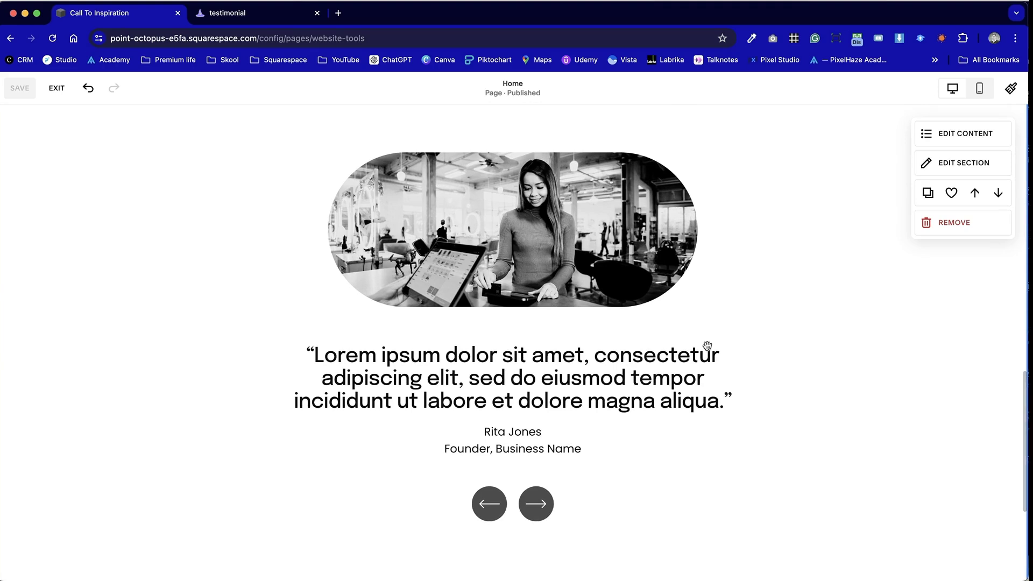